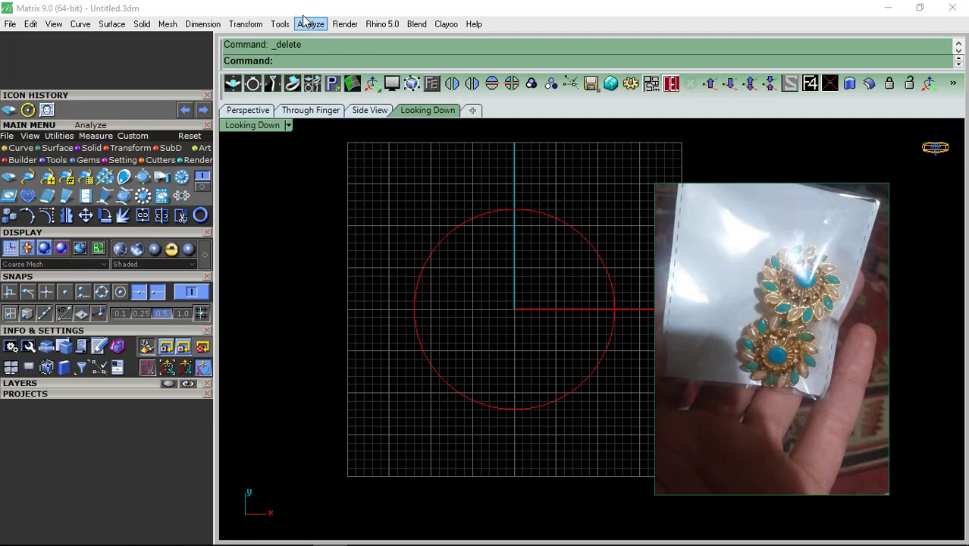
- Measure the circle's diameter as 24.00 with an aligned dimension, then delete that dimension
click(203, 24)
click(227, 65)
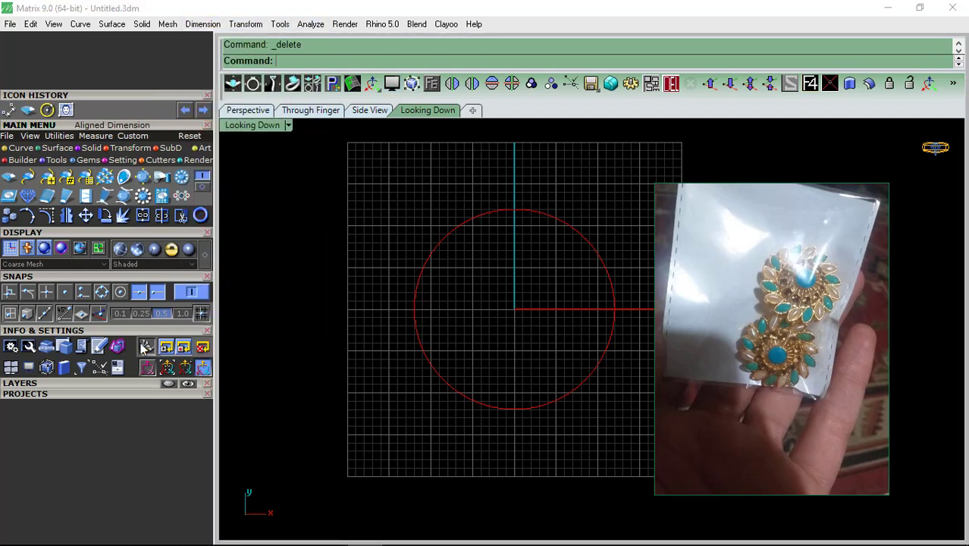
click(102, 292)
click(516, 209)
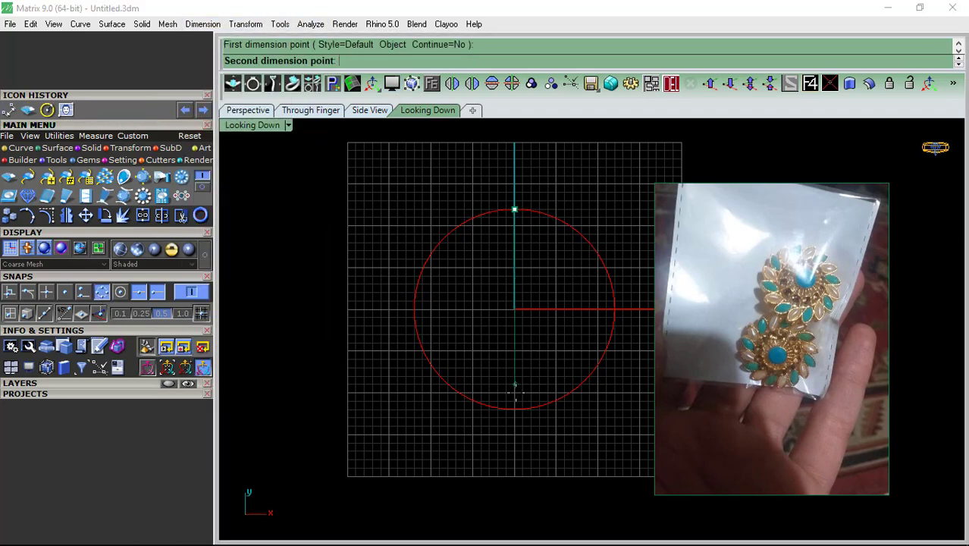
click(515, 408)
click(487, 307)
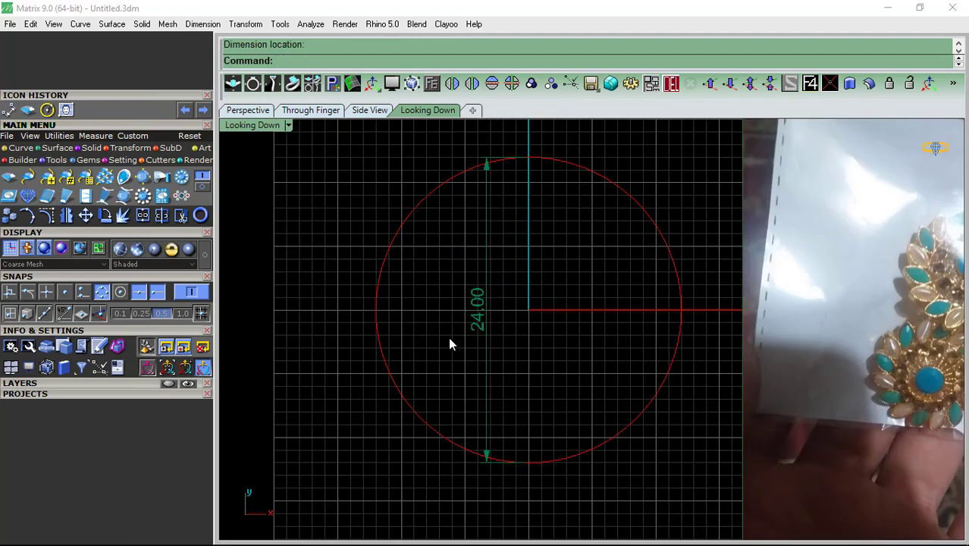
scroll(470, 311, up, 3)
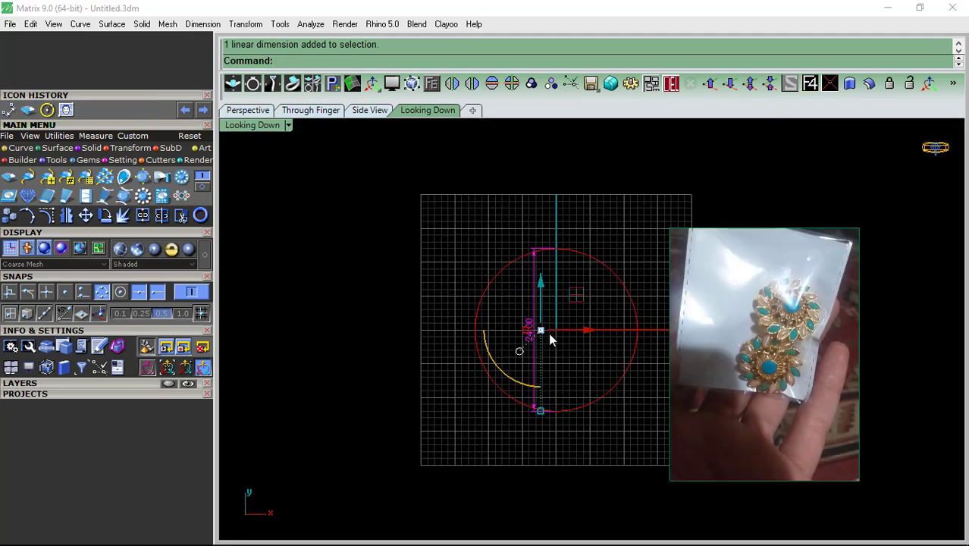
click(487, 348)
scroll(550, 338, down, 3)
key(Delete)
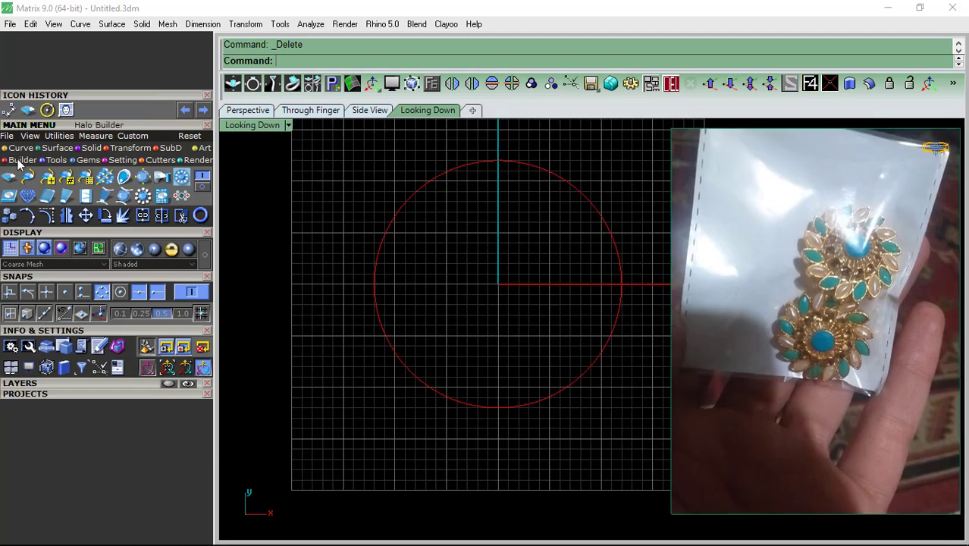
- Load a 9.0 marquise gem (9.00 × 4.50, 0.59 ct) at the circle's centre and select it
click(29, 111)
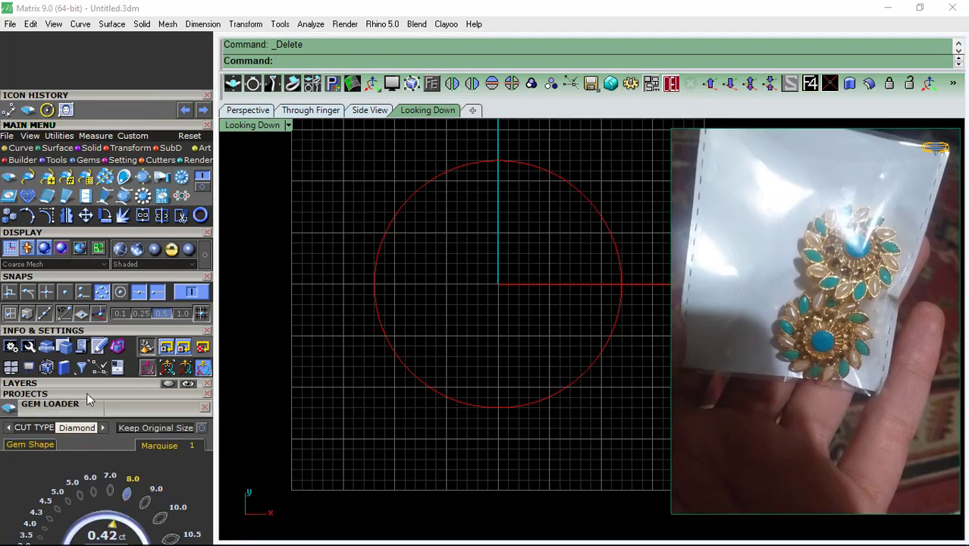
scroll(87, 400, down, 3)
click(43, 422)
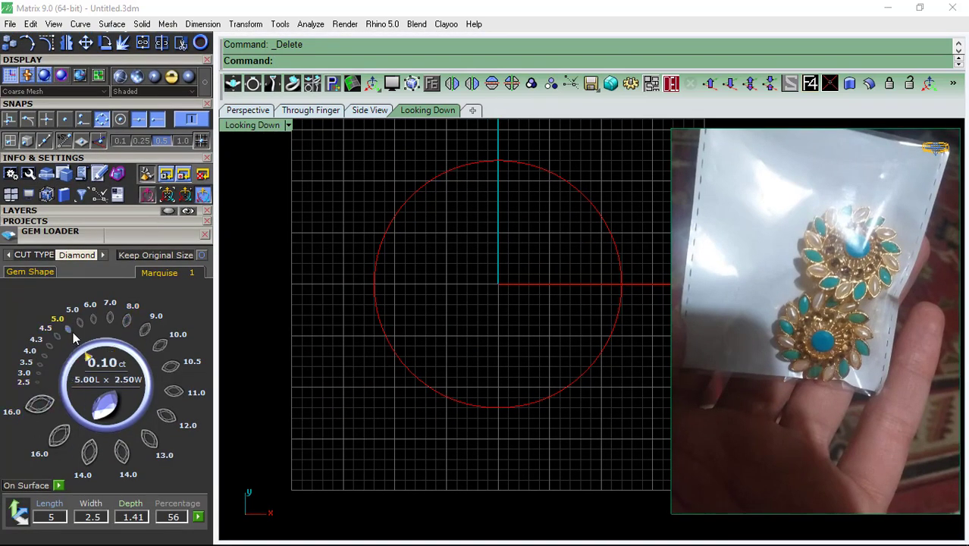
click(144, 329)
scroll(505, 297, up, 3)
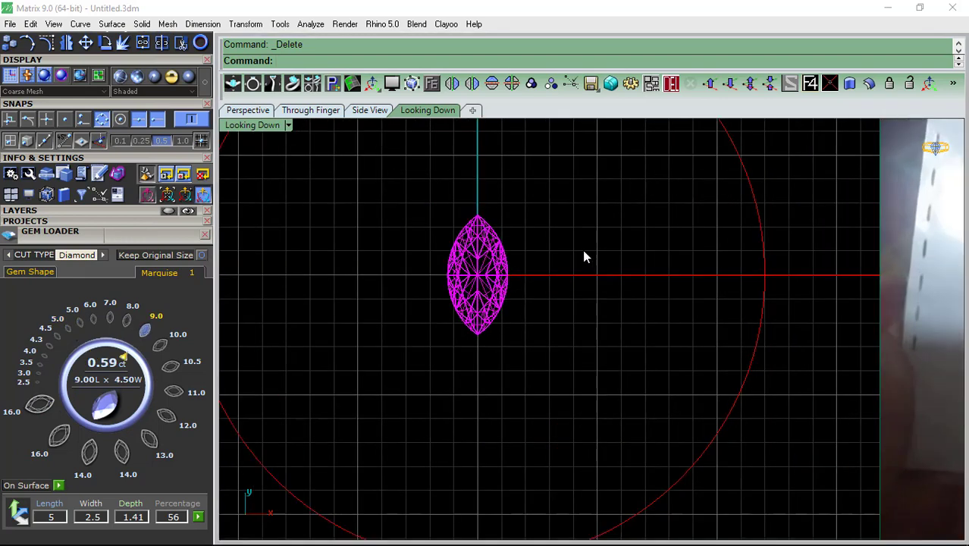
scroll(489, 268, up, 3)
click(488, 267)
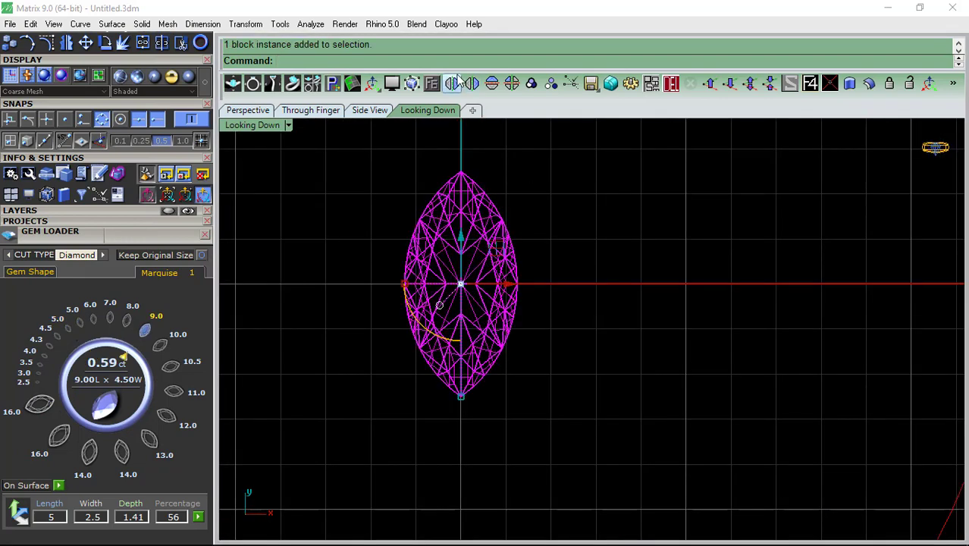
- Create the gem's outline curve with Gem Profile and hide the Gem layer
click(432, 85)
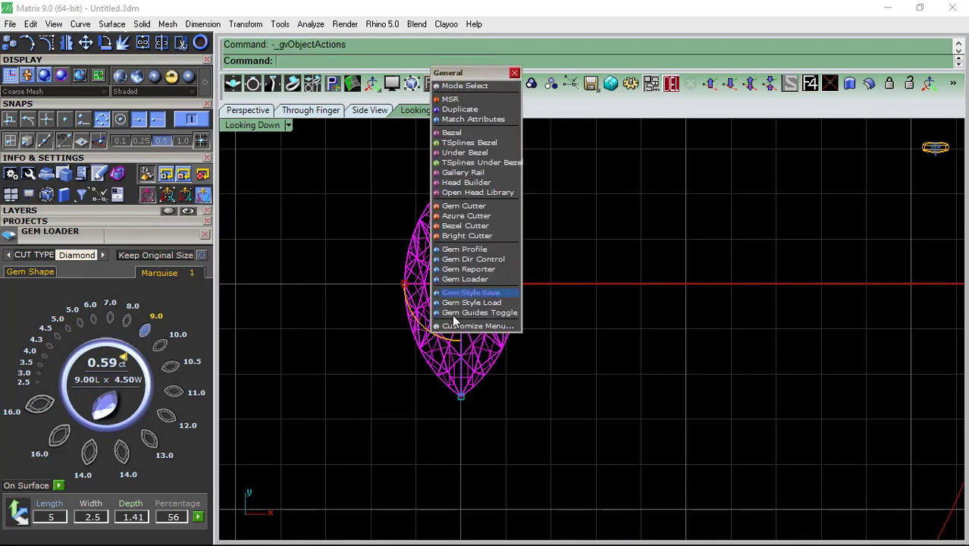
click(461, 251)
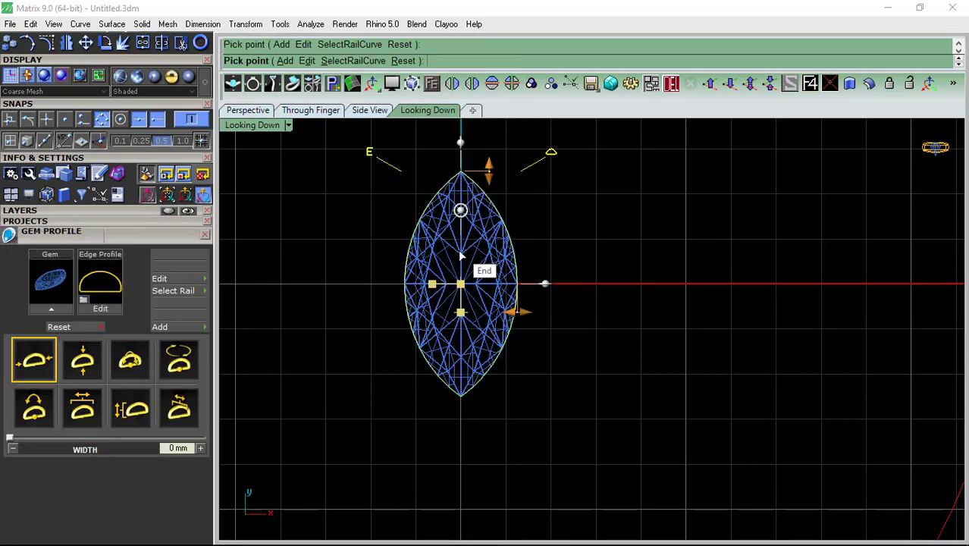
click(87, 211)
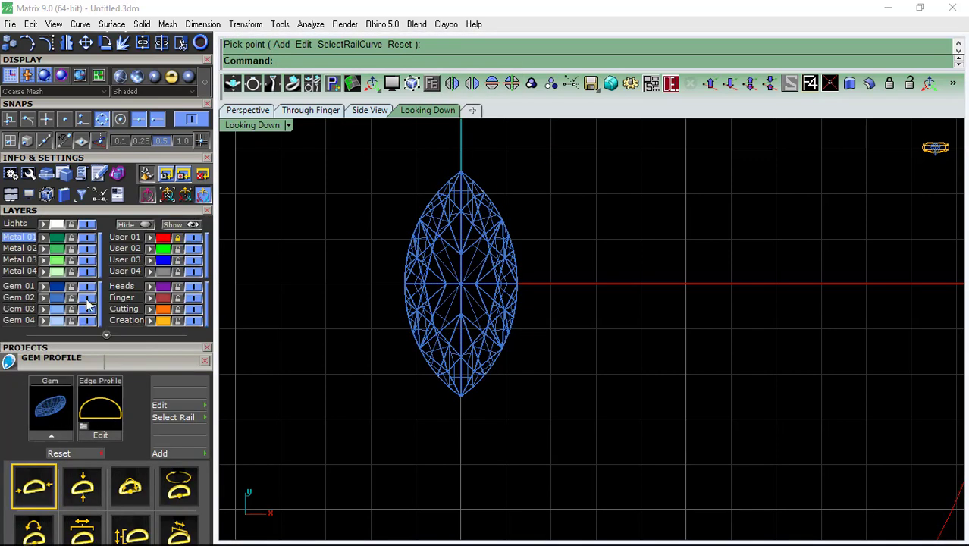
click(87, 298)
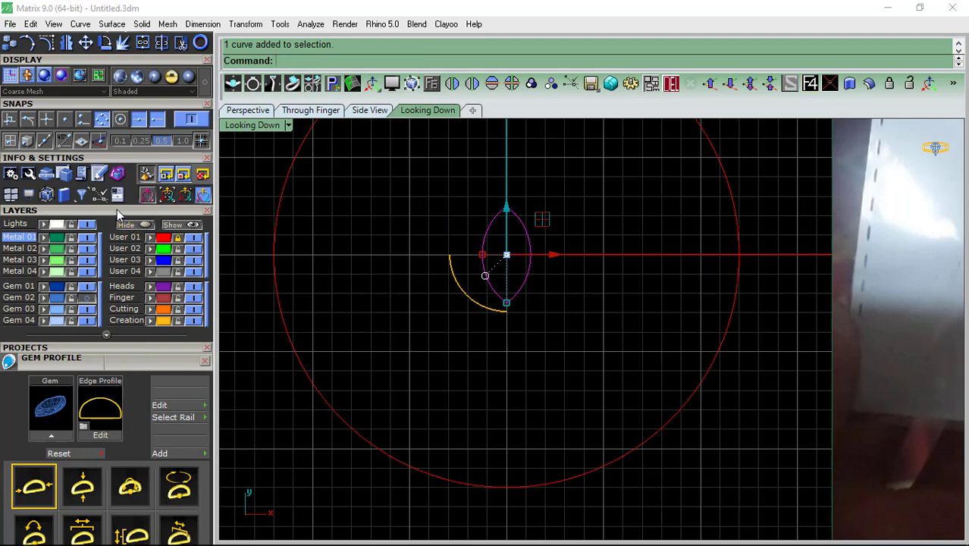
- Offset the marquise outline 0.65 outward to make a second curve
click(118, 212)
click(206, 237)
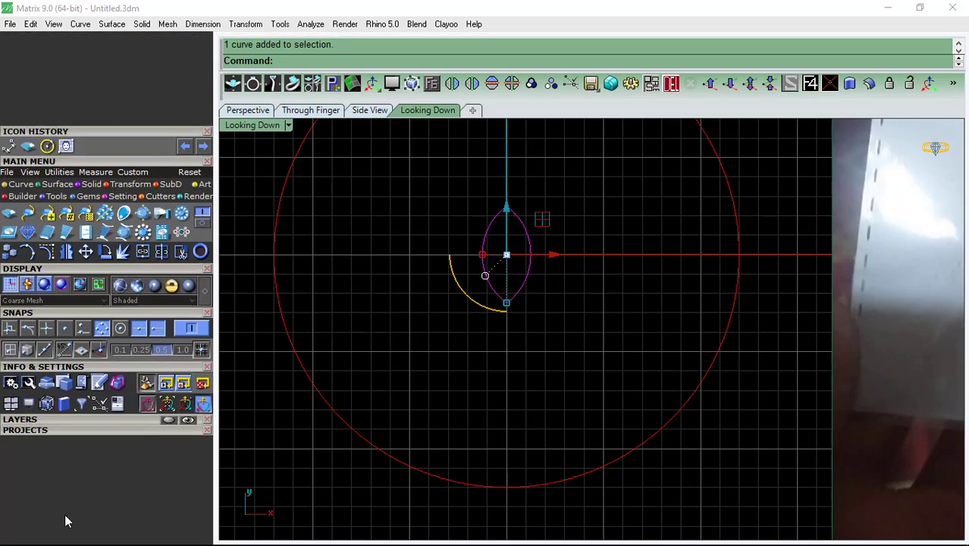
click(22, 185)
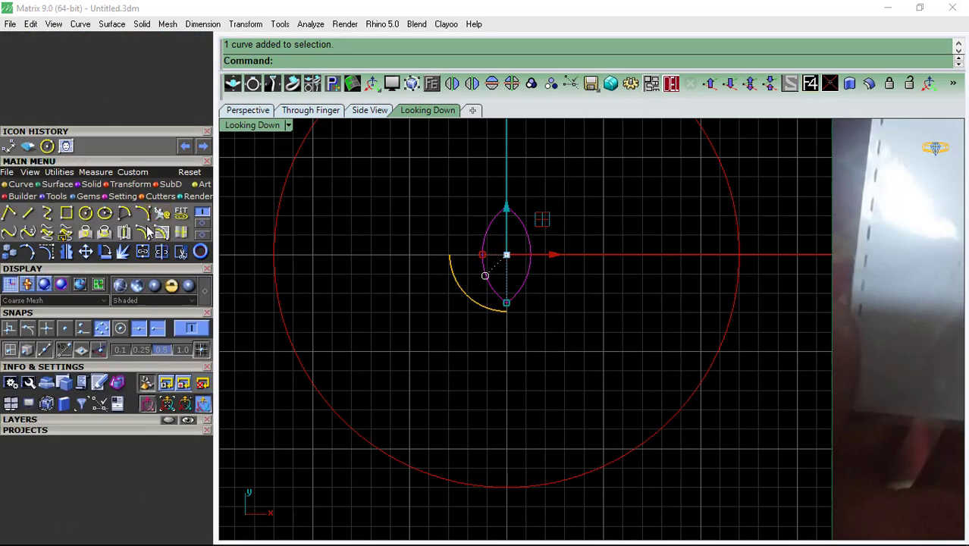
click(143, 232)
scroll(511, 237, up, 3)
scroll(493, 254, up, 2)
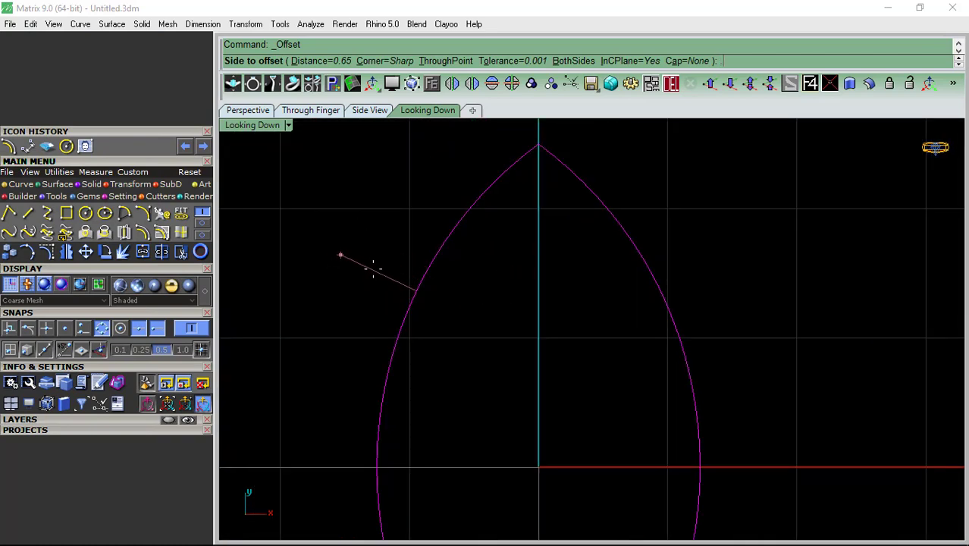
scroll(368, 265, down, 3)
scroll(363, 264, down, 2)
click(364, 264)
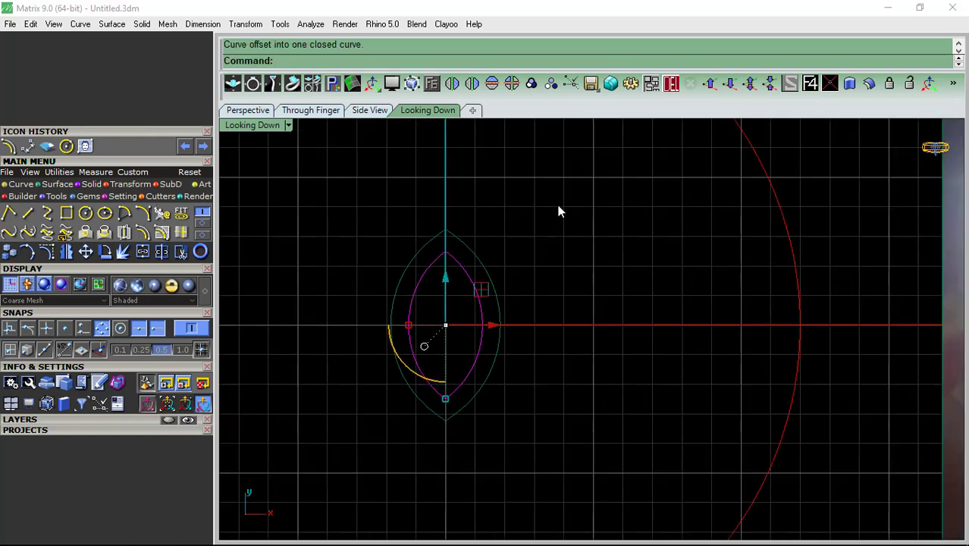
- Patch a surface across both marquise curves and trim away the inner region
drag(558, 211, 437, 348)
click(57, 184)
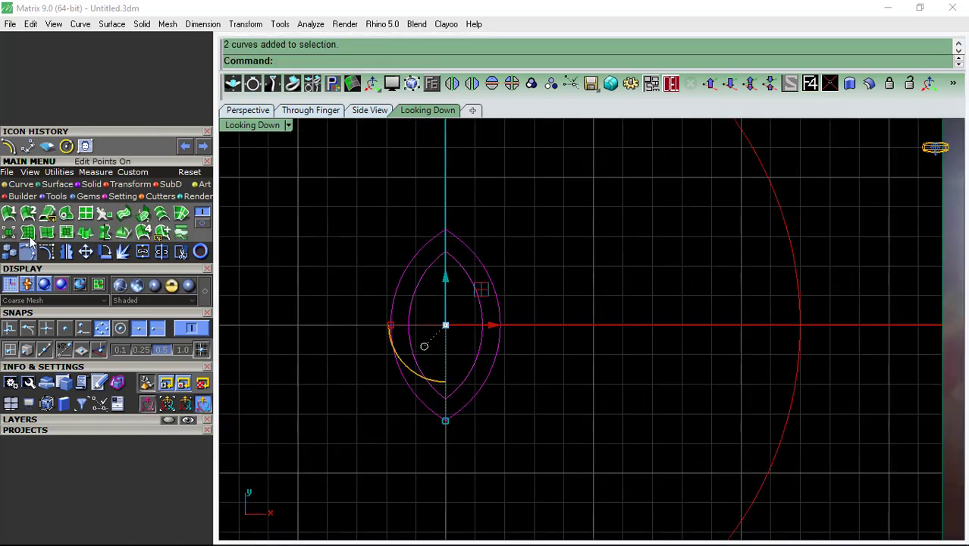
click(29, 237)
click(180, 252)
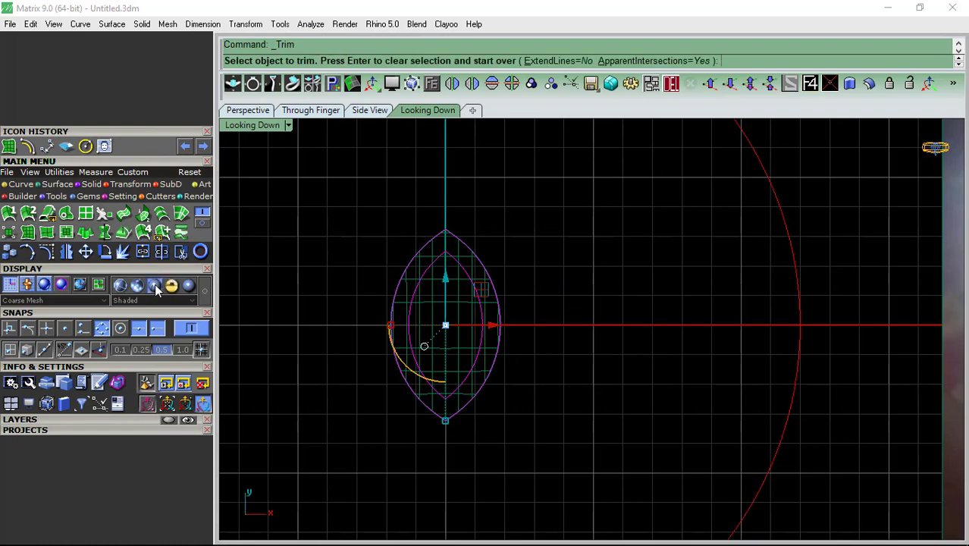
scroll(434, 311, up, 3)
key(Return)
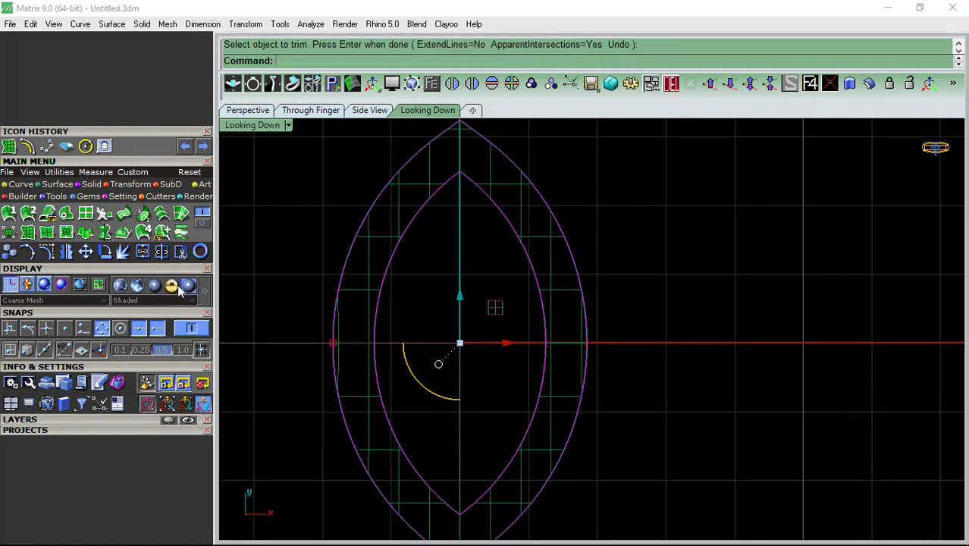
scroll(485, 283, down, 3)
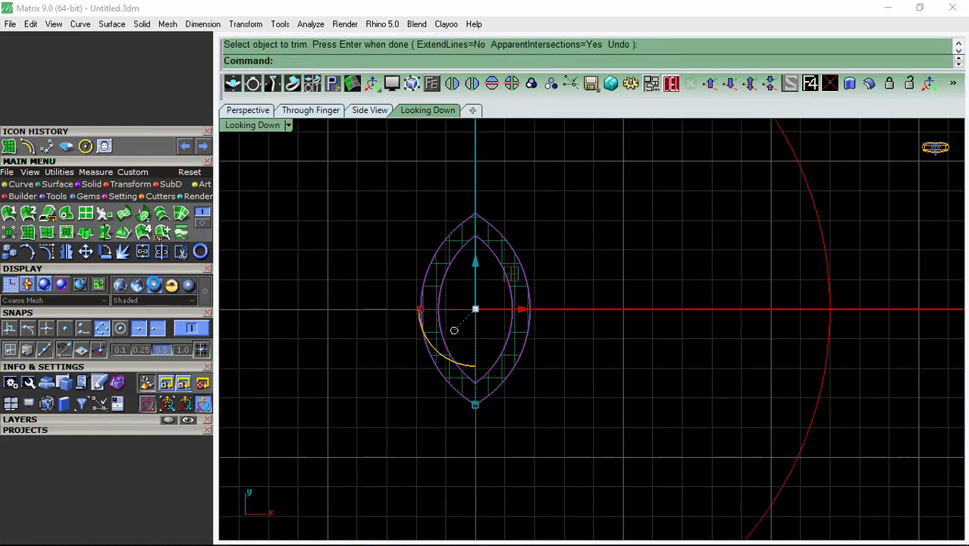
- Compare the band with the reference photo in the Looking Down view
click(247, 110)
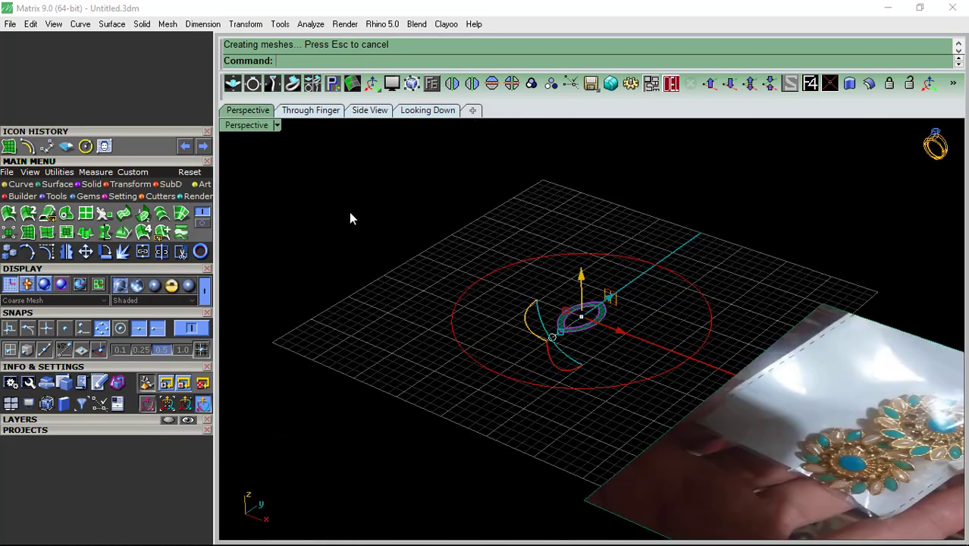
right_drag(343, 276, 534, 330)
click(428, 110)
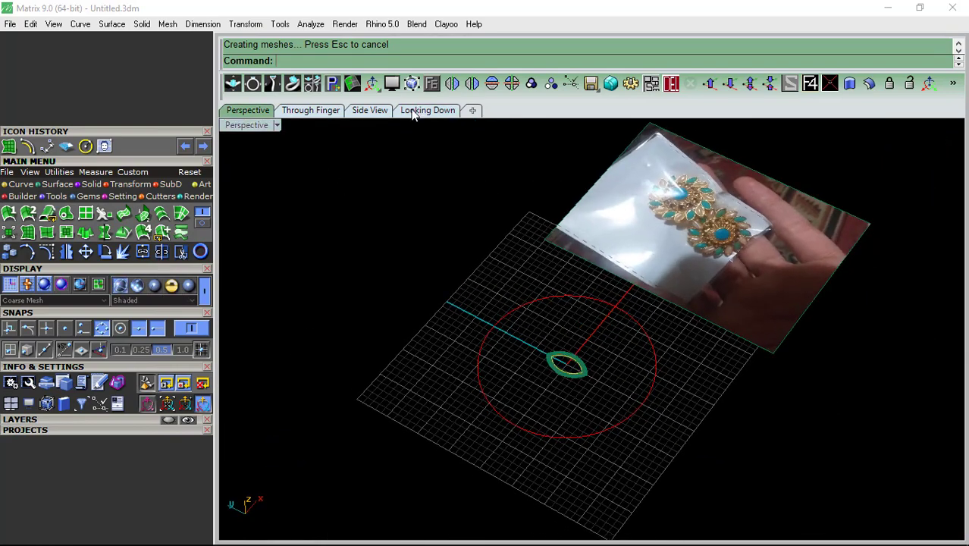
scroll(465, 253, down, 3)
scroll(489, 262, up, 5)
scroll(490, 262, up, 3)
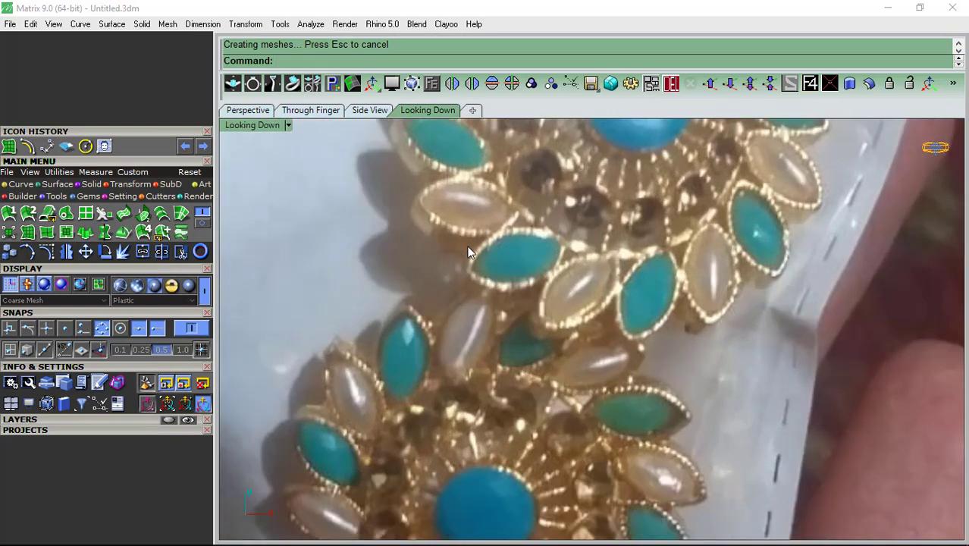
scroll(447, 243, up, 2)
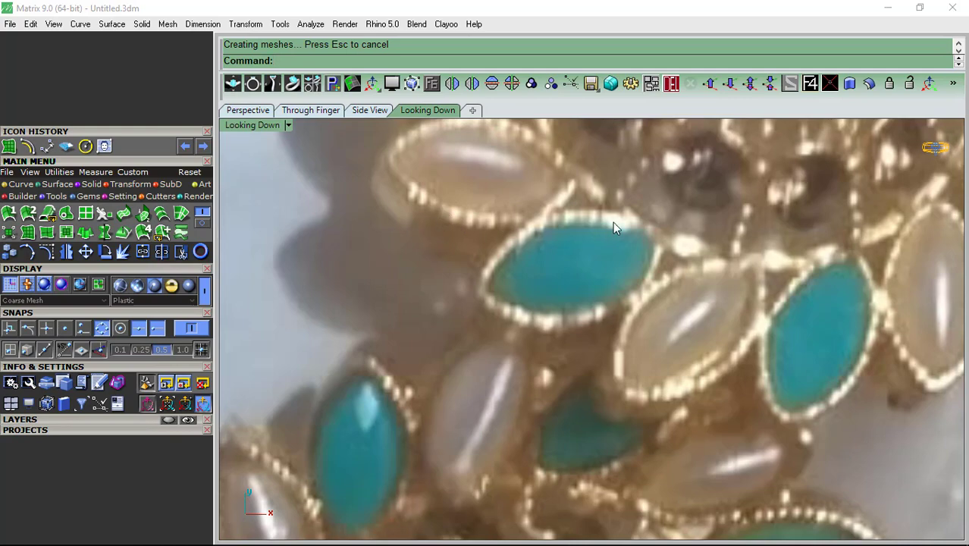
scroll(613, 222, down, 5)
- Back in Perspective, switch the display to Plastic and select the band surface
click(249, 110)
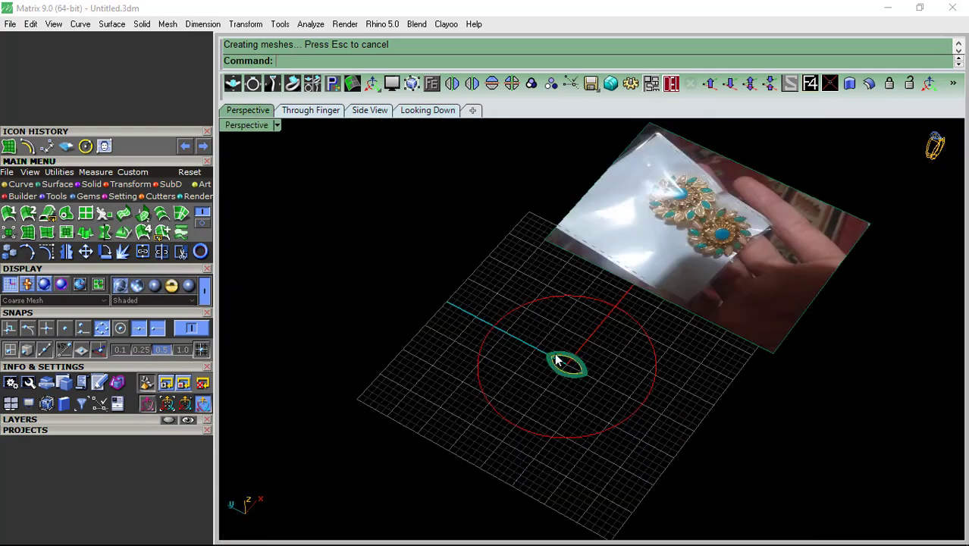
scroll(470, 277, up, 2)
scroll(444, 264, up, 1)
scroll(474, 277, up, 2)
scroll(535, 259, up, 3)
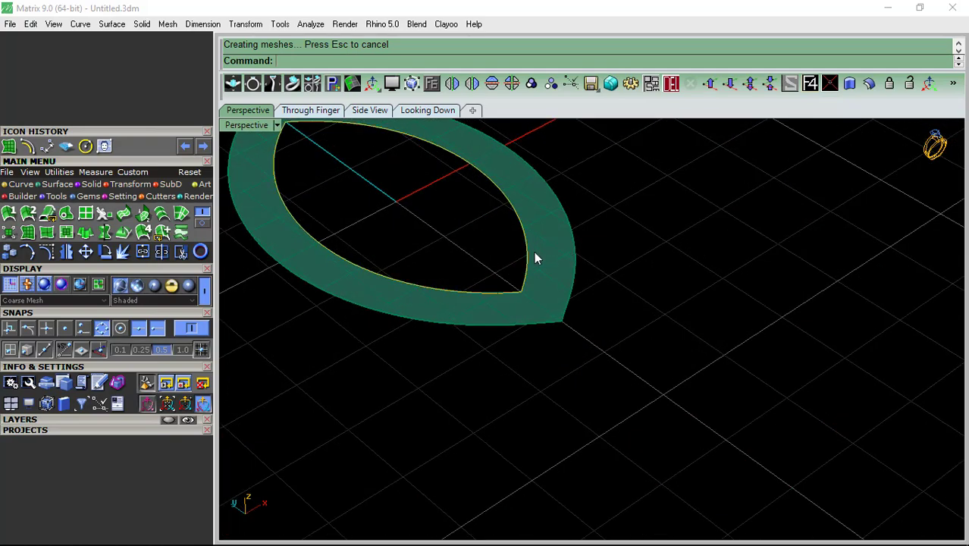
click(156, 286)
scroll(533, 311, down, 3)
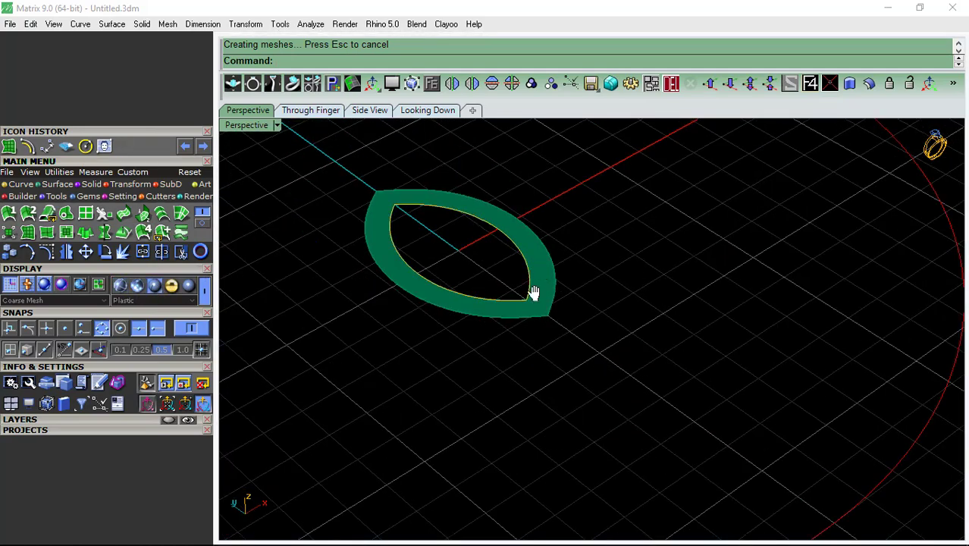
scroll(532, 315, down, 1)
click(531, 330)
right_drag(531, 330, 541, 331)
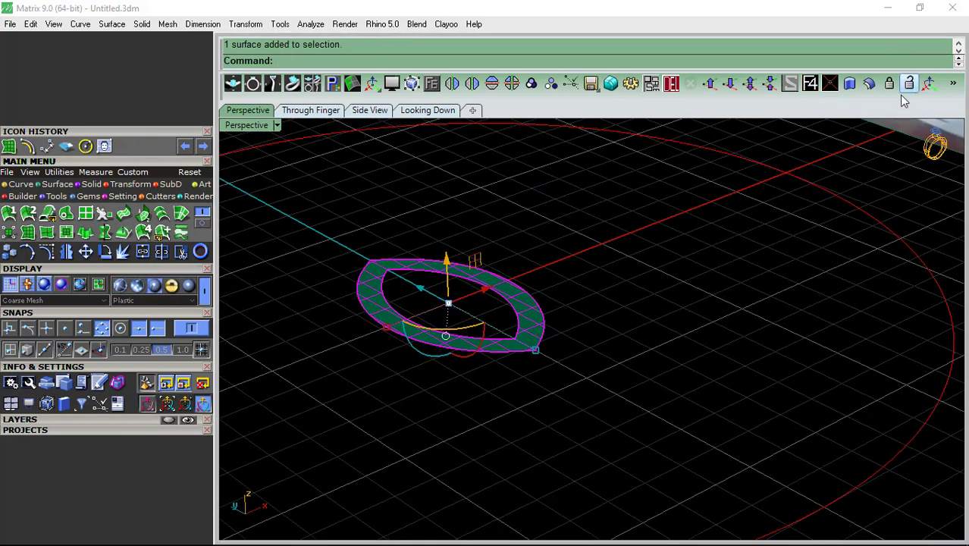
- Thicken the flat band surface by 0.45 into a solid marquise wall
click(869, 85)
right_drag(553, 204, 565, 245)
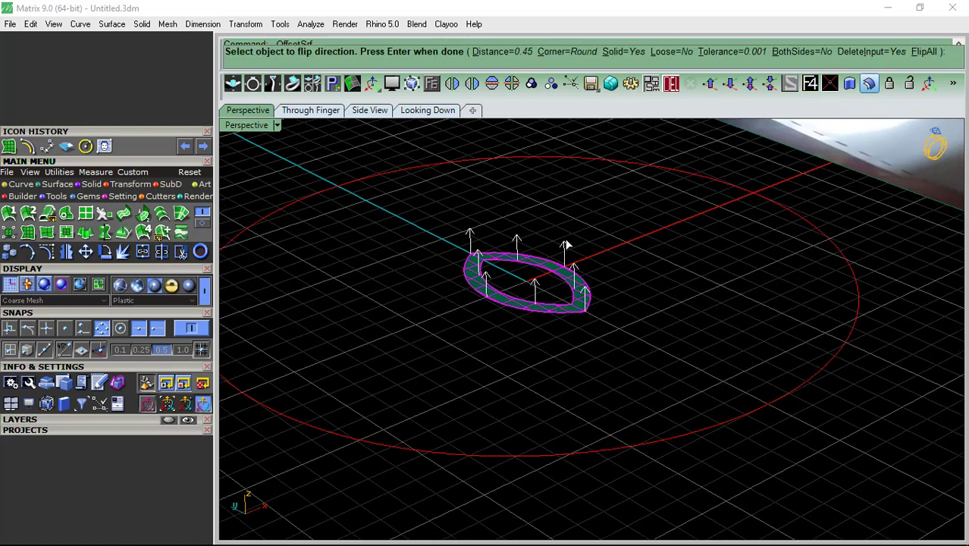
text(1.2)
key(Return)
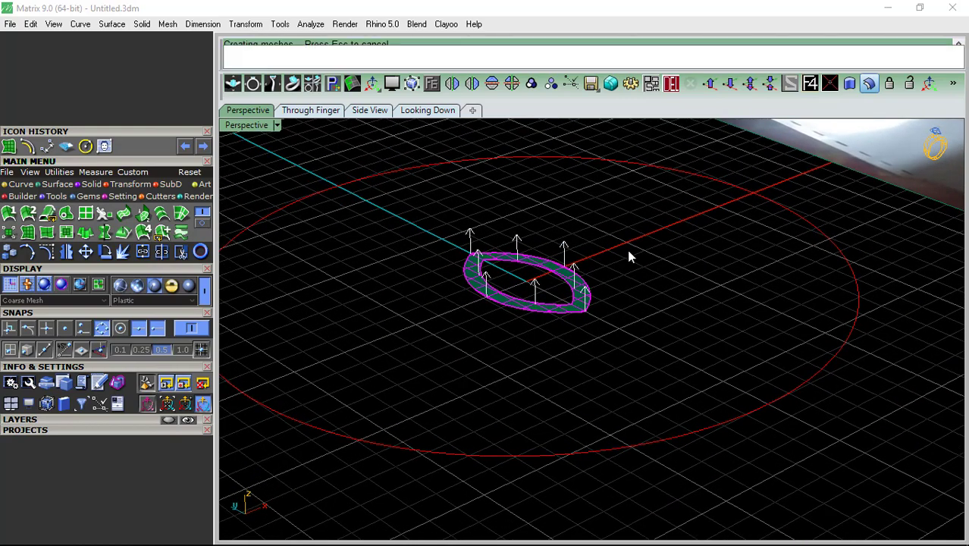
scroll(438, 273, up, 3)
scroll(464, 279, up, 3)
- Select only the outline curves and raise them to the band's top edge
right_drag(465, 279, 801, 398)
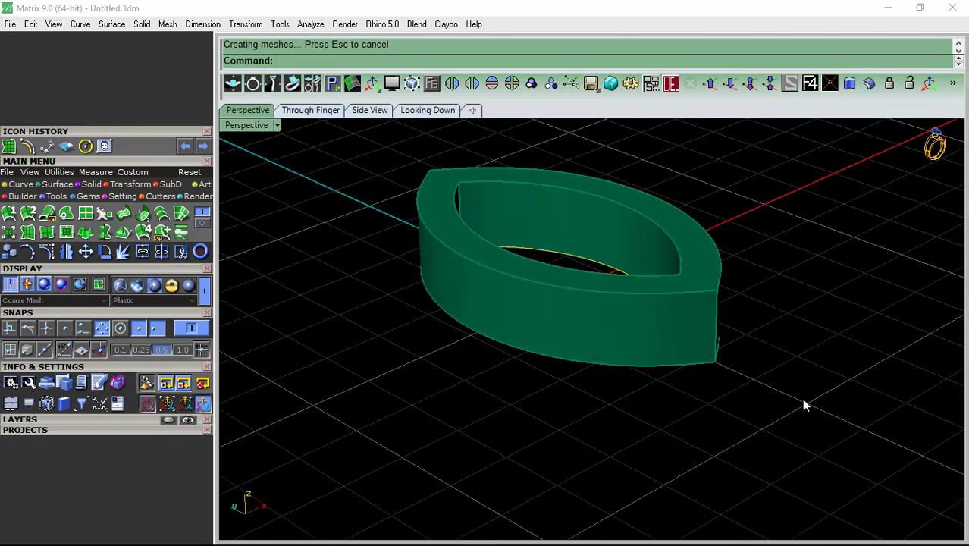
drag(802, 398, 518, 250)
ctrl+click(636, 337)
drag(563, 277, 576, 186)
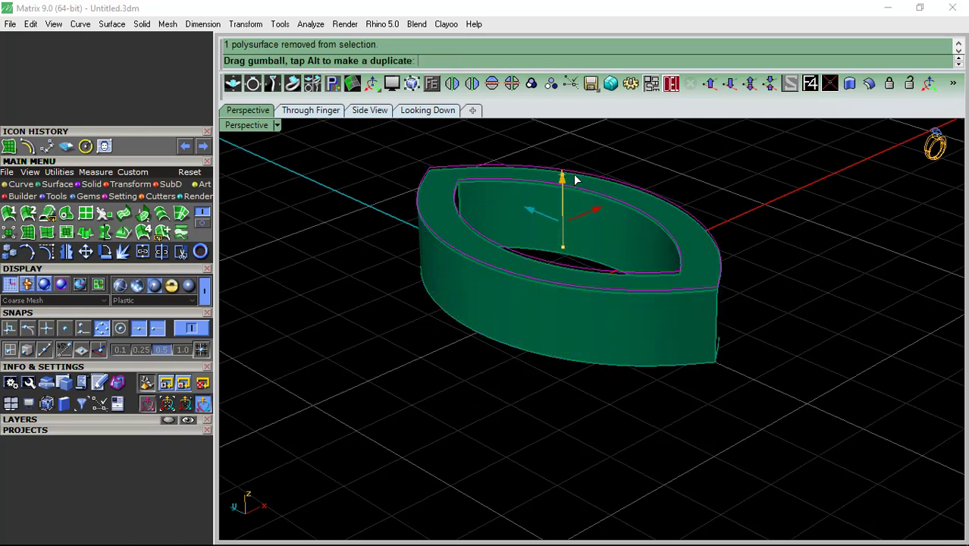
drag(576, 186, 562, 218)
scroll(565, 199, up, 3)
- Try Tween Curves between the outlines, then undo them
click(25, 186)
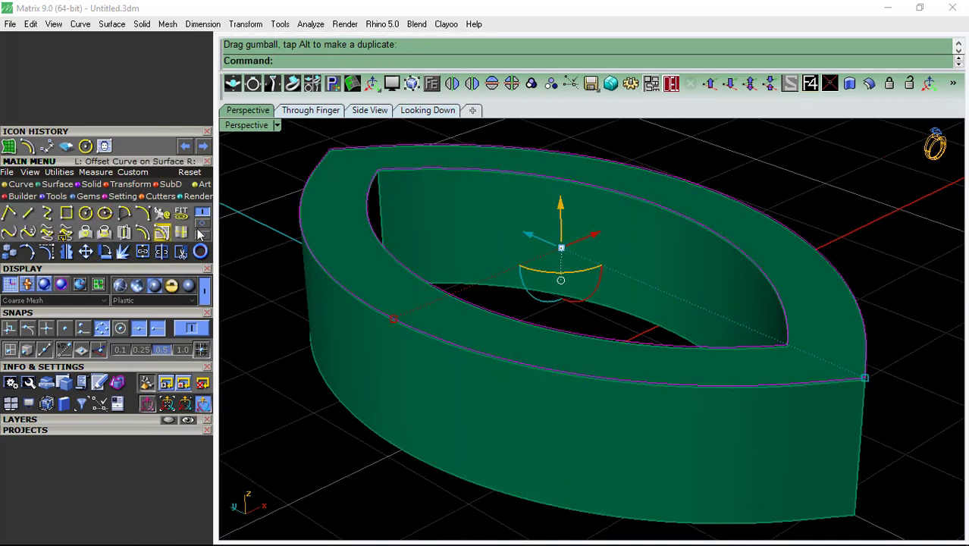
click(146, 235)
click(148, 238)
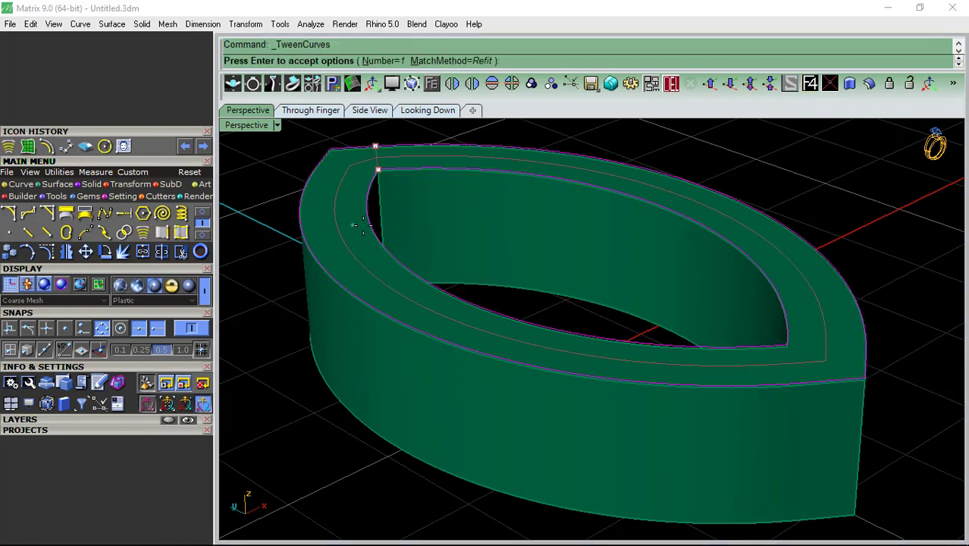
scroll(379, 223, down, 4)
right_drag(543, 256, 530, 329)
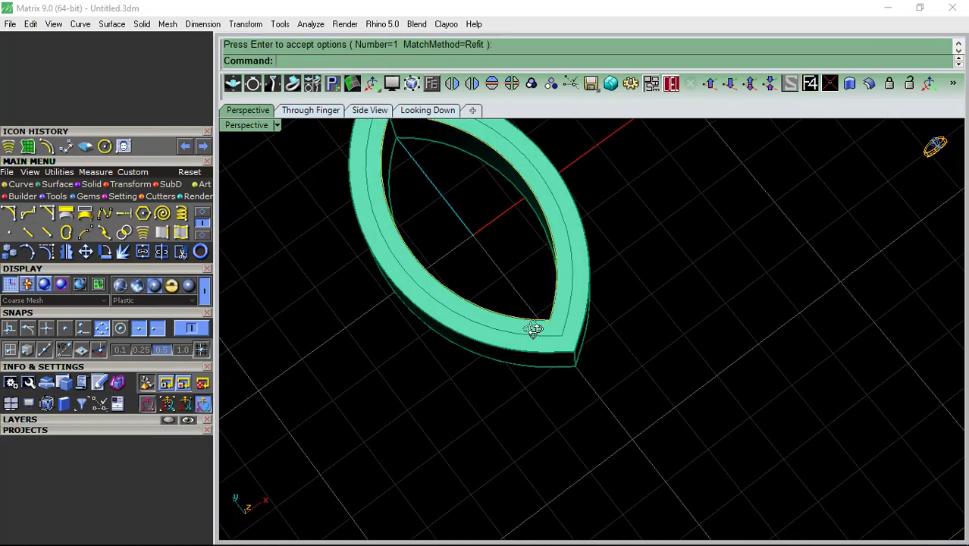
scroll(498, 335, down, 2)
scroll(447, 197, up, 3)
key(ctrl+z)
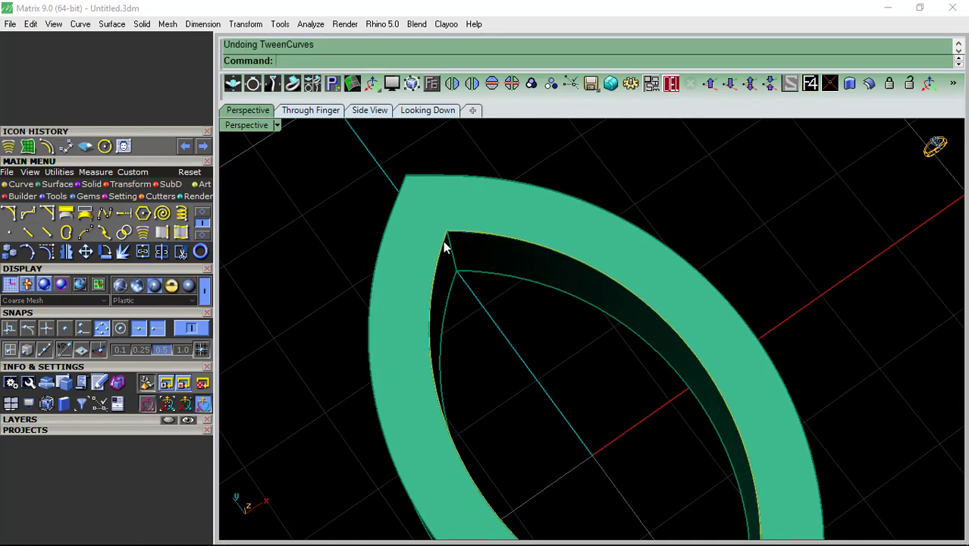
- Pick the profile curve from the overlapping curves and switch to the Looking Down view
click(468, 251)
click(489, 286)
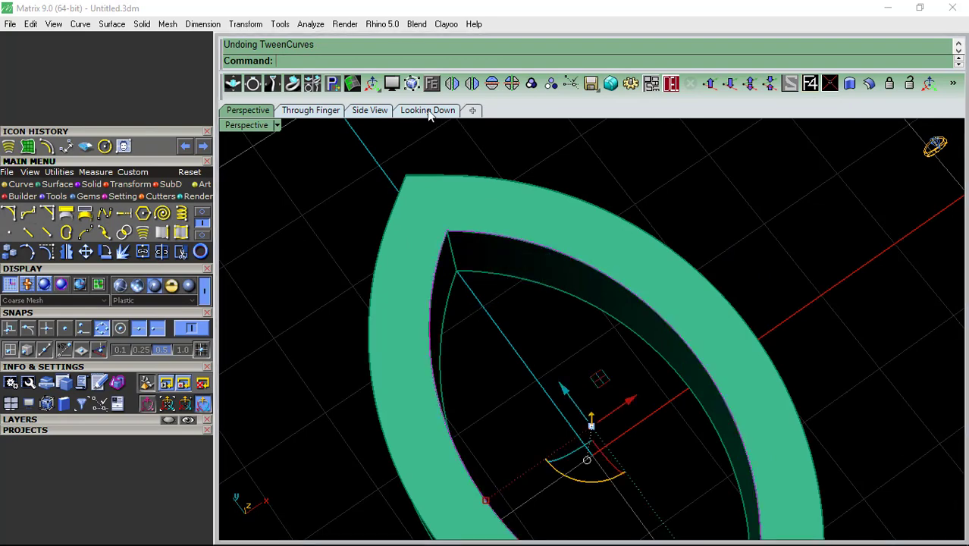
click(428, 110)
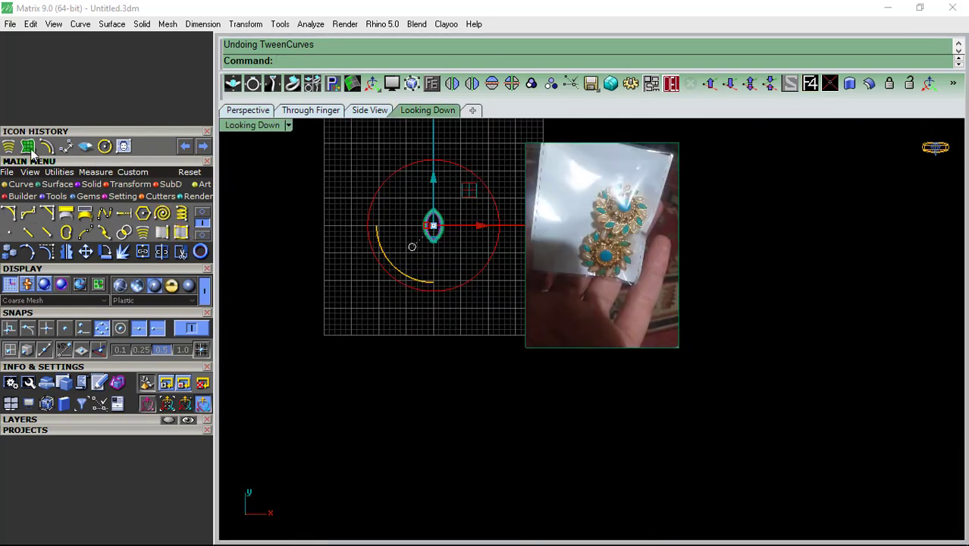
- Offset the selected outline 0.6 into the band, creating a curve midway around its top
click(180, 232)
scroll(438, 176, up, 1)
scroll(419, 236, up, 6)
scroll(417, 253, up, 2)
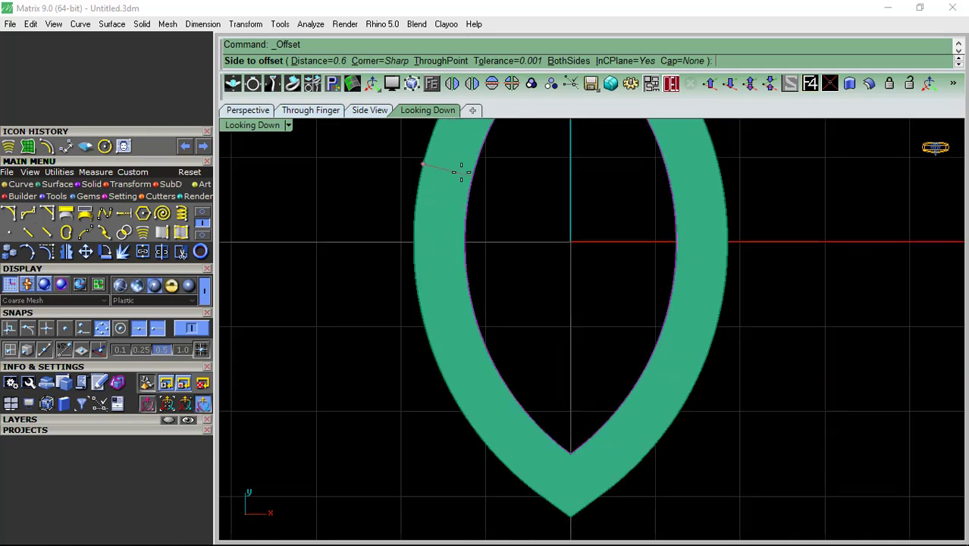
click(460, 223)
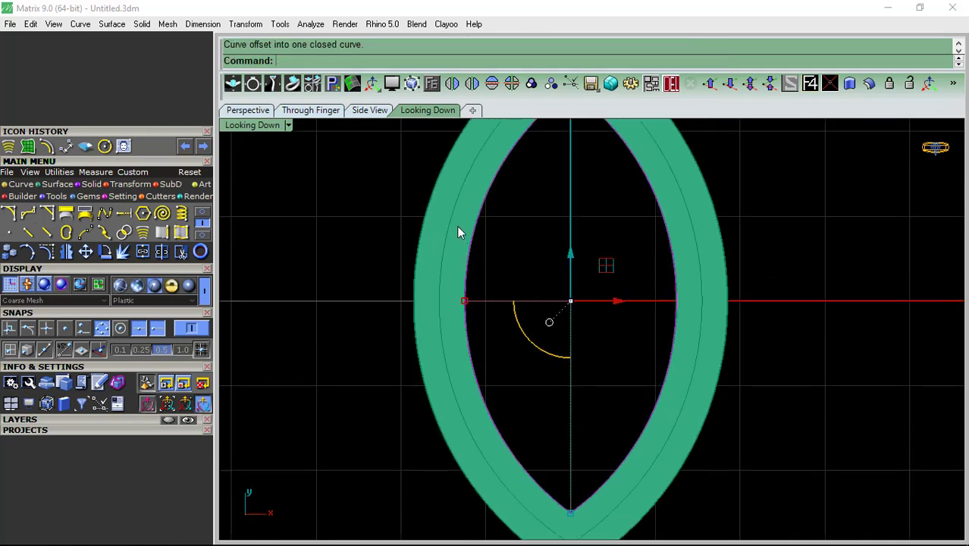
scroll(449, 246, down, 2)
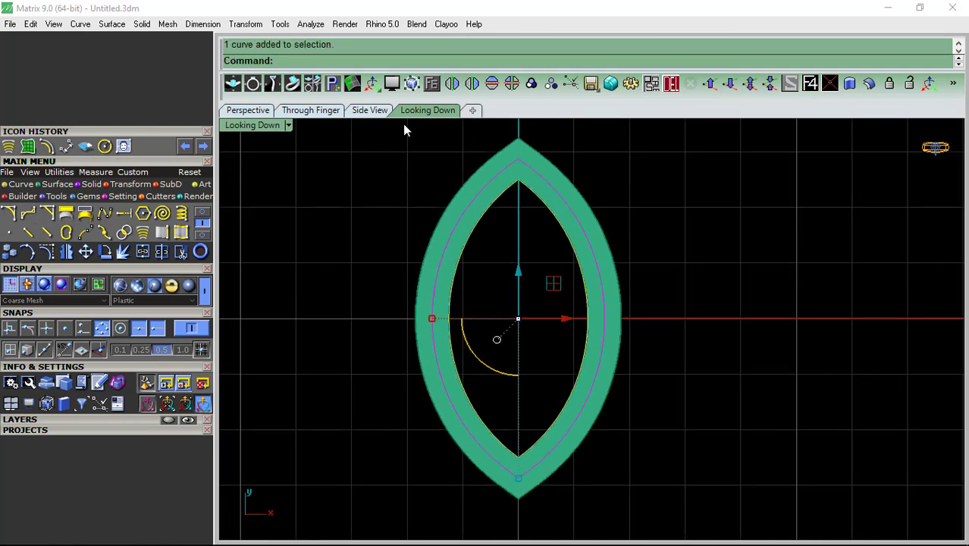
click(433, 84)
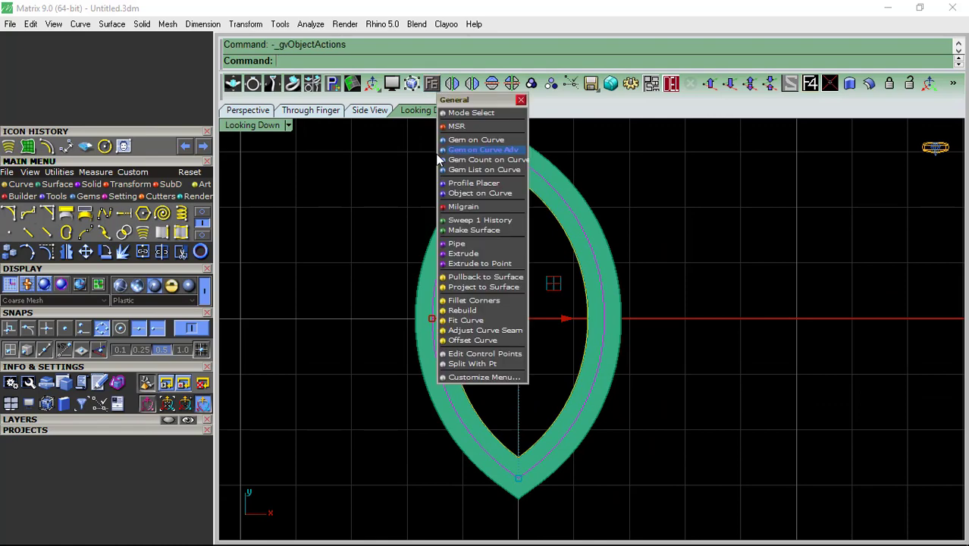
click(474, 215)
click(596, 238)
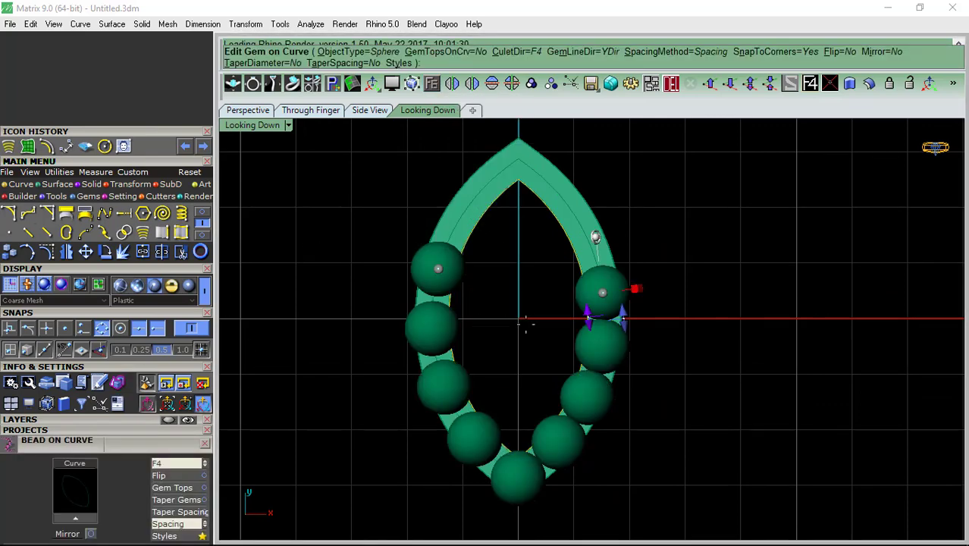
scroll(417, 289, up, 5)
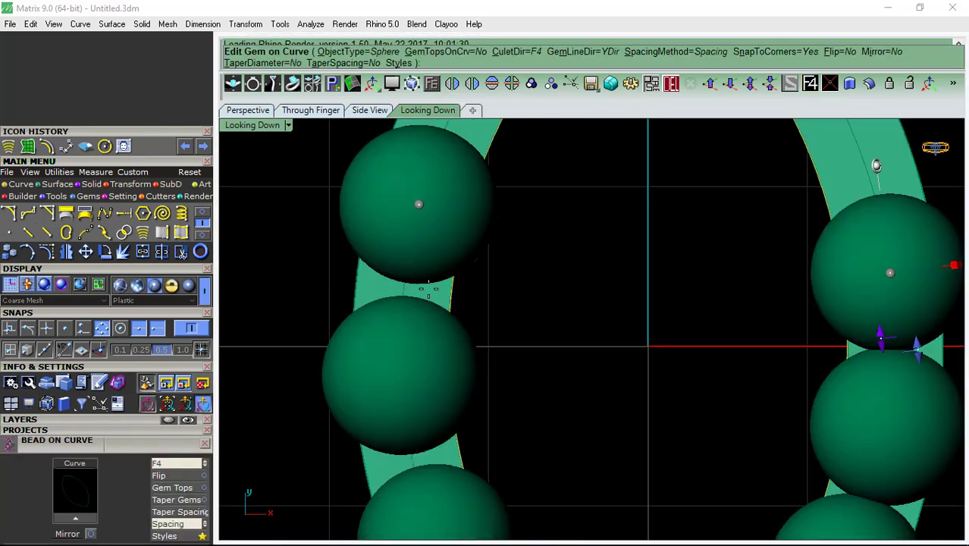
scroll(433, 294, down, 5)
scroll(588, 307, up, 5)
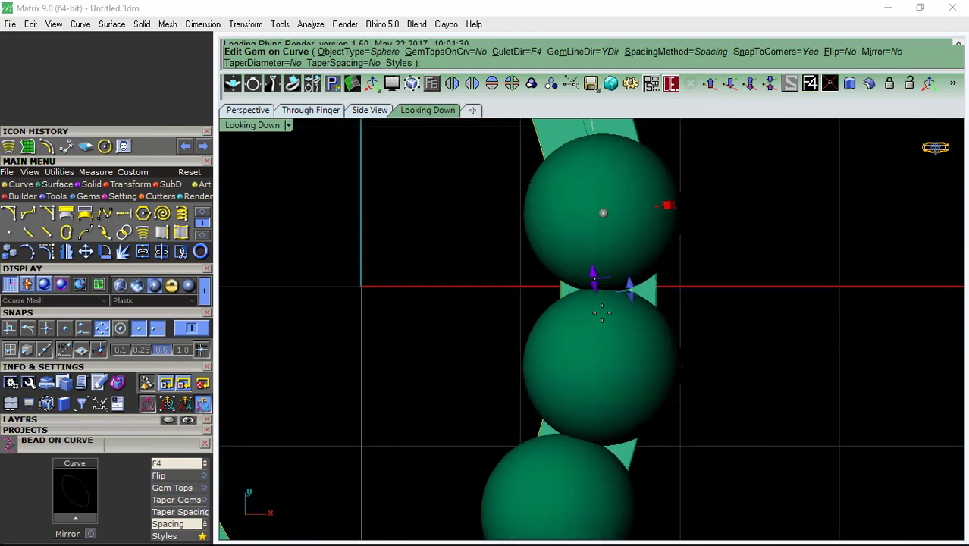
scroll(603, 323, down, 5)
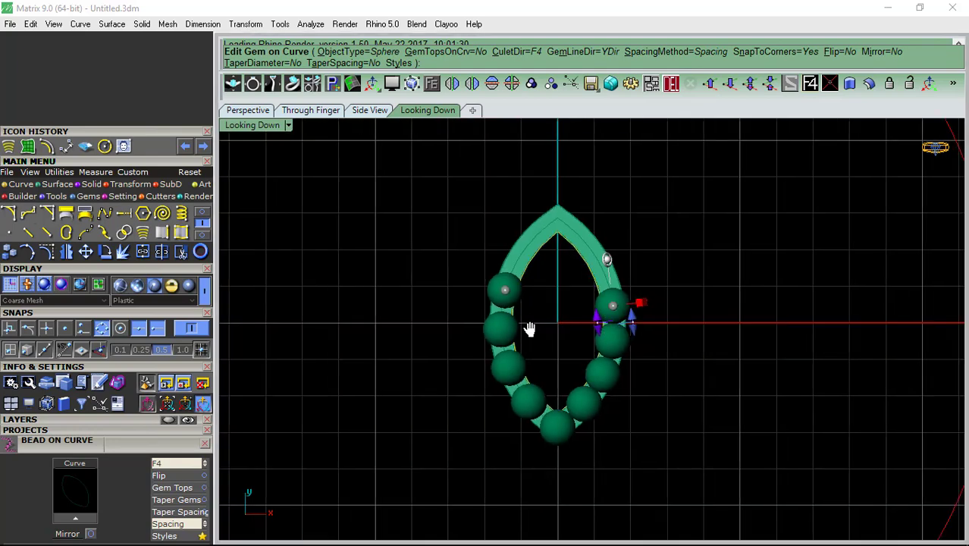
key(Escape)
scroll(520, 295, up, 4)
drag(521, 233, 471, 254)
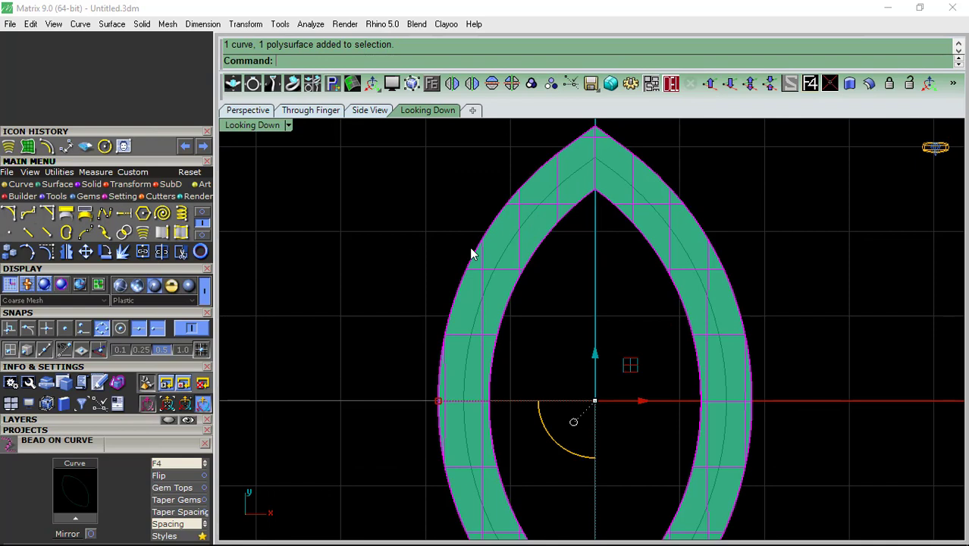
- Rebuild the inner offset curve with 2000 points at degree 3, then reselect it
click(532, 269)
click(510, 258)
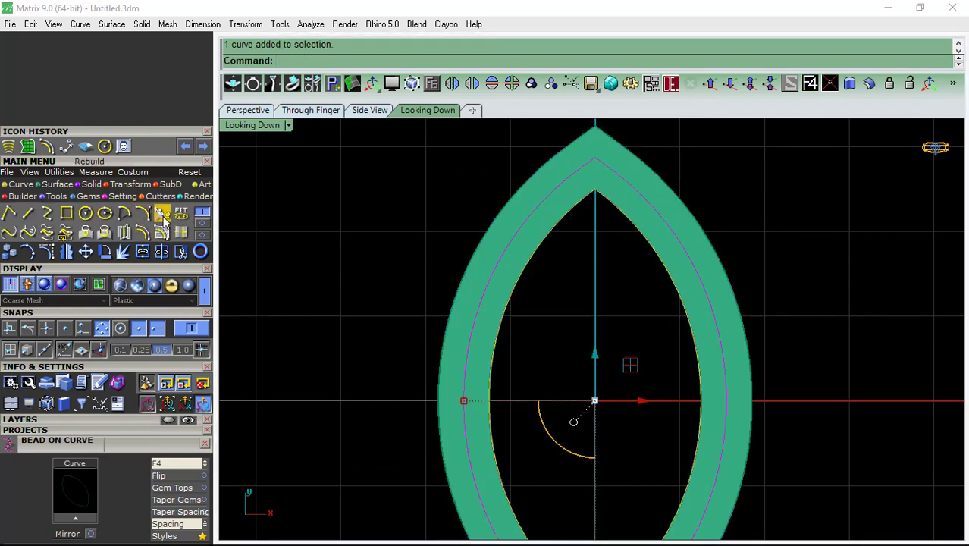
click(164, 219)
scroll(606, 228, down, 5)
scroll(602, 245, up, 1)
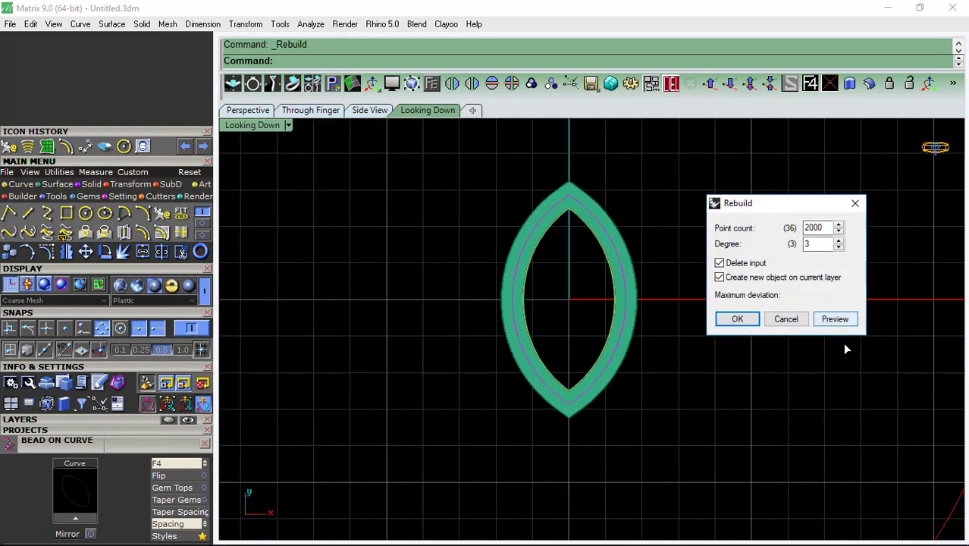
click(842, 320)
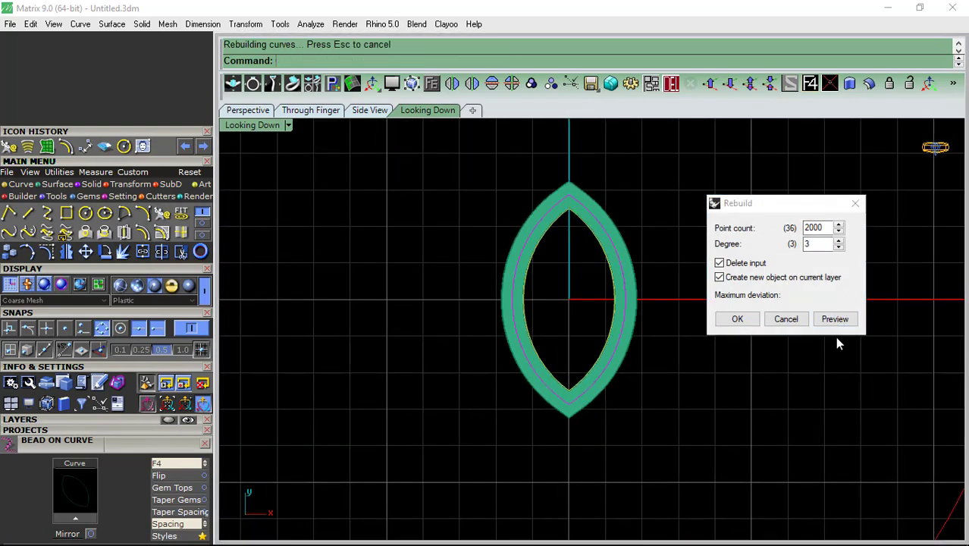
click(739, 319)
scroll(615, 251, up, 1)
scroll(550, 232, up, 2)
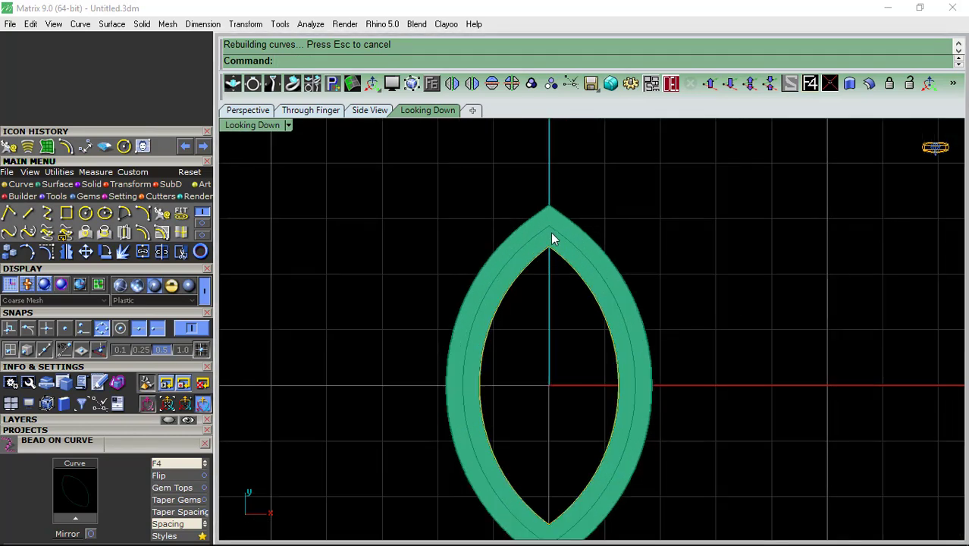
click(552, 235)
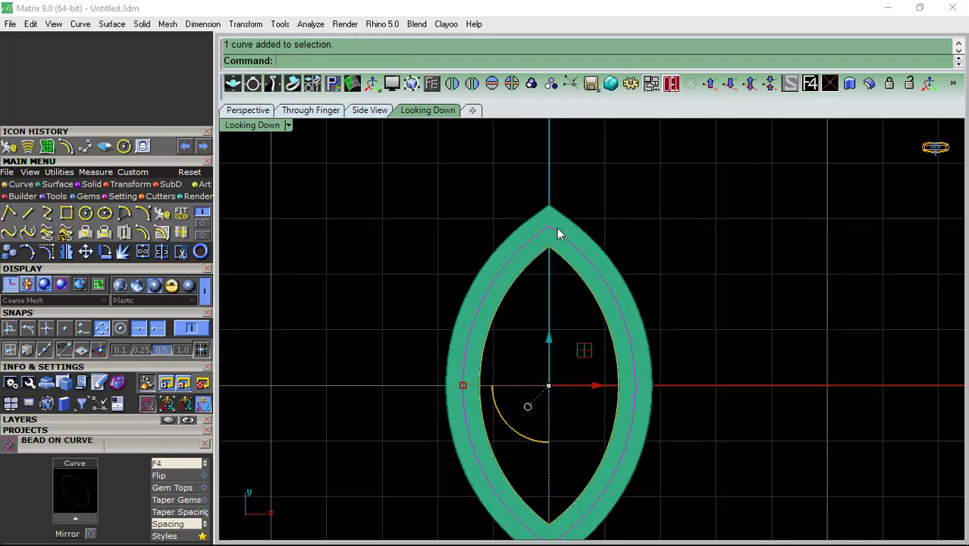
- Start Bead On Curve to add milgrain beads along the rebuilt curve
click(439, 84)
click(497, 210)
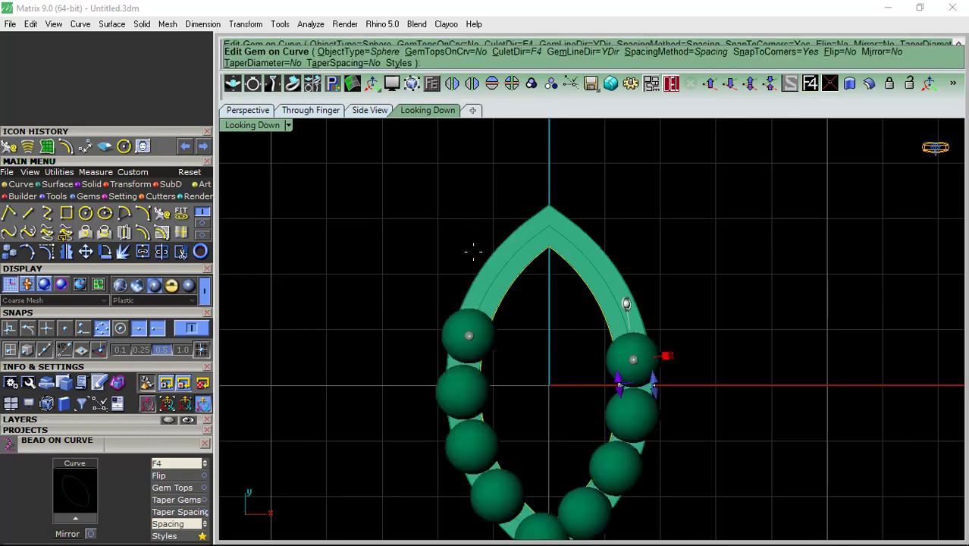
scroll(73, 431, down, 2)
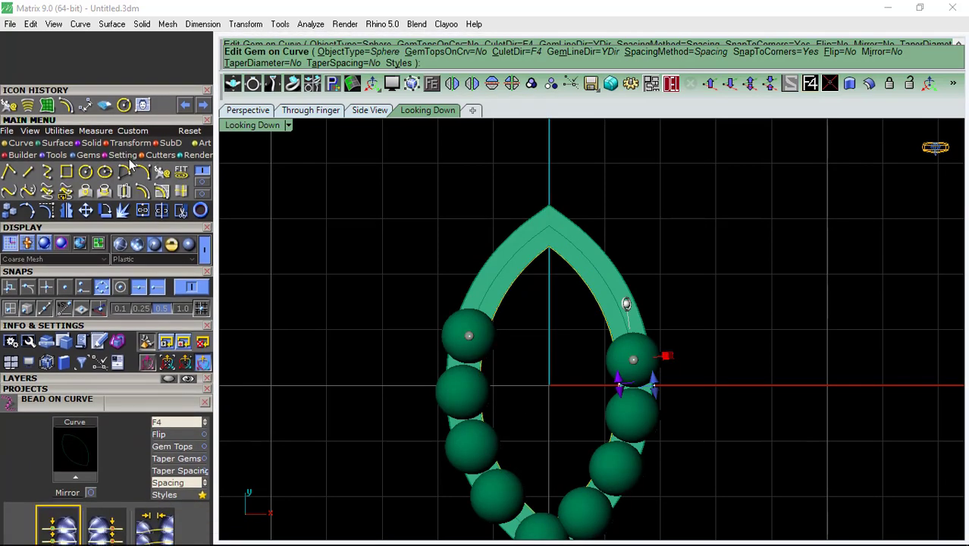
scroll(91, 395, down, 3)
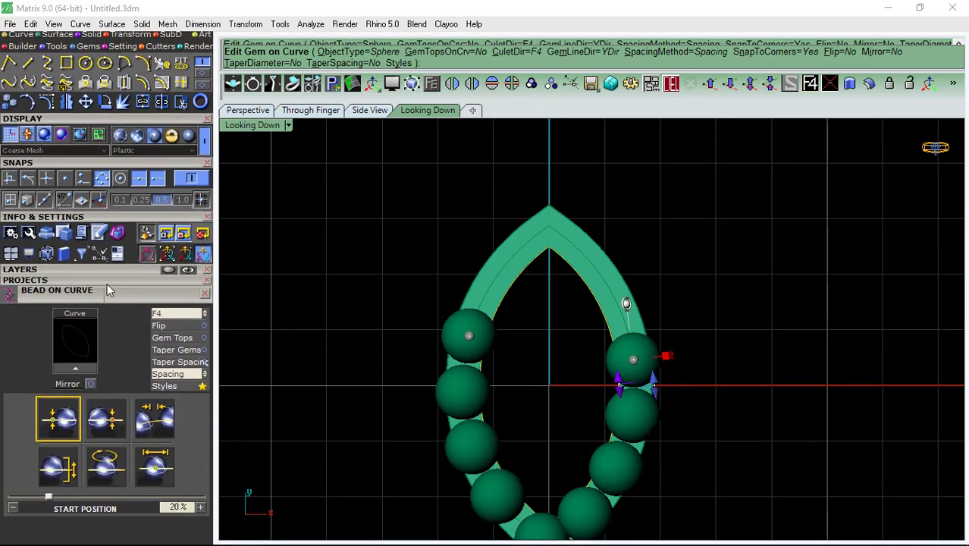
click(87, 279)
click(87, 280)
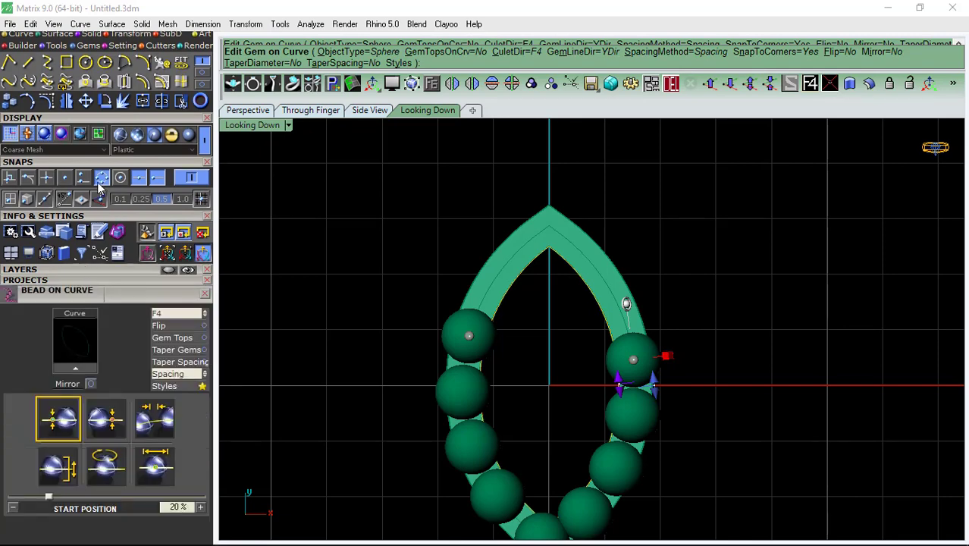
scroll(125, 381, up, 2)
scroll(146, 385, up, 1)
scroll(137, 370, down, 3)
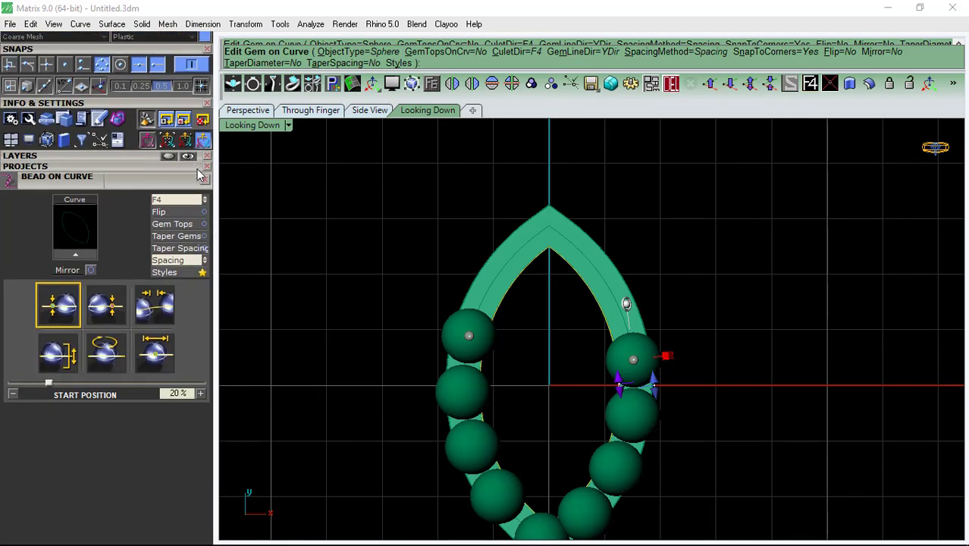
- Set the bead start size to 0.65 mm and extend the beads along the whole curve
click(163, 360)
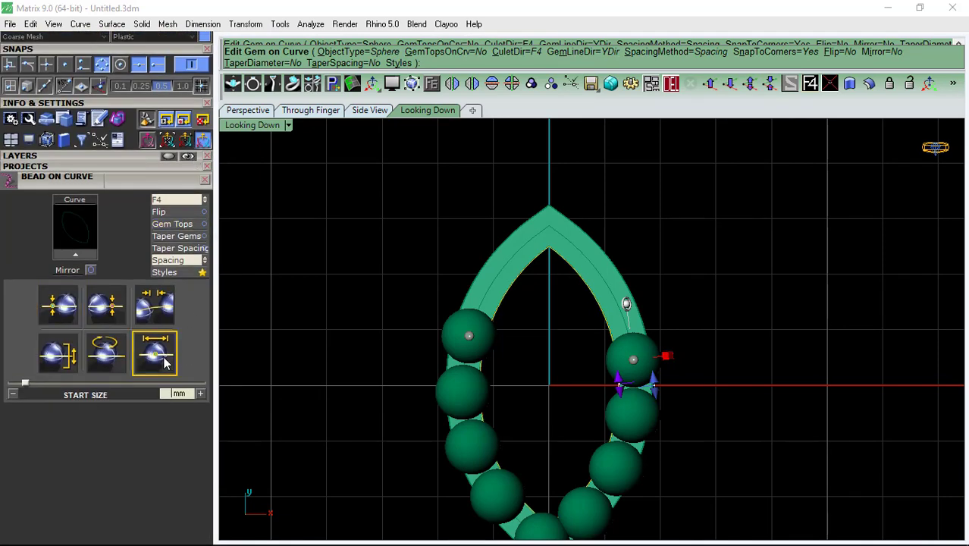
text(.6)
key(Return)
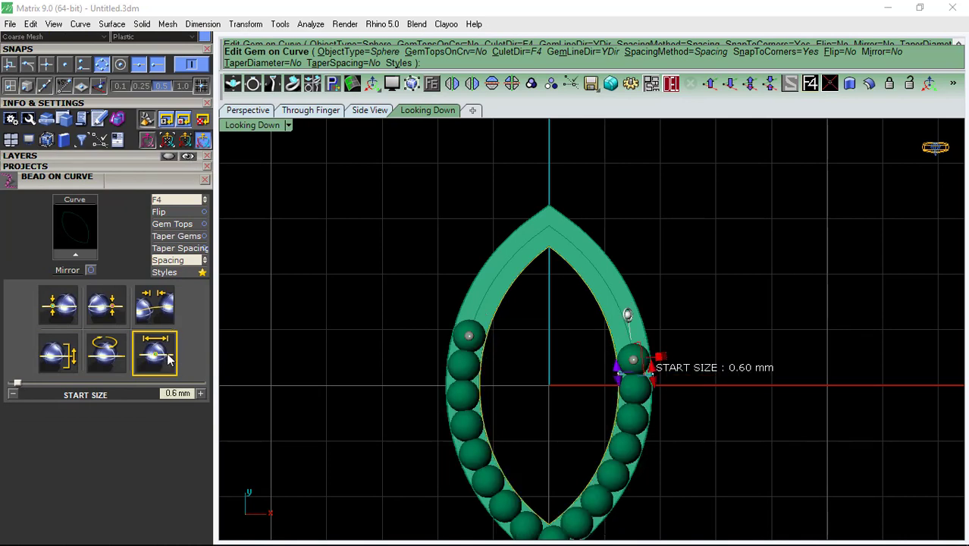
click(52, 306)
click(155, 359)
key(Return)
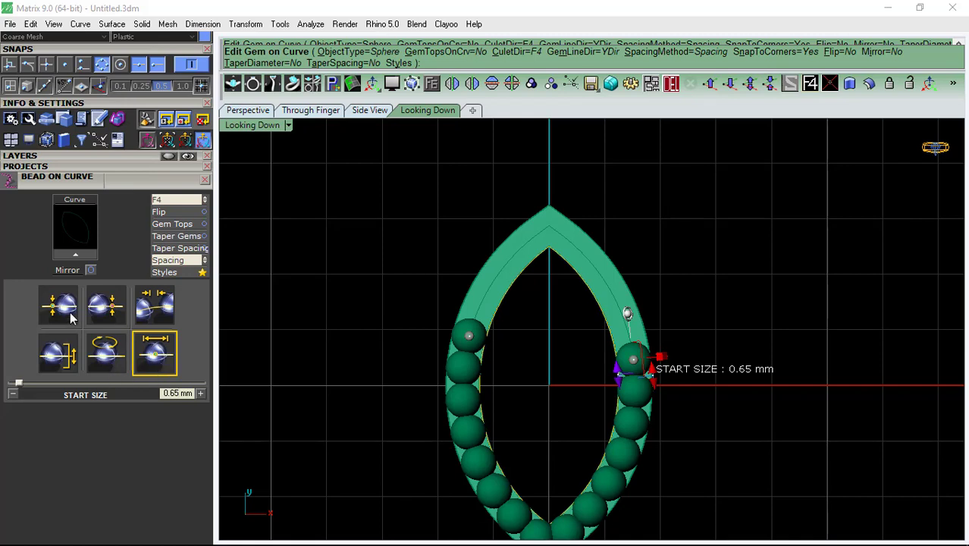
click(70, 318)
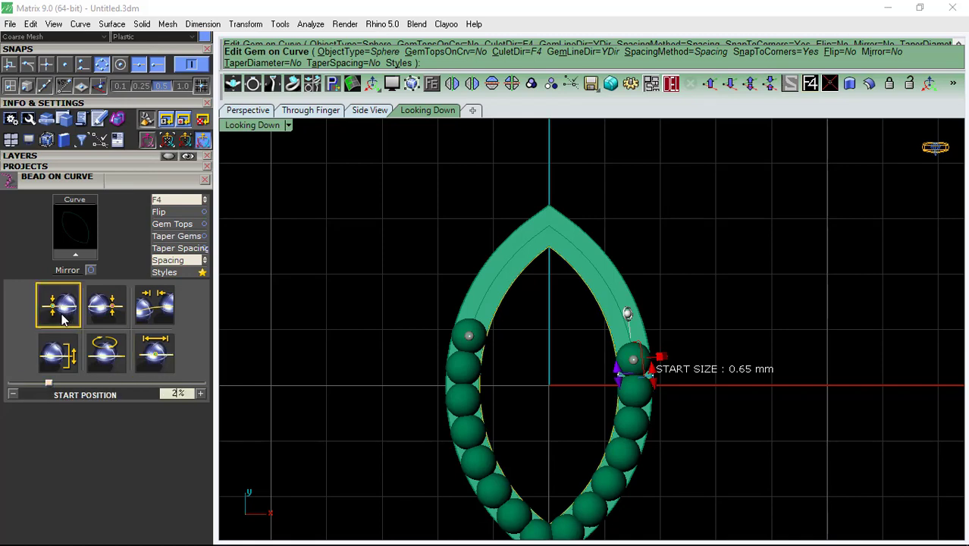
click(115, 314)
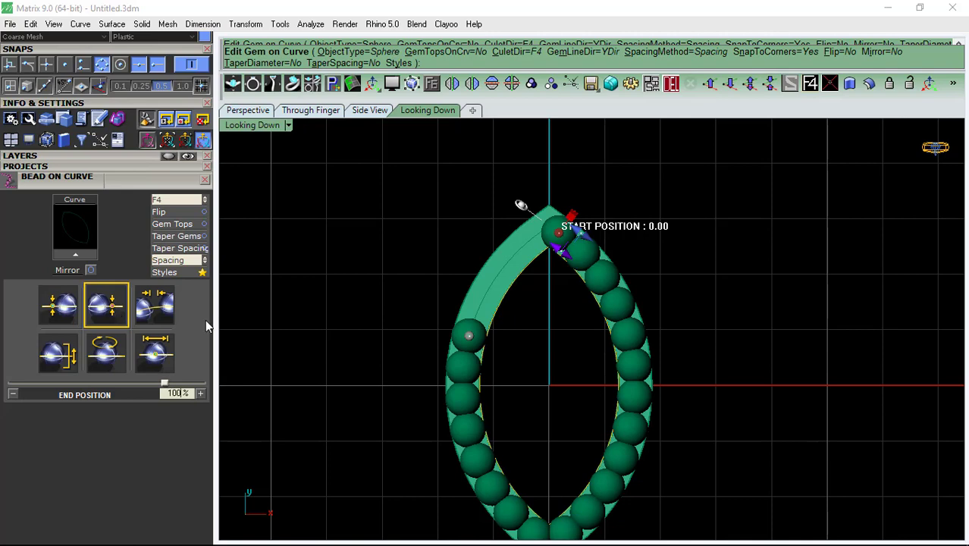
key(Return)
- Move the bead start position to 98.4% with -0.01 mm spacing and finish Edit Gem on Curve
scroll(553, 336, down, 2)
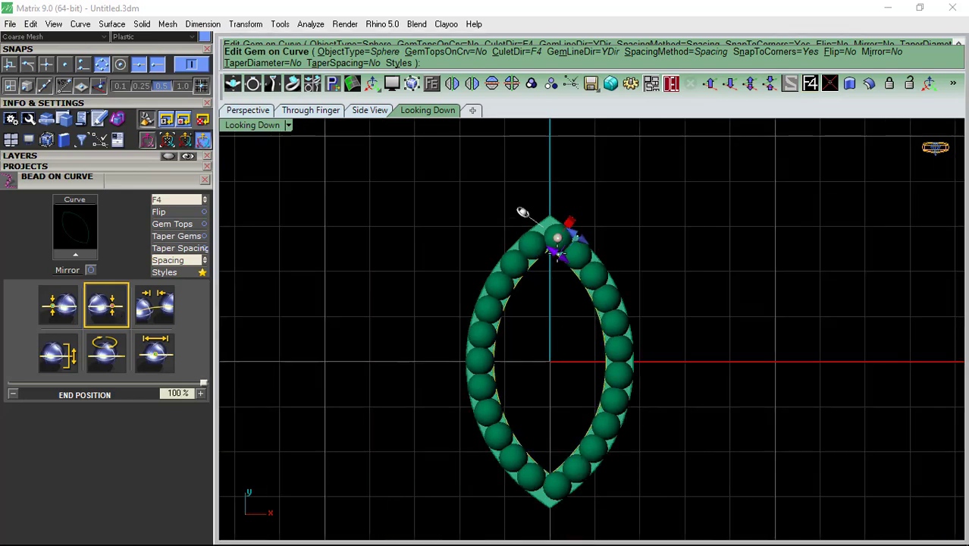
scroll(559, 247, up, 5)
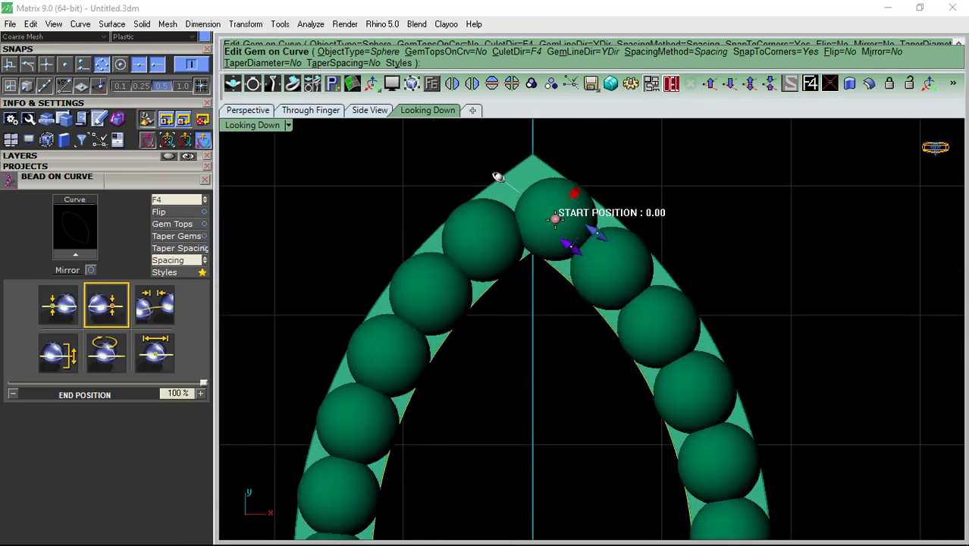
drag(557, 214, 524, 182)
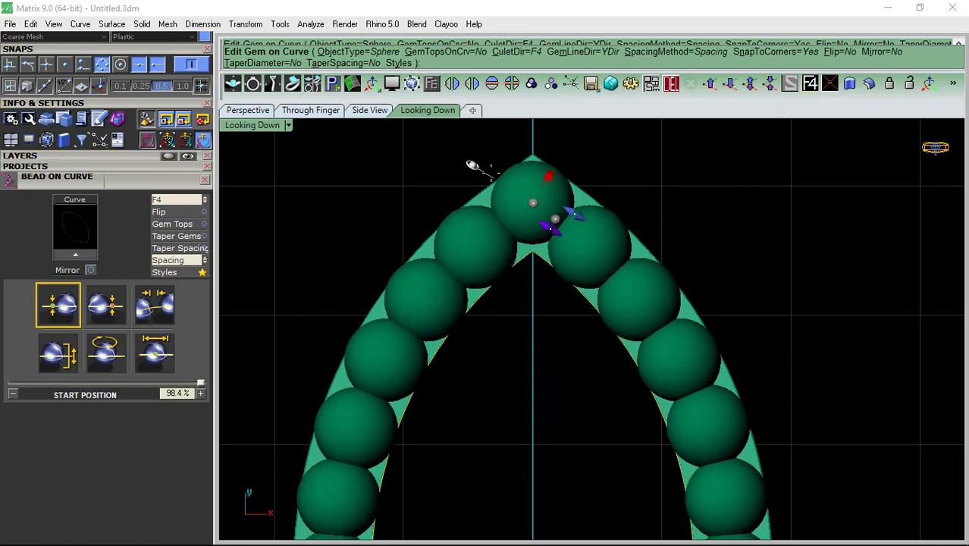
scroll(475, 317, down, 5)
scroll(466, 208, up, 3)
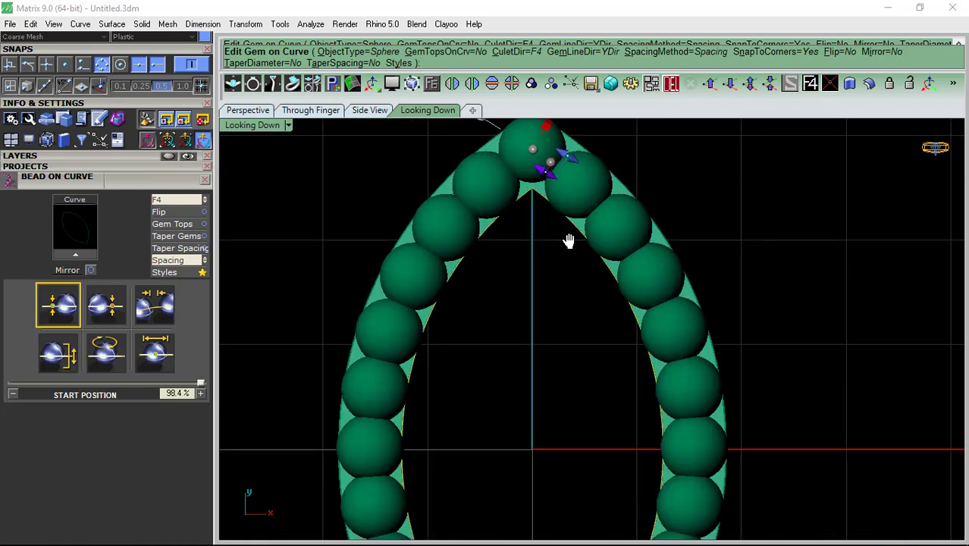
right_drag(569, 241, 569, 311)
scroll(586, 186, up, 2)
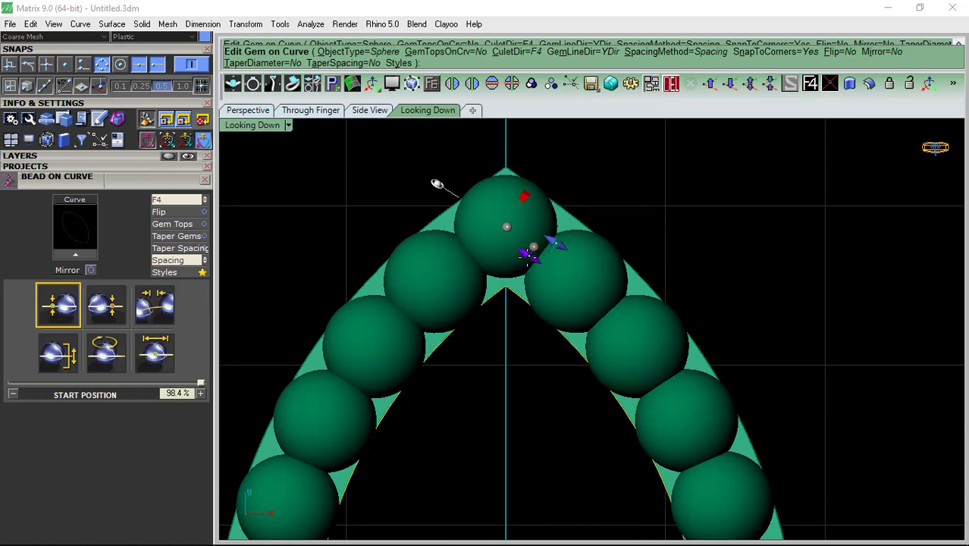
scroll(531, 258, down, 3)
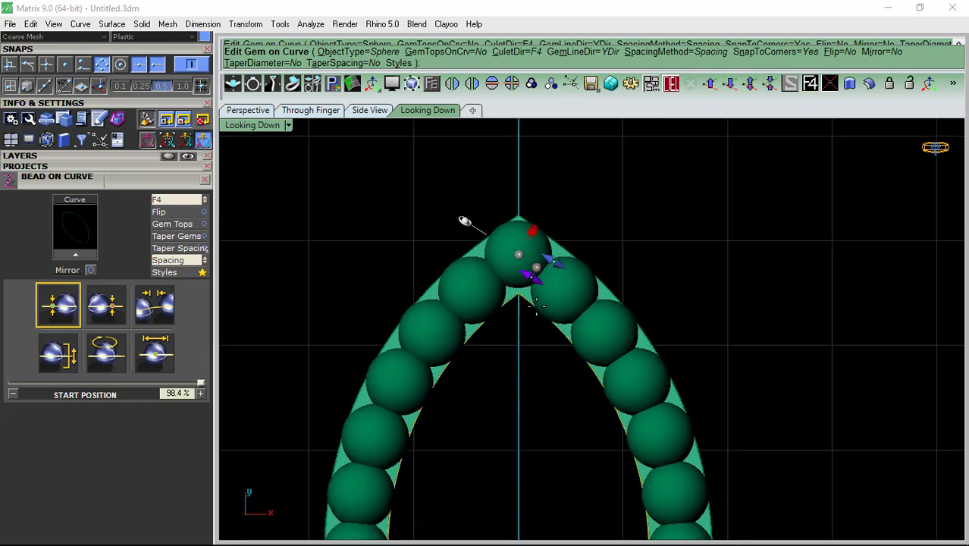
scroll(485, 243, down, 3)
scroll(499, 259, up, 3)
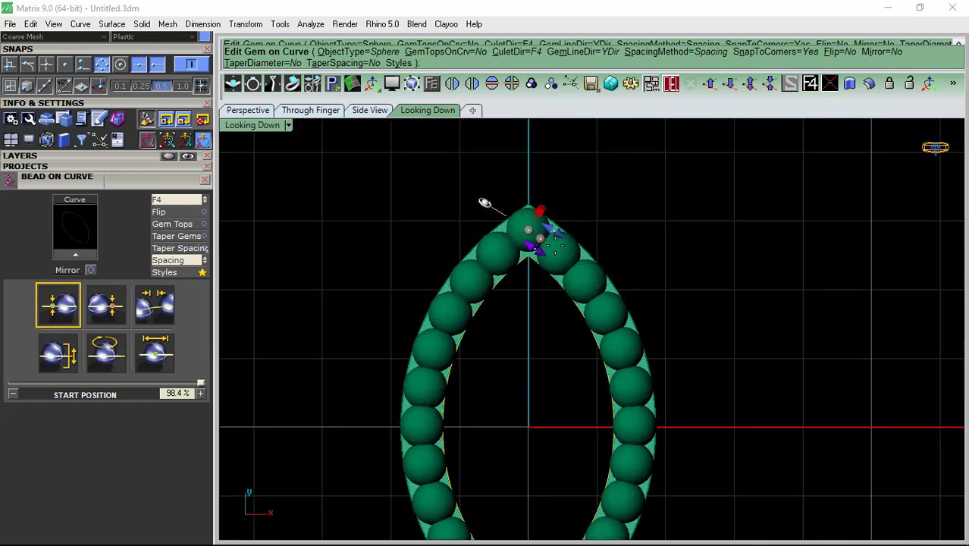
scroll(556, 241, up, 3)
scroll(531, 243, down, 3)
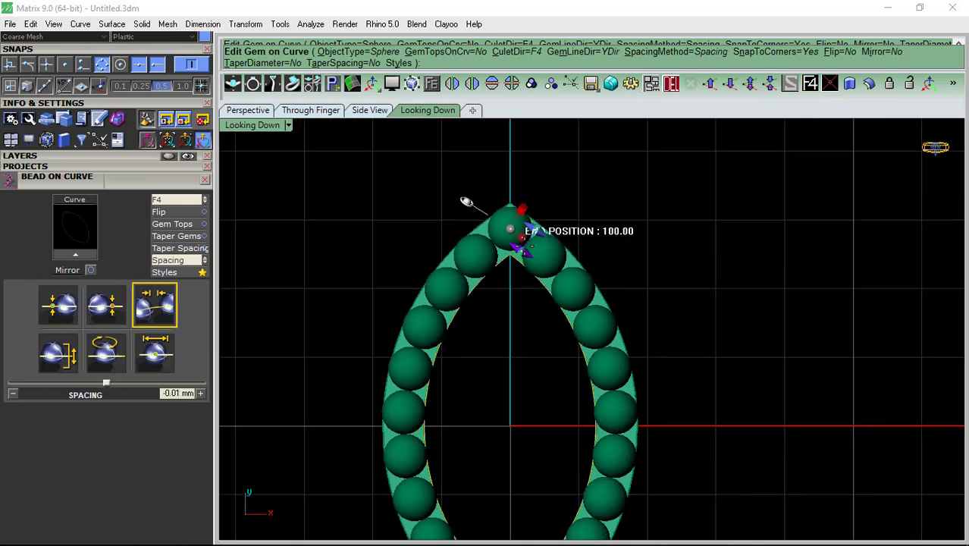
scroll(510, 243, down, 2)
key(Return)
- Ungroup the gems and copy the top bead down to the marquise's bottom tip
scroll(511, 235, down, 2)
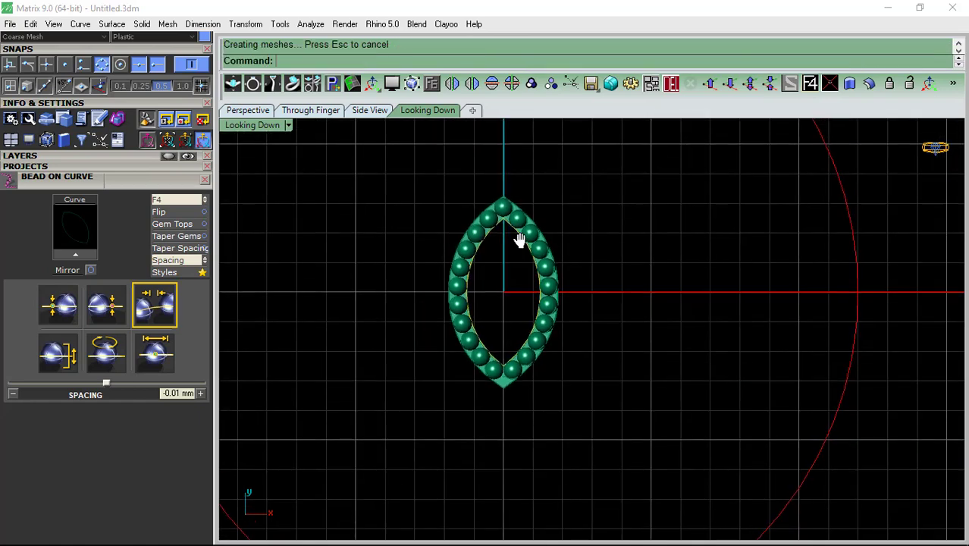
scroll(509, 222, up, 3)
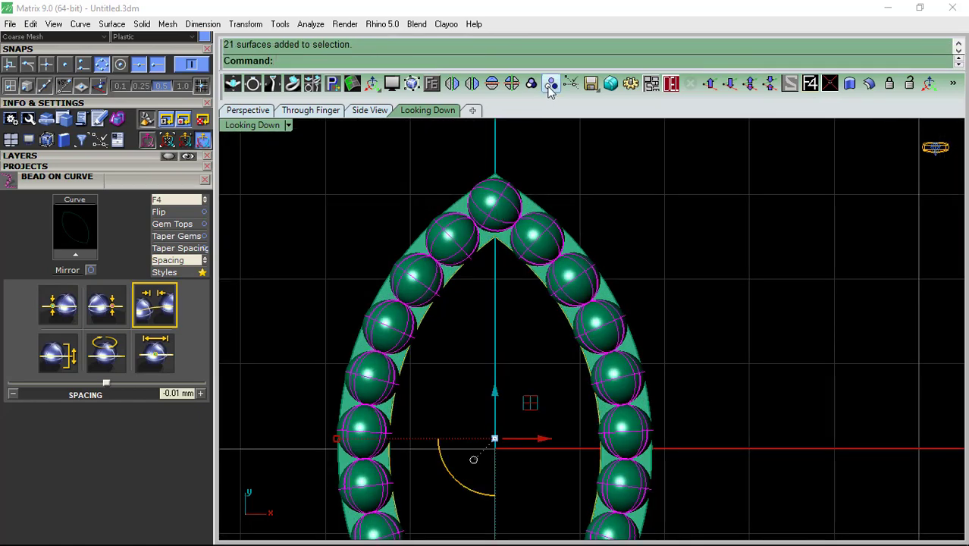
click(551, 82)
click(495, 204)
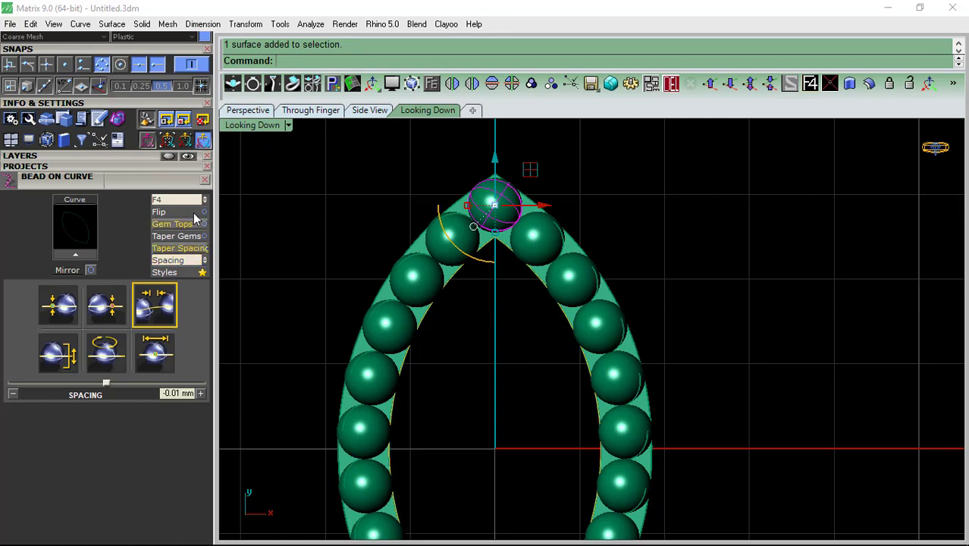
key(Return)
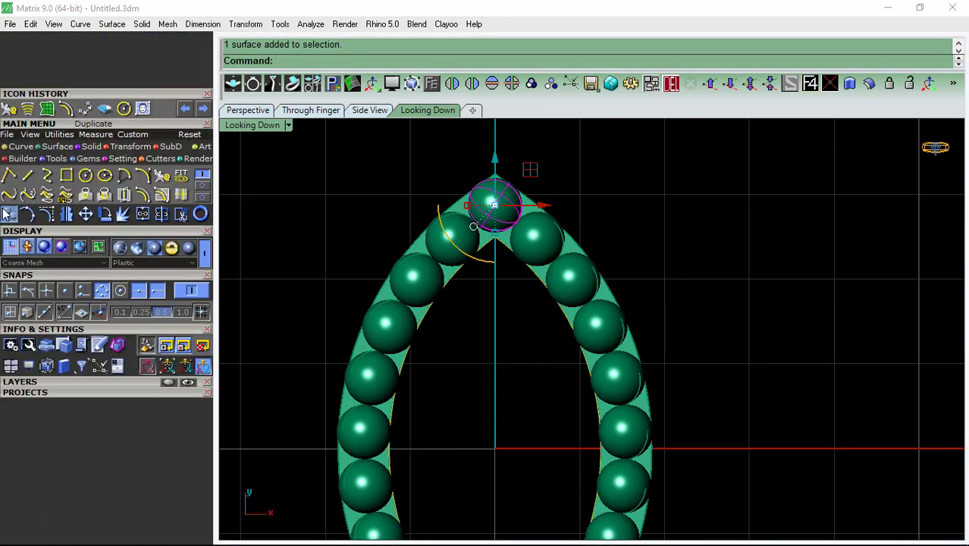
click(201, 312)
scroll(503, 220, down, 5)
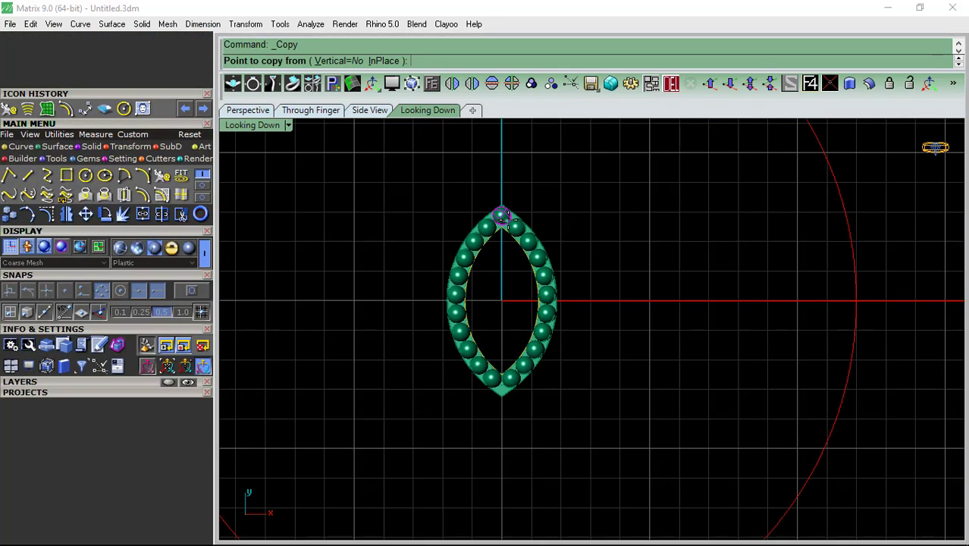
click(502, 216)
scroll(519, 400, up, 2)
scroll(455, 395, up, 3)
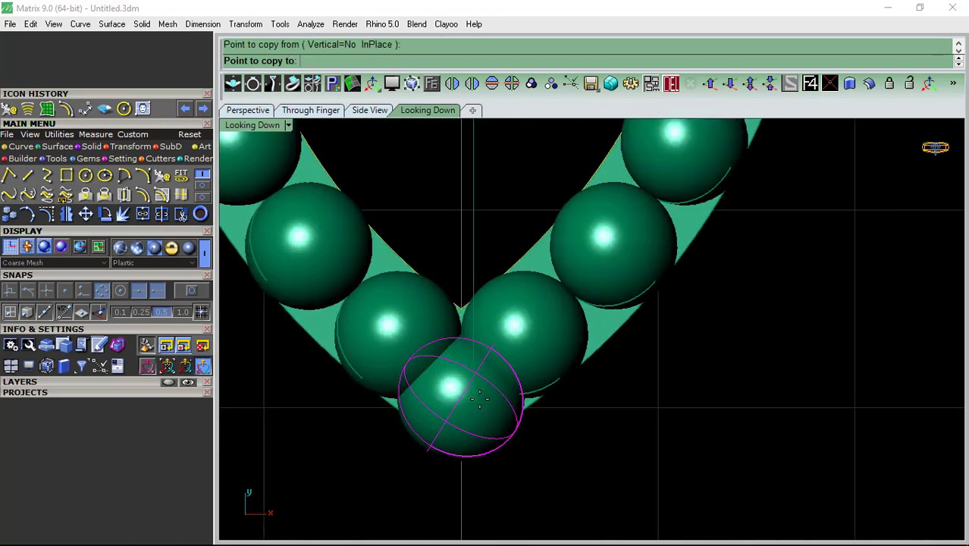
click(464, 409)
- Delete a stray bead, mirror the remaining one with Copy=Yes, and select the beads and band
scroll(500, 379, down, 5)
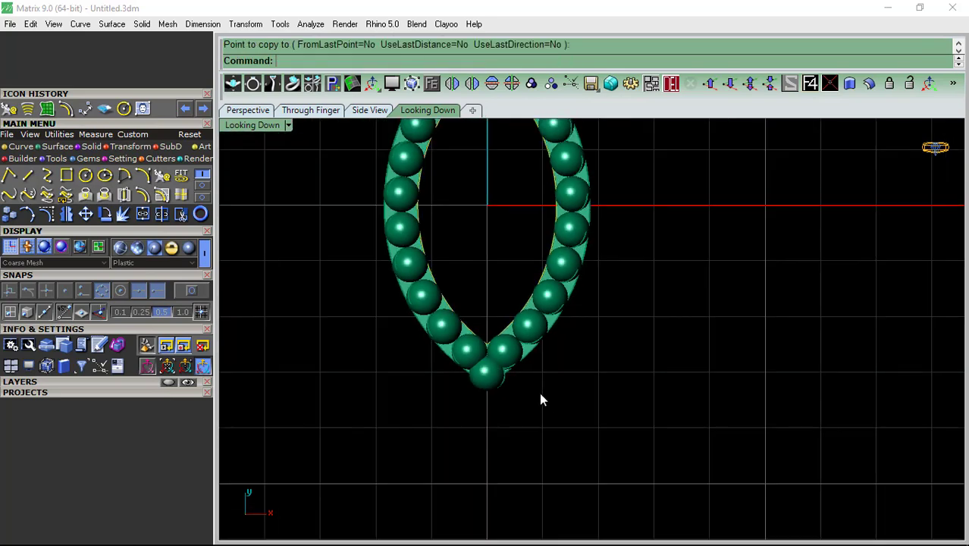
scroll(479, 387, up, 5)
click(499, 319)
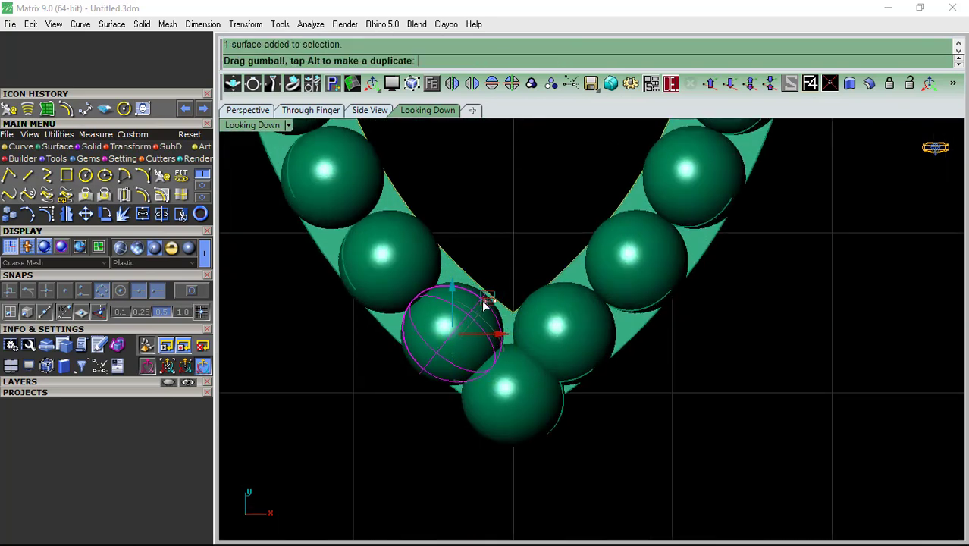
click(558, 315)
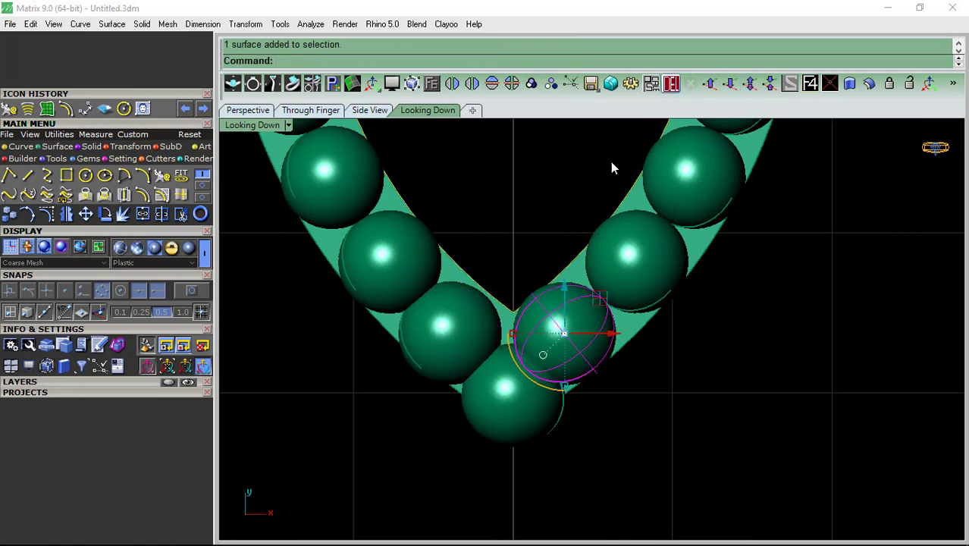
key(Delete)
click(425, 349)
click(472, 83)
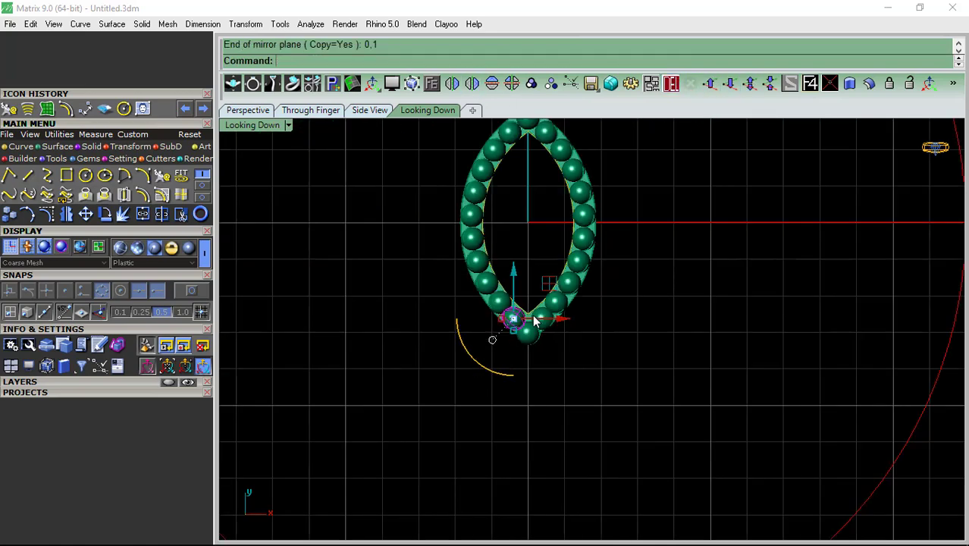
scroll(592, 319, down, 2)
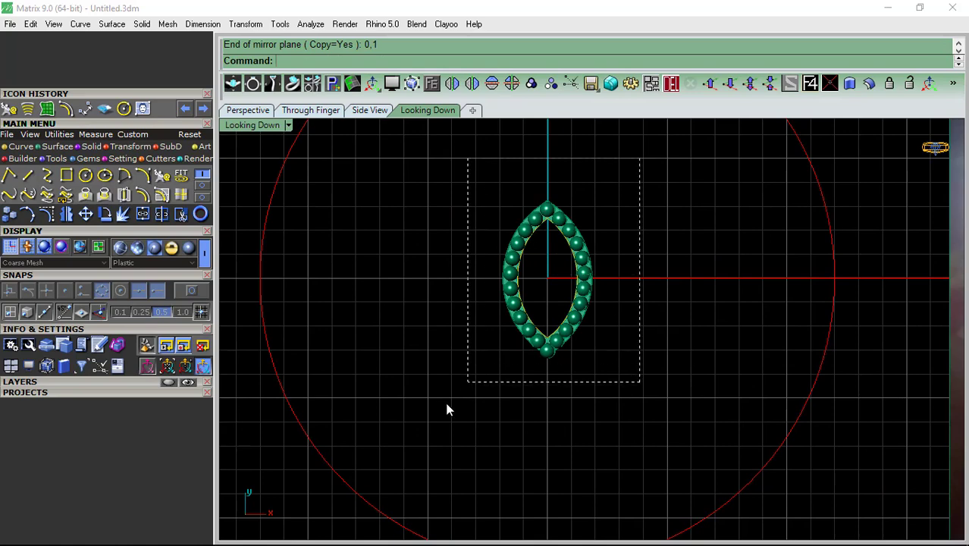
drag(446, 409, 449, 407)
- In Perspective, lift the beads up in Z above the marquise band
click(264, 111)
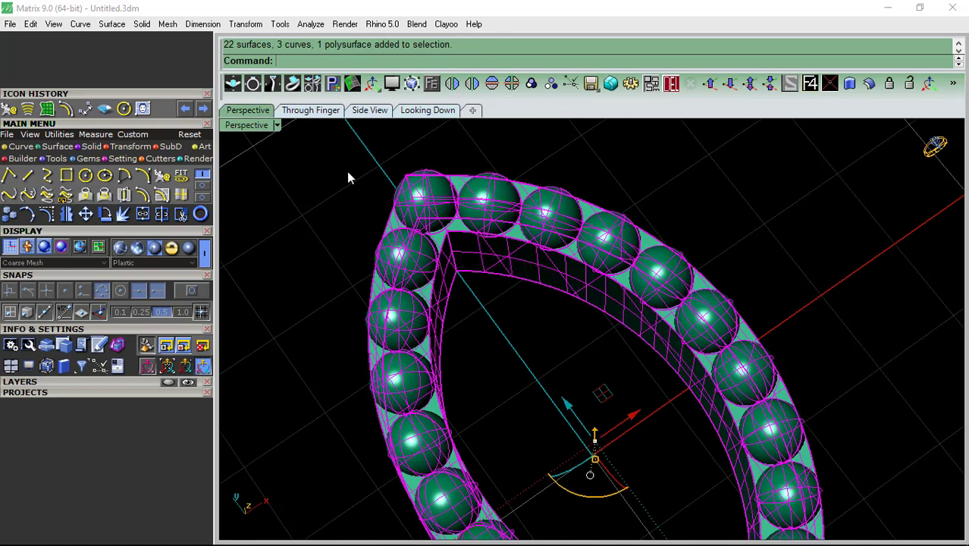
ctrl+click(550, 280)
right_drag(559, 179, 623, 199)
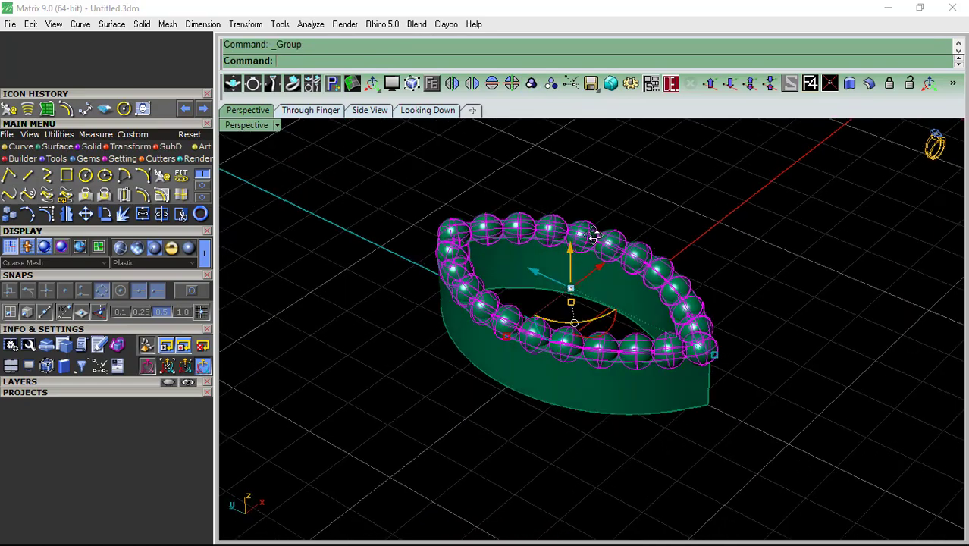
scroll(574, 279, up, 3)
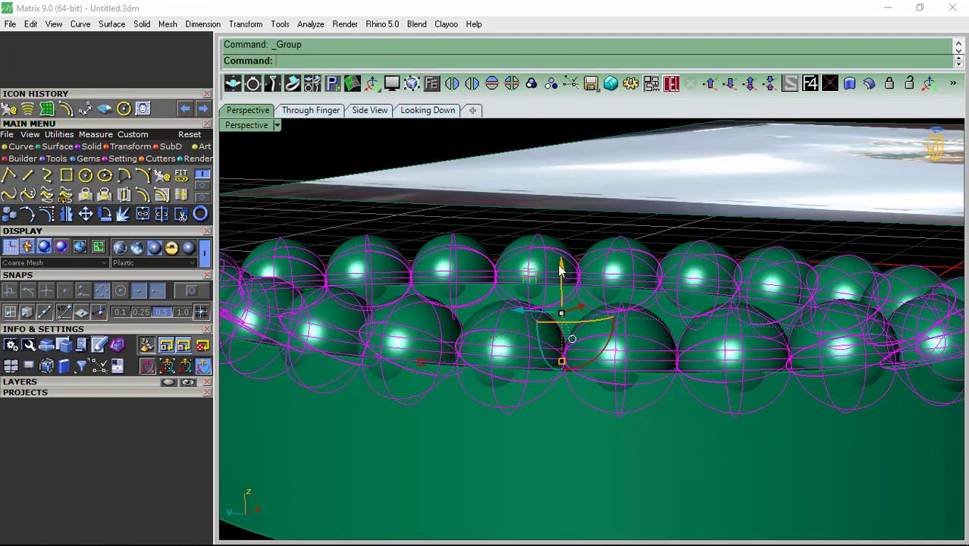
drag(560, 266, 560, 228)
scroll(550, 326, down, 5)
shift+click(550, 330)
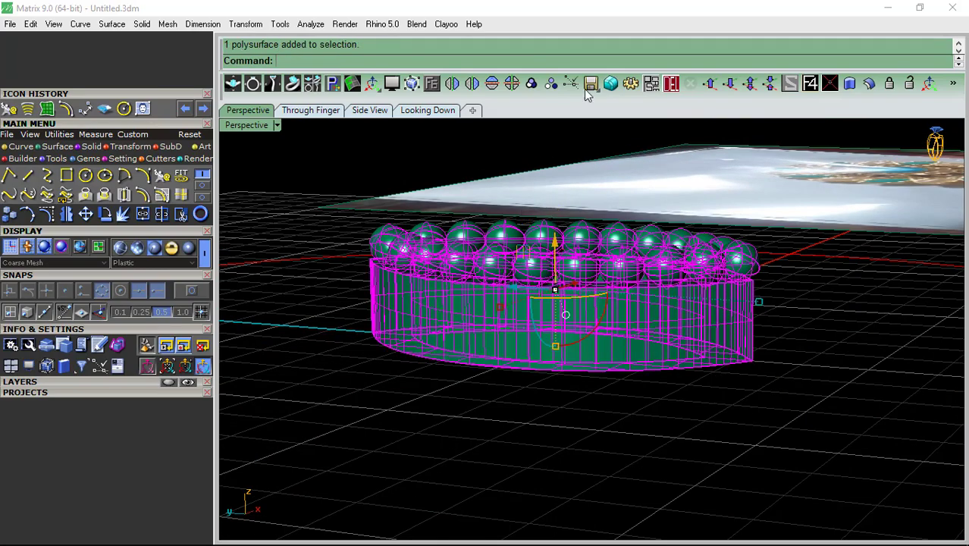
click(320, 289)
mouse_move(320, 288)
right_down()
mouse_move(465, 267)
mouse_move(165, 398)
right_up()
- Show the gem layer and raise the marquise gem up into the band
click(58, 379)
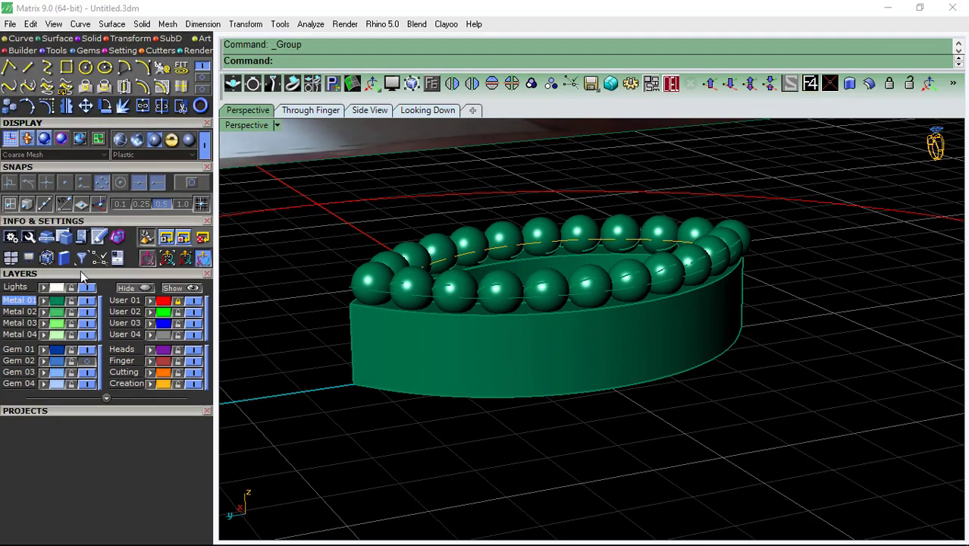
right_drag(319, 356, 446, 350)
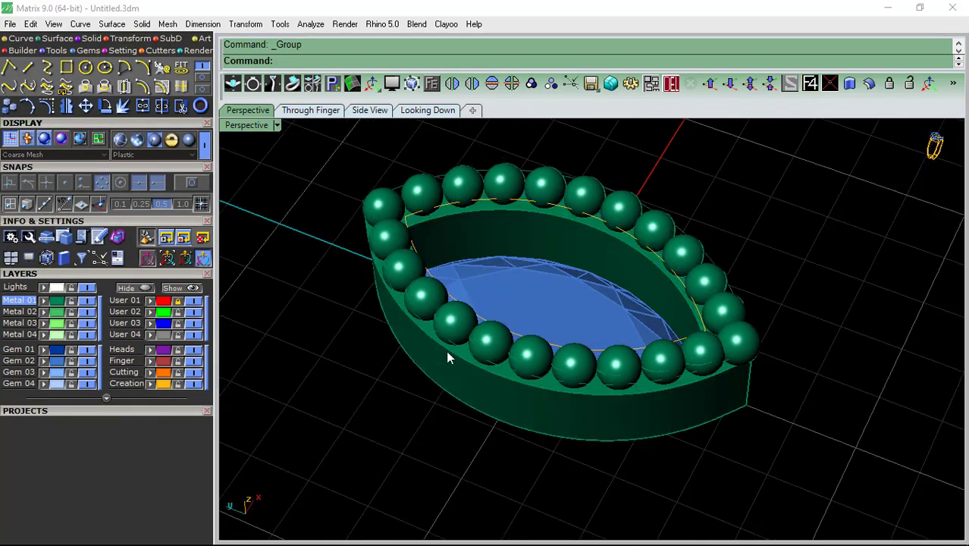
click(594, 296)
scroll(577, 297, up, 2)
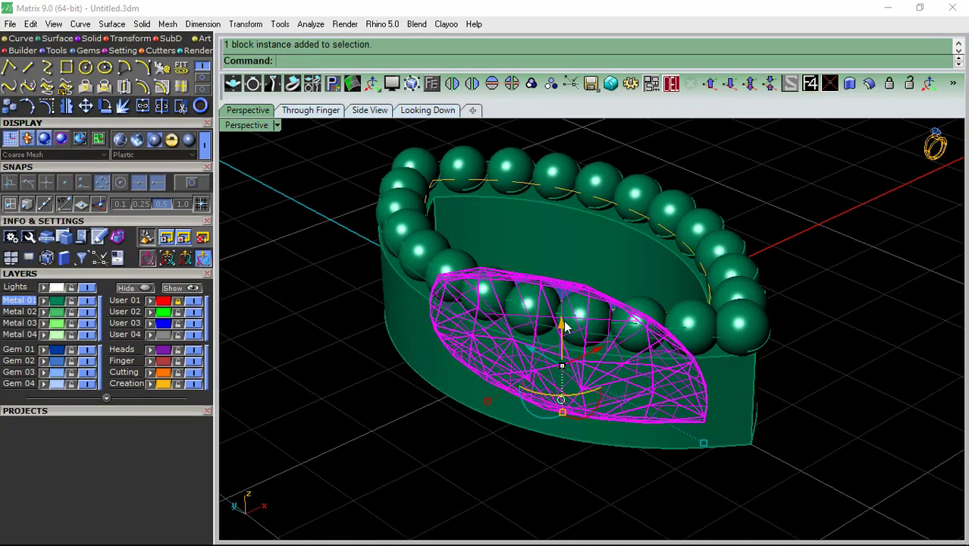
drag(563, 325, 561, 241)
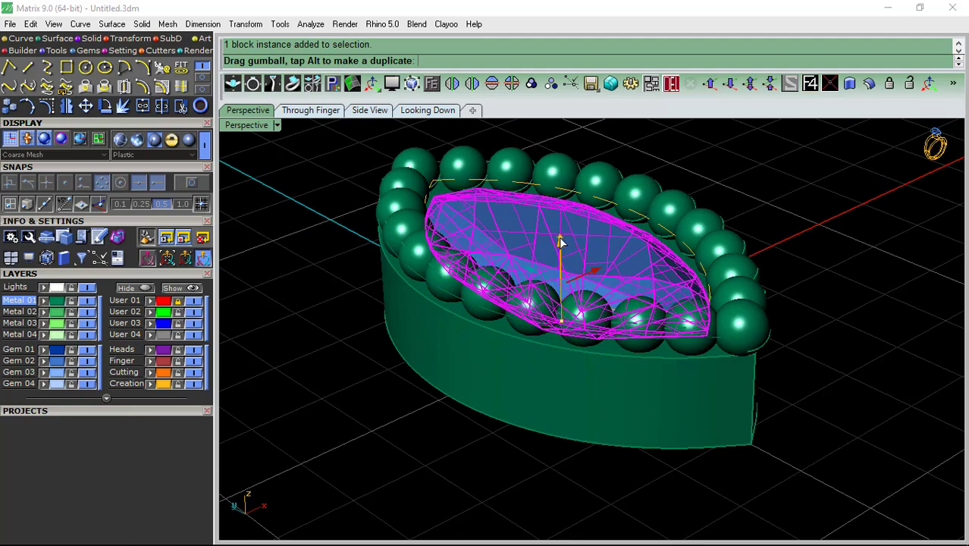
key(Escape)
- Fine-tune the marquise gem's height within the band, then select every earring part
mouse_move(574, 188)
right_down()
mouse_move(536, 357)
mouse_move(558, 301)
right_up()
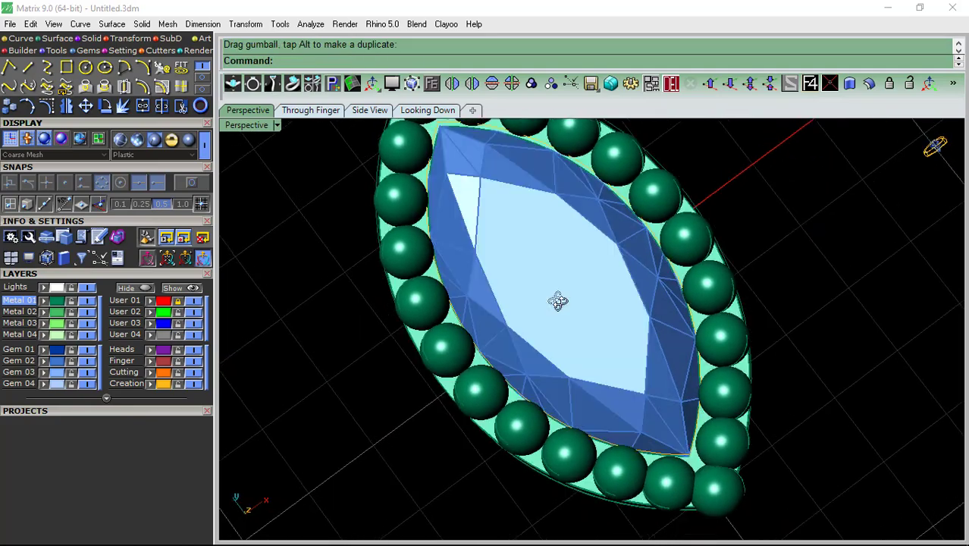
scroll(558, 301, down, 3)
right_drag(577, 260, 664, 255)
scroll(531, 266, up, 3)
click(530, 267)
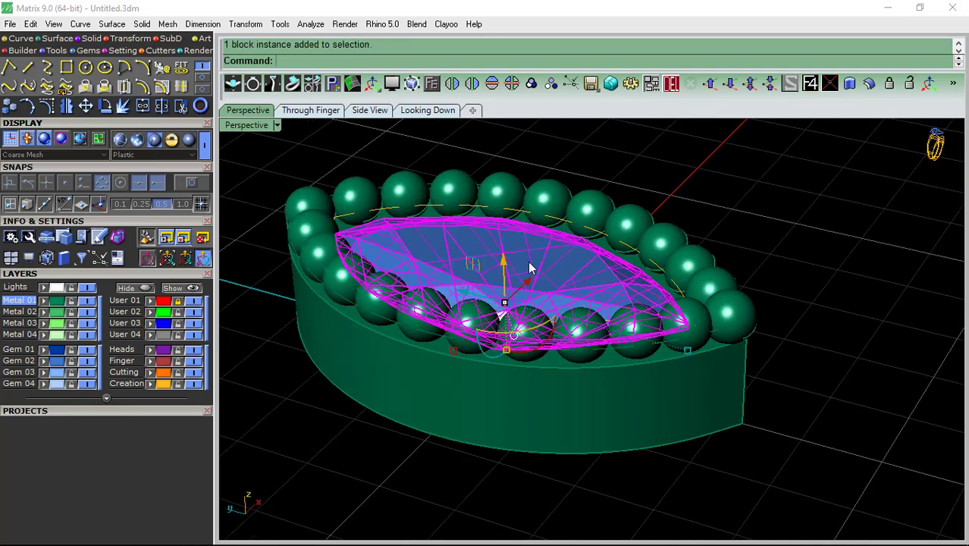
drag(508, 266, 508, 282)
key(Escape)
scroll(735, 164, down, 3)
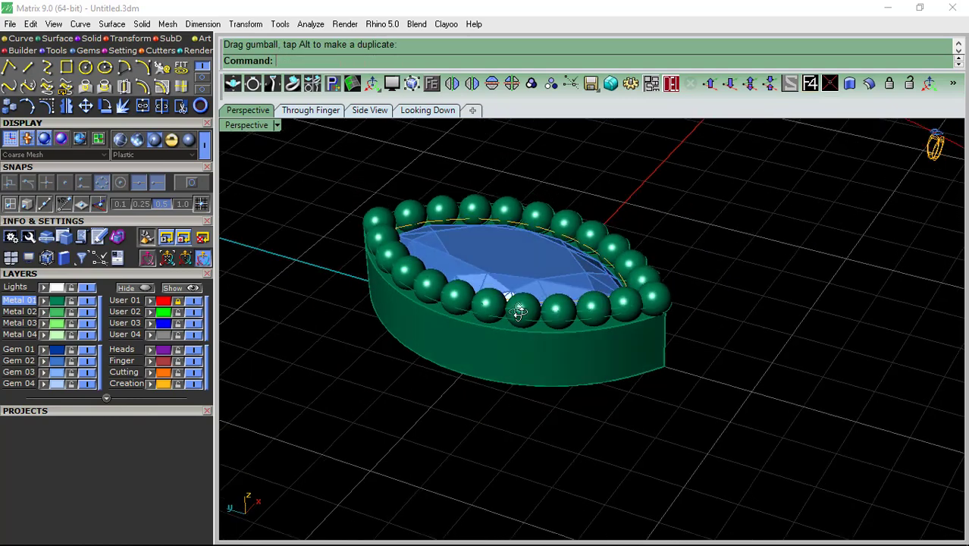
right_drag(734, 163, 551, 280)
scroll(552, 280, up, 3)
drag(725, 445, 481, 123)
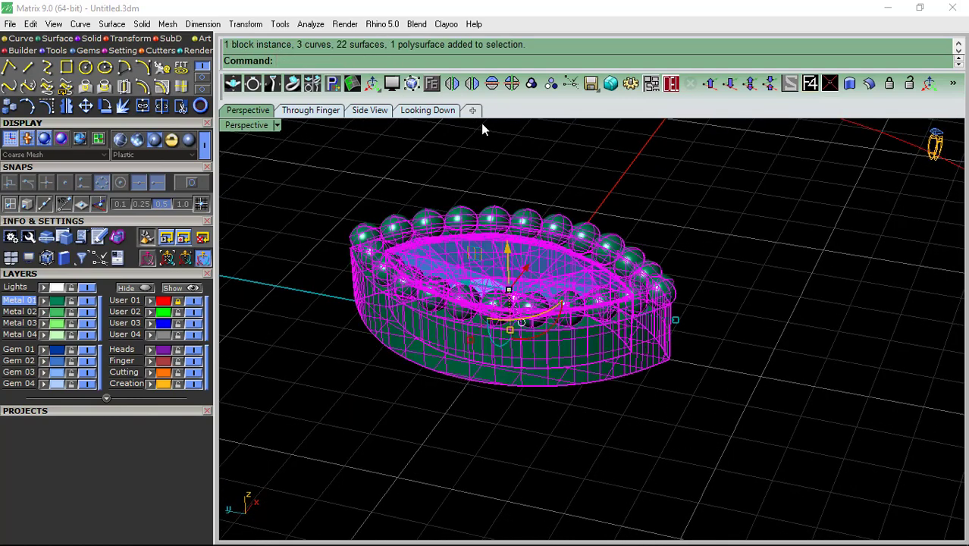
- Group the earring parts and, in Top view, move the marquise setting down
click(531, 83)
click(428, 110)
key(Escape)
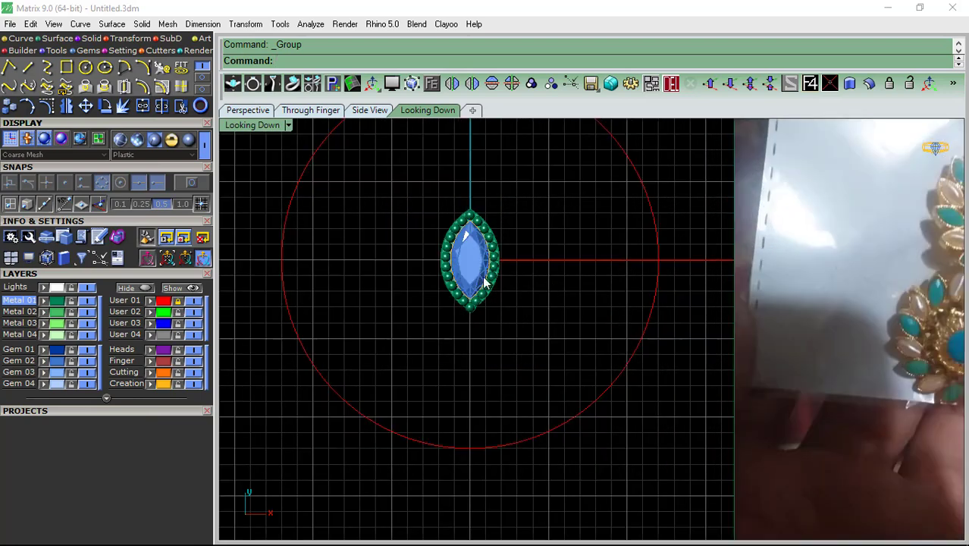
click(490, 250)
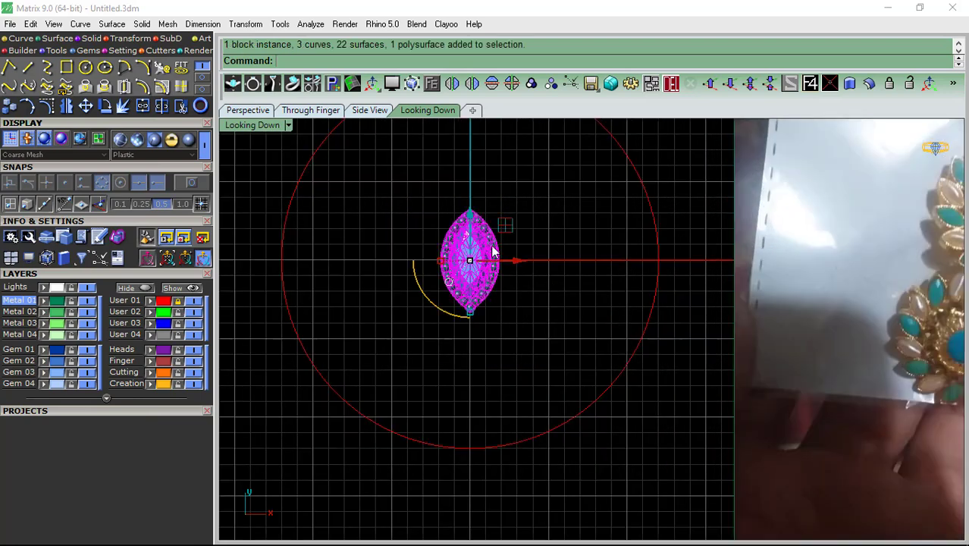
click(475, 195)
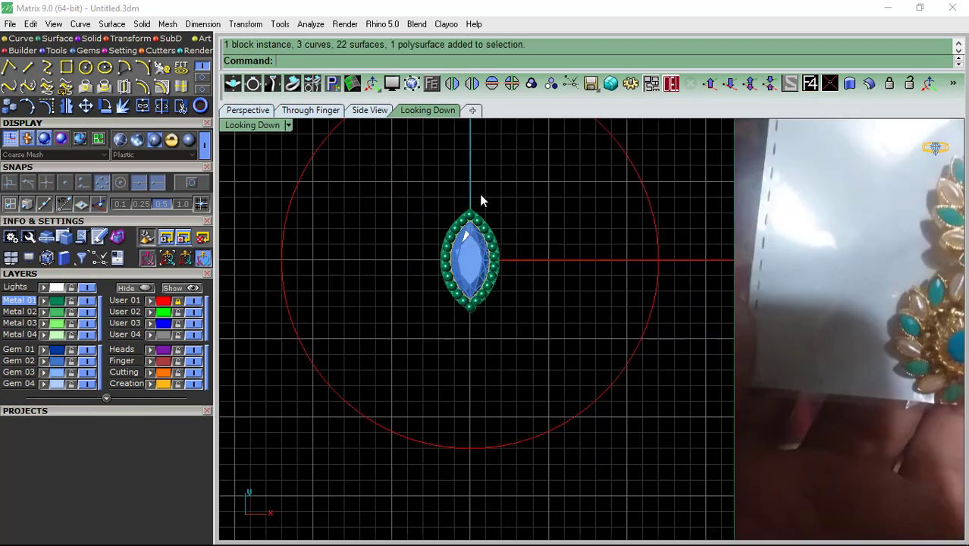
click(460, 253)
drag(471, 214, 471, 330)
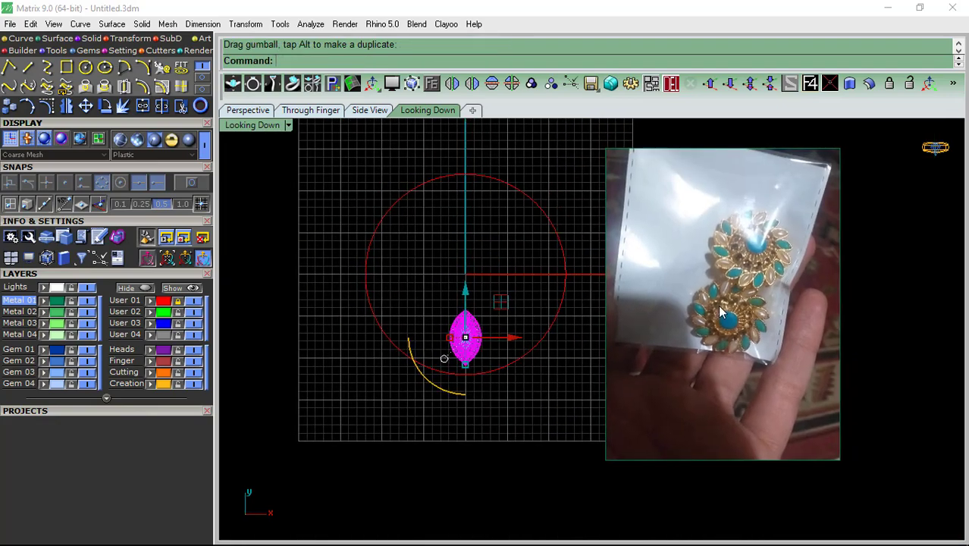
key(Escape)
- Rotate the marquise setting about 30° and slide it down-left onto the band's edge
scroll(471, 356, up, 4)
click(467, 379)
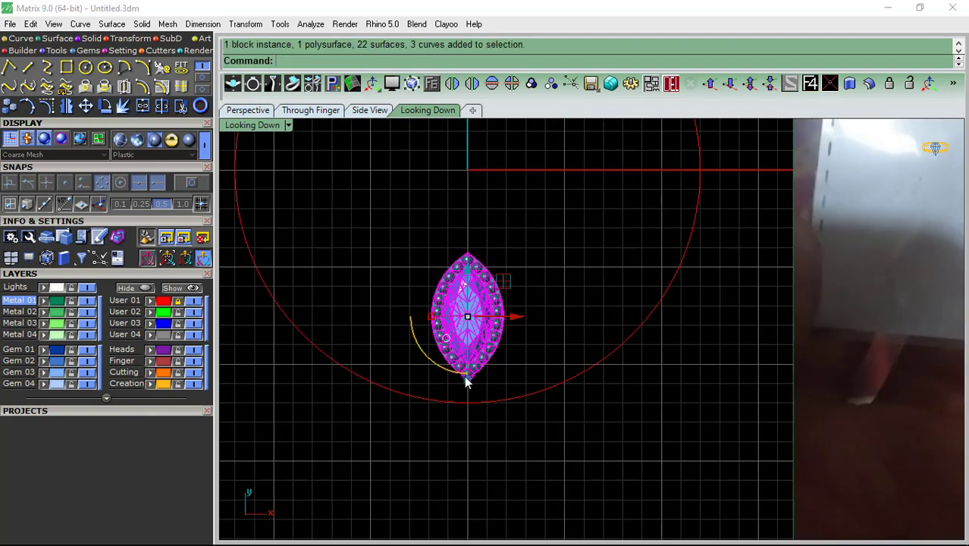
drag(450, 375, 423, 358)
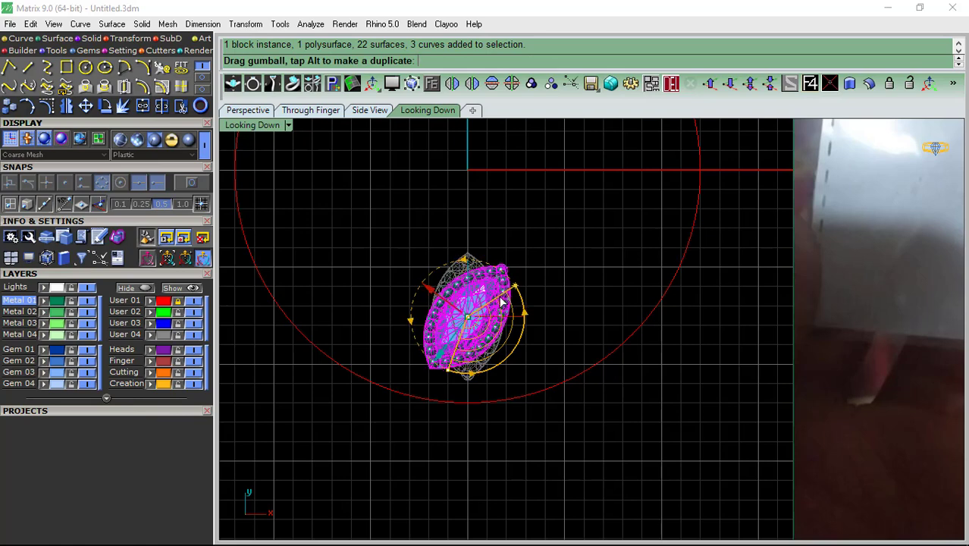
click(567, 307)
click(471, 332)
scroll(453, 359, up, 2)
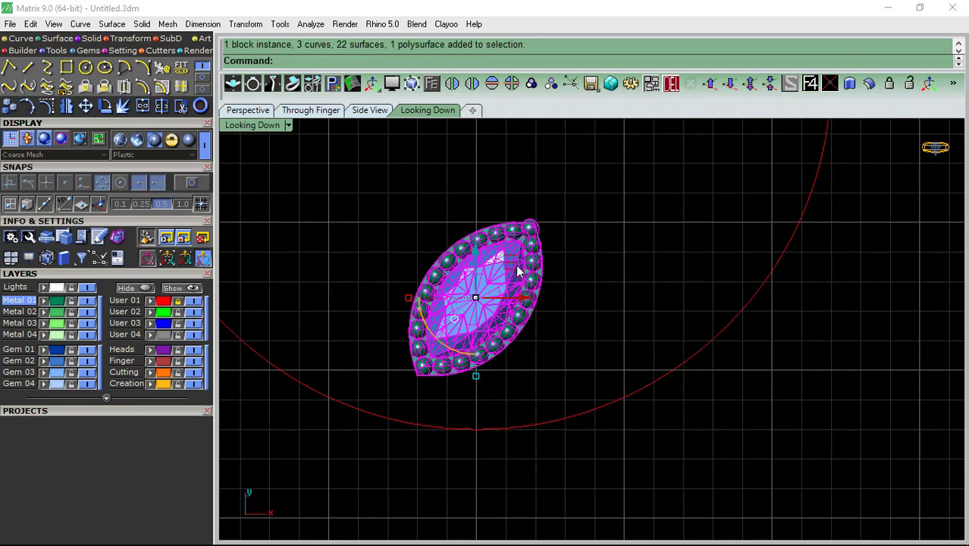
drag(518, 271, 476, 311)
click(589, 251)
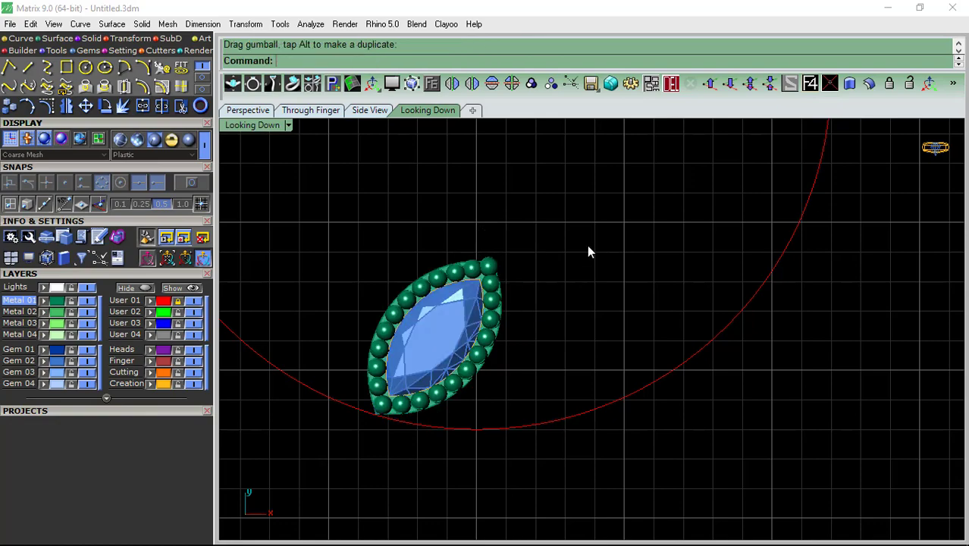
- Draw a 24 mm circle centred at the origin 0,0
click(105, 67)
click(444, 210)
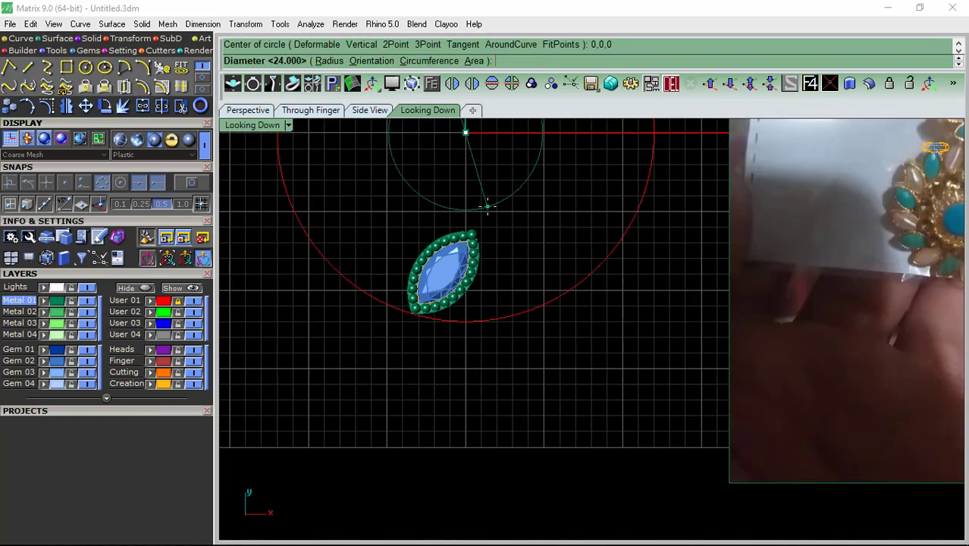
scroll(480, 248, down, 1)
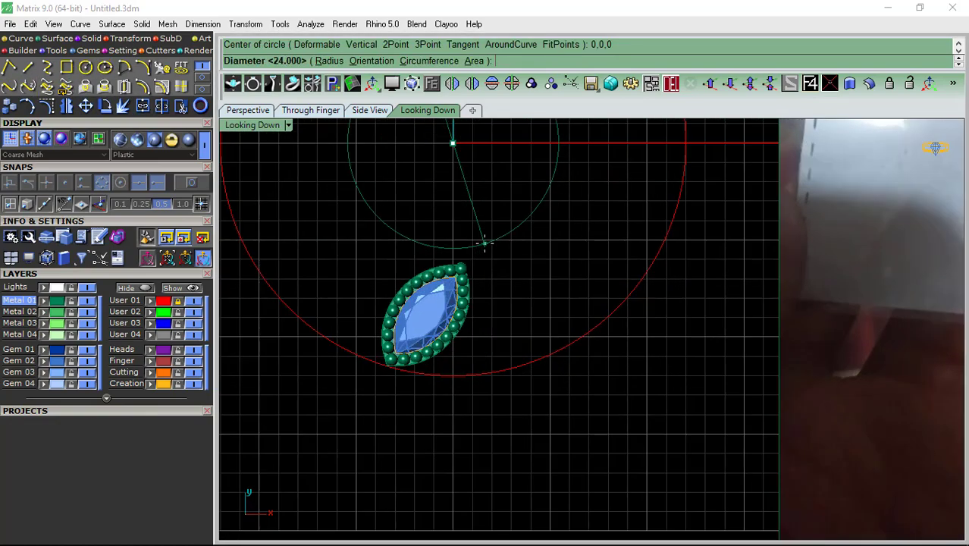
click(485, 259)
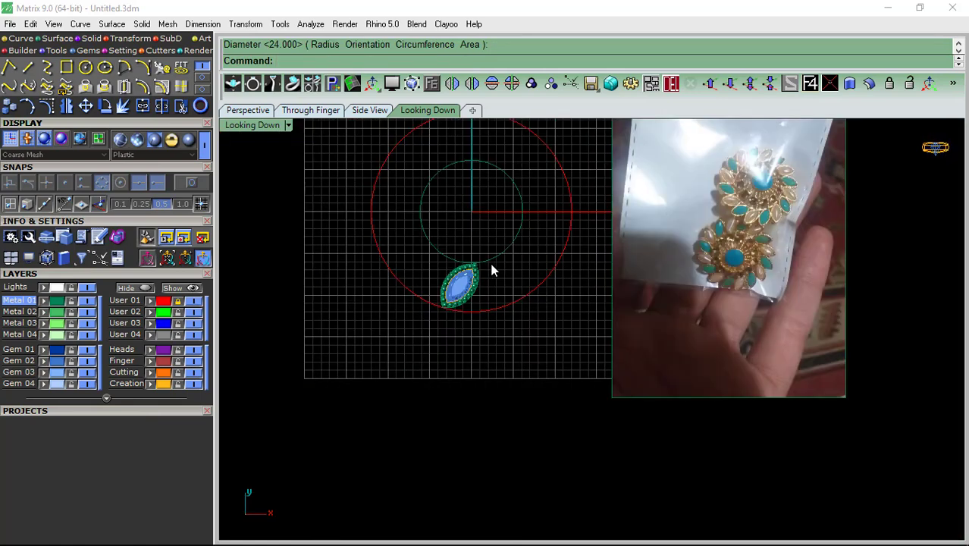
scroll(492, 270, up, 2)
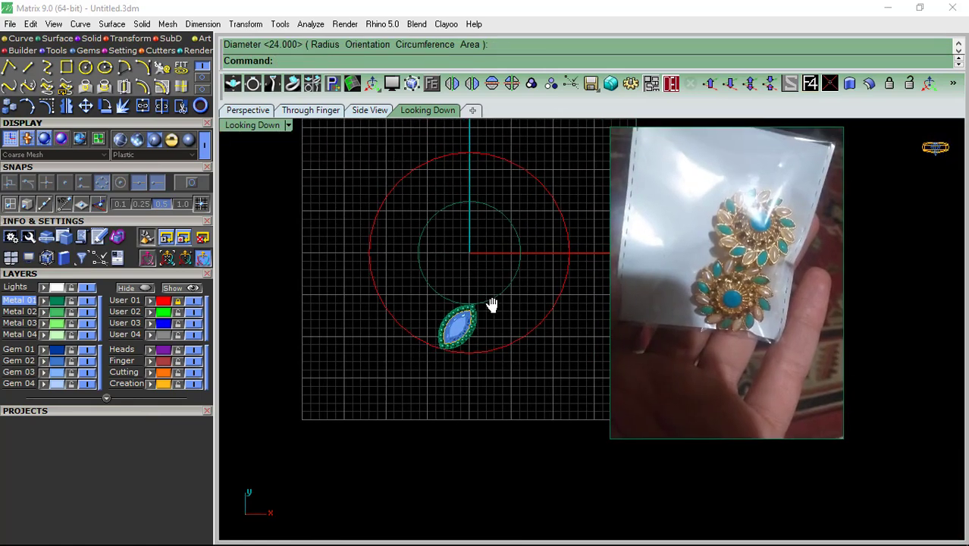
scroll(493, 303, up, 2)
scroll(489, 315, up, 1)
- Rotate the marquise setting with reference points to tilt it toward the circles
click(489, 315)
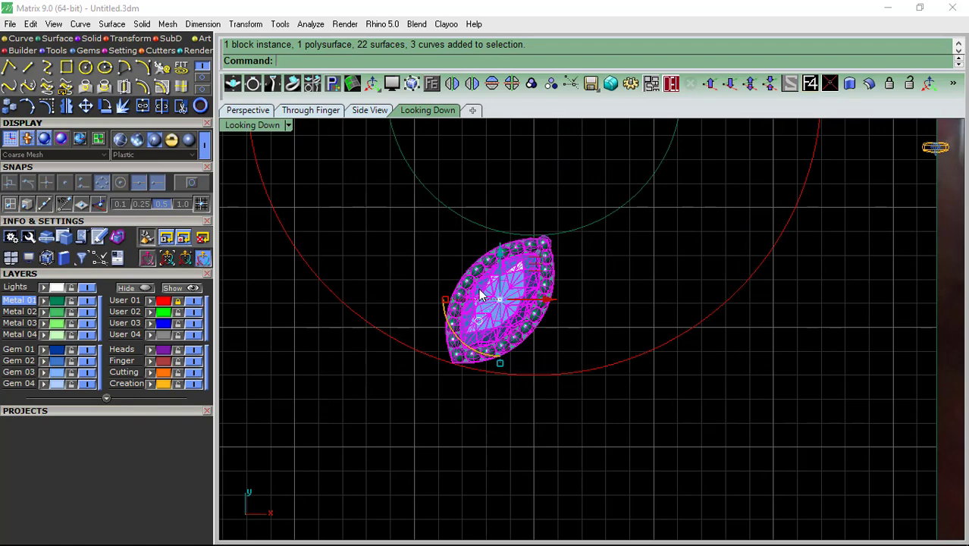
click(104, 106)
click(463, 402)
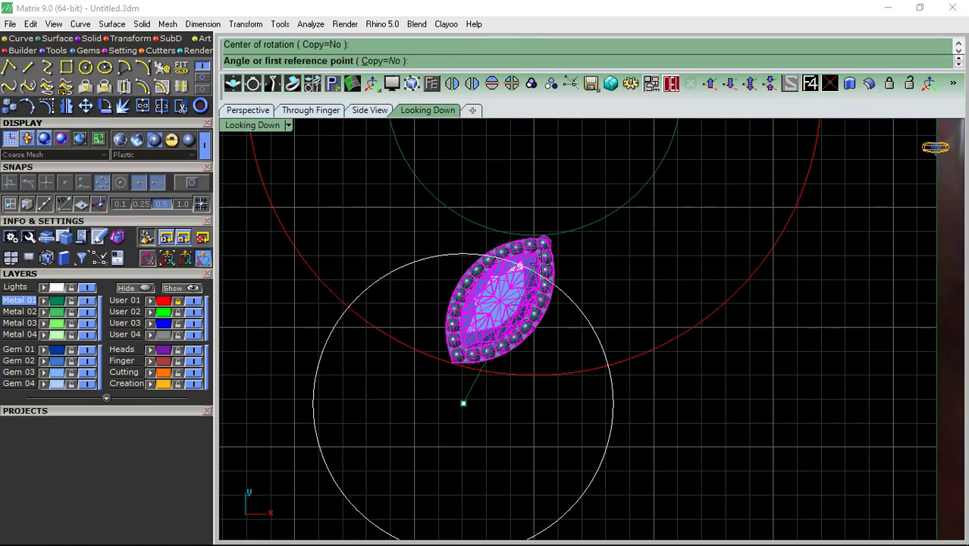
click(558, 226)
key(Return)
click(449, 360)
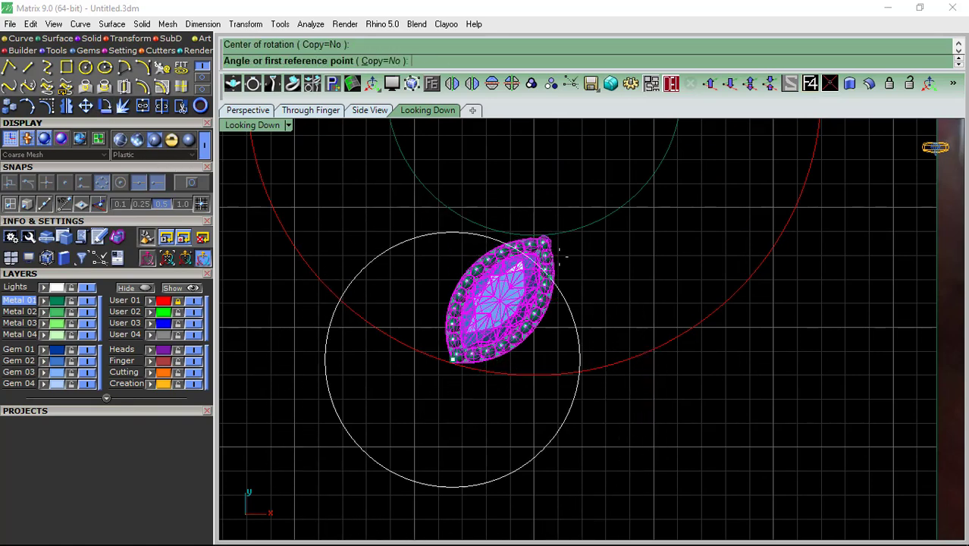
scroll(546, 258, up, 3)
click(505, 206)
click(532, 212)
- Rotate the setting again about its tip and nudge it slightly into place
key(Return)
scroll(532, 212, down, 3)
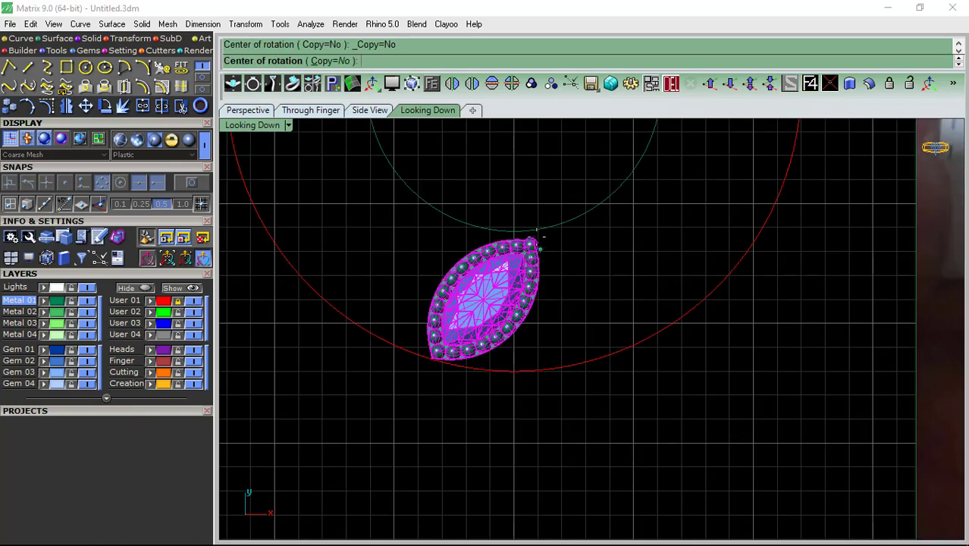
scroll(484, 330, up, 2)
click(582, 180)
click(450, 352)
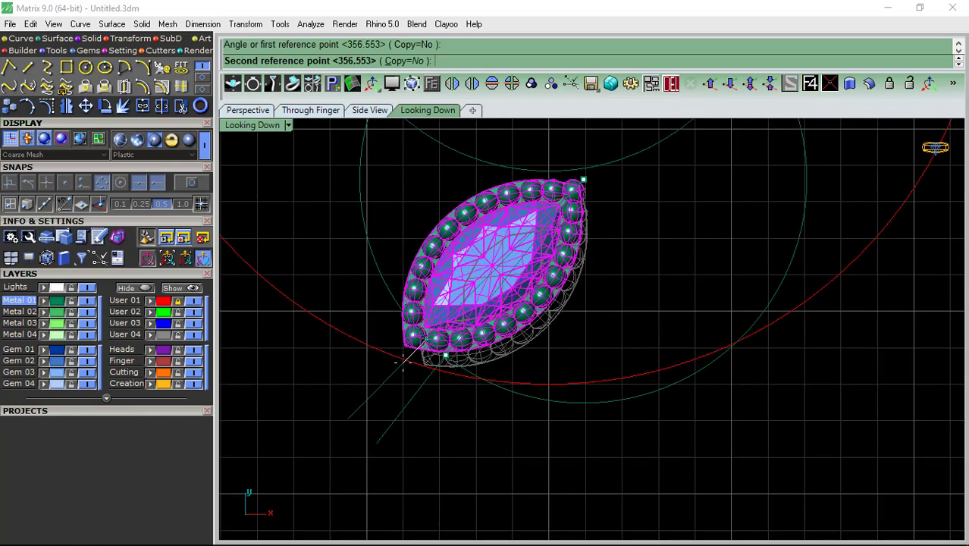
click(515, 220)
drag(494, 219, 493, 223)
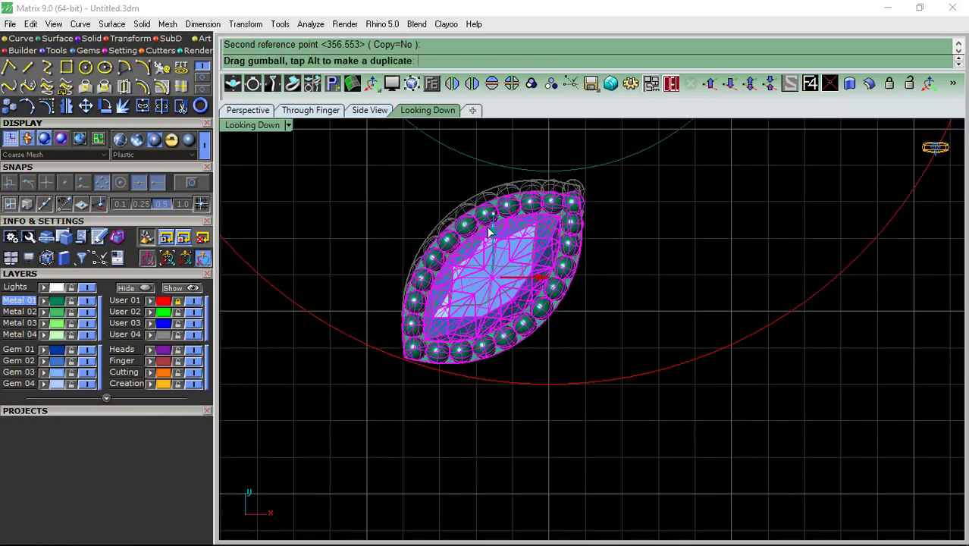
key(Escape)
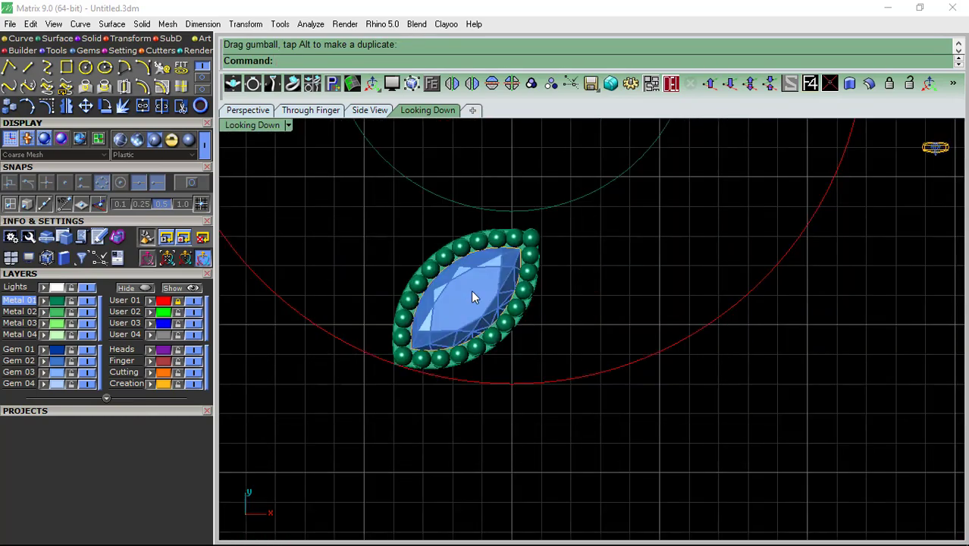
- Tilt the setting slightly clockwise about its tip so it touches the circle
click(472, 296)
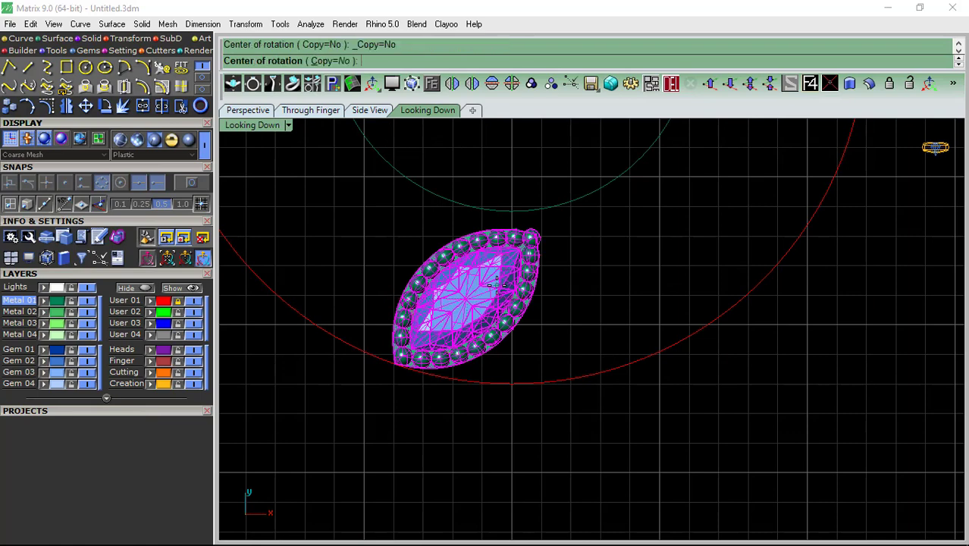
click(469, 296)
click(632, 187)
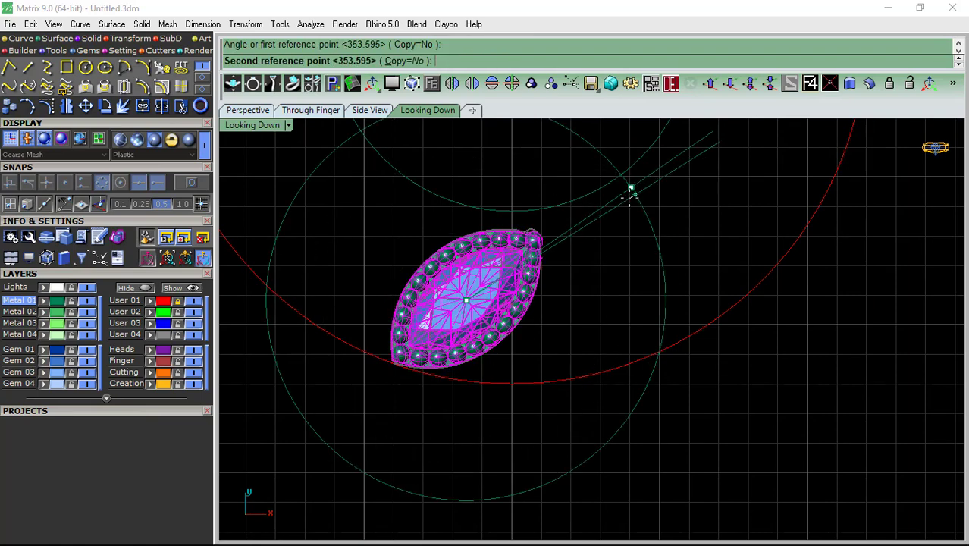
click(605, 235)
key(Escape)
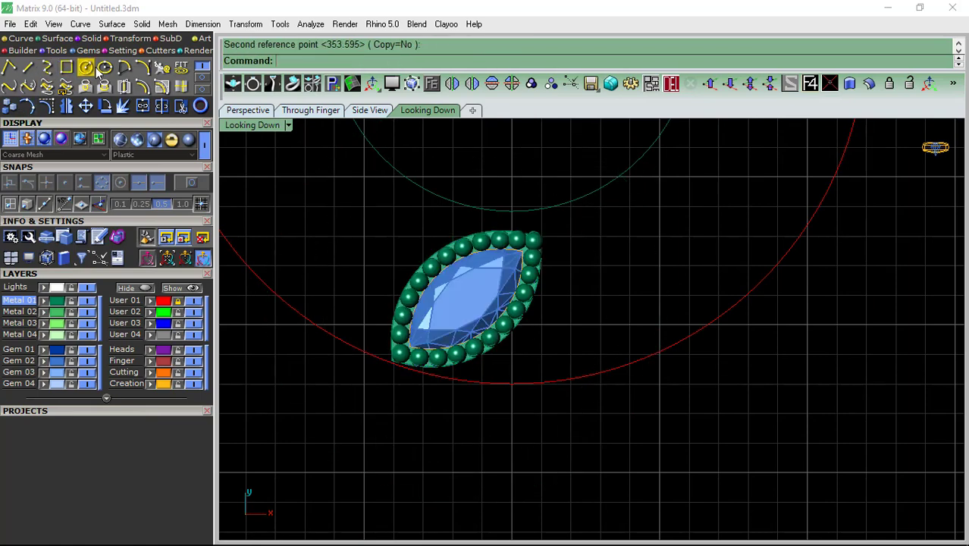
- Cancel the extra circle, window-select the inner 24 mm circle, and start Offset
click(87, 67)
scroll(523, 213, up, 3)
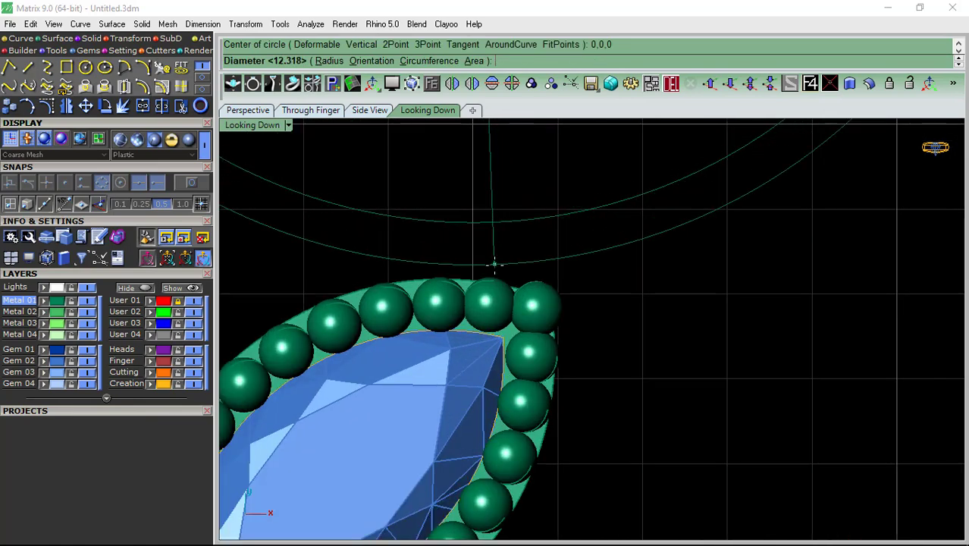
key(Return)
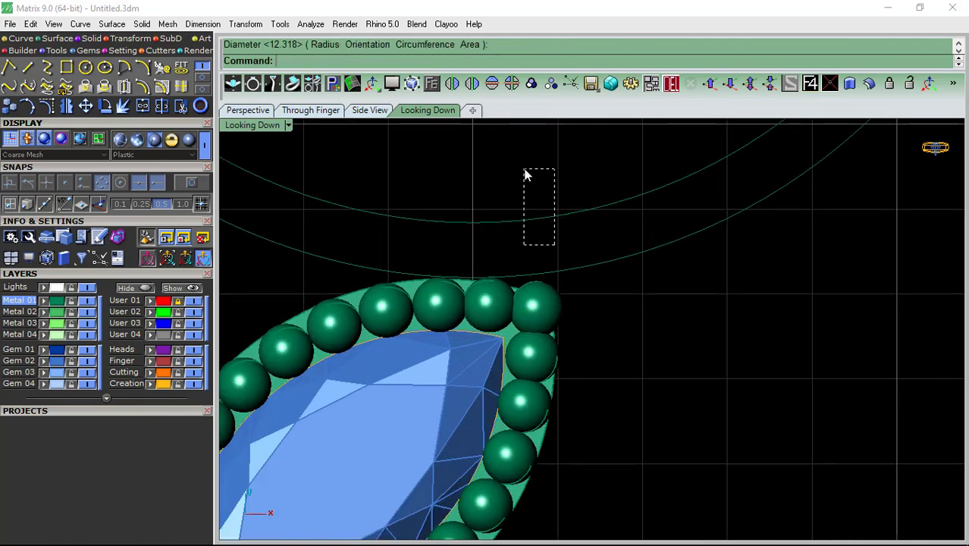
drag(554, 244, 524, 170)
scroll(636, 208, down, 3)
click(674, 84)
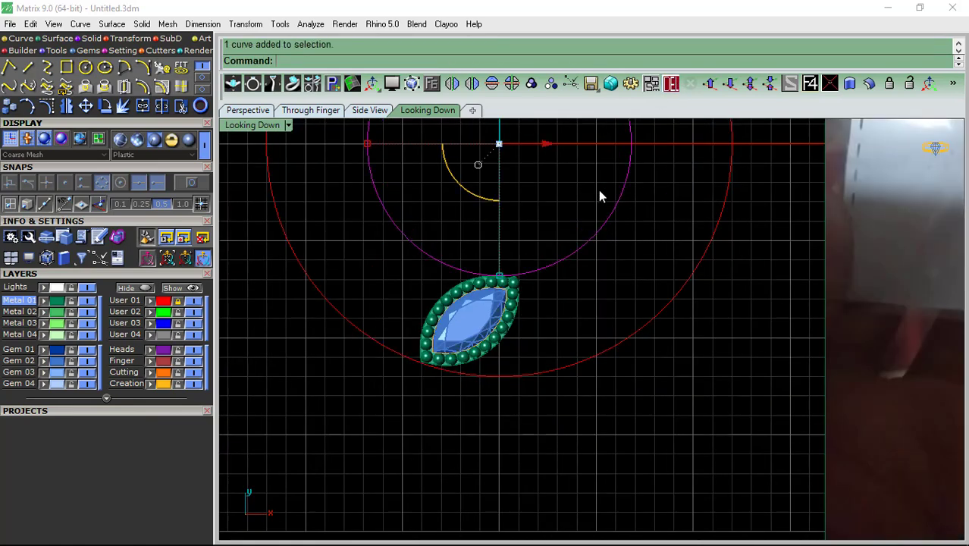
click(146, 89)
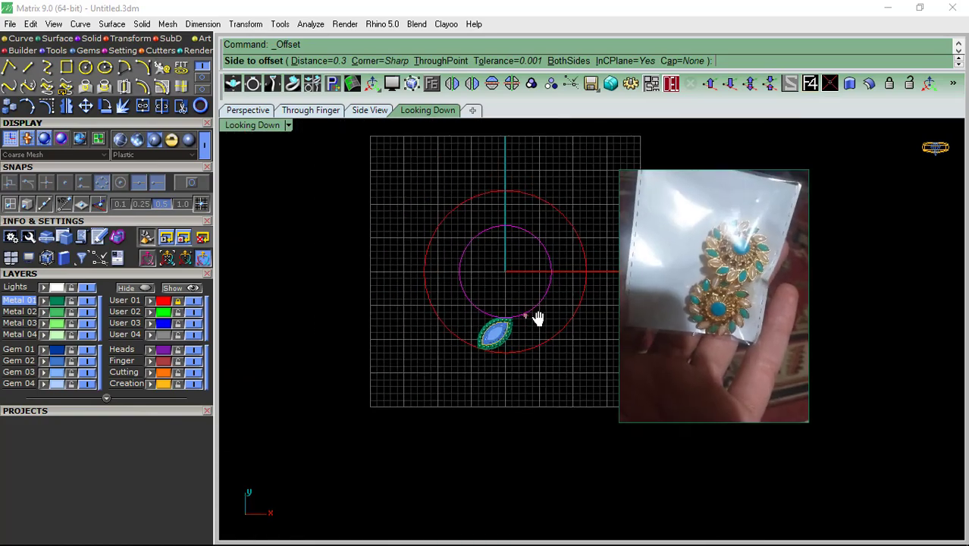
- Offset the circle 0.5 inward, redoing the placement once
scroll(500, 303, up, 3)
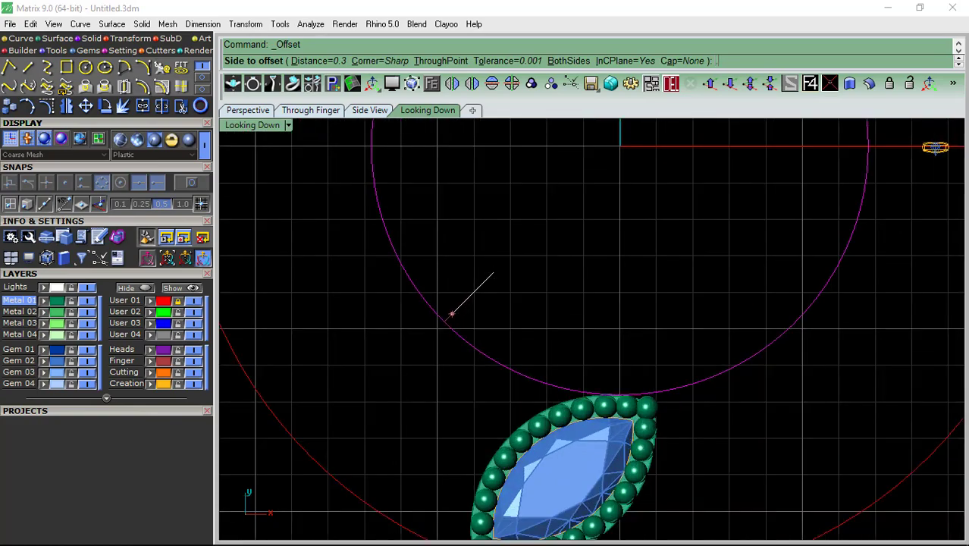
text(.5)
key(Return)
scroll(489, 269, down, 3)
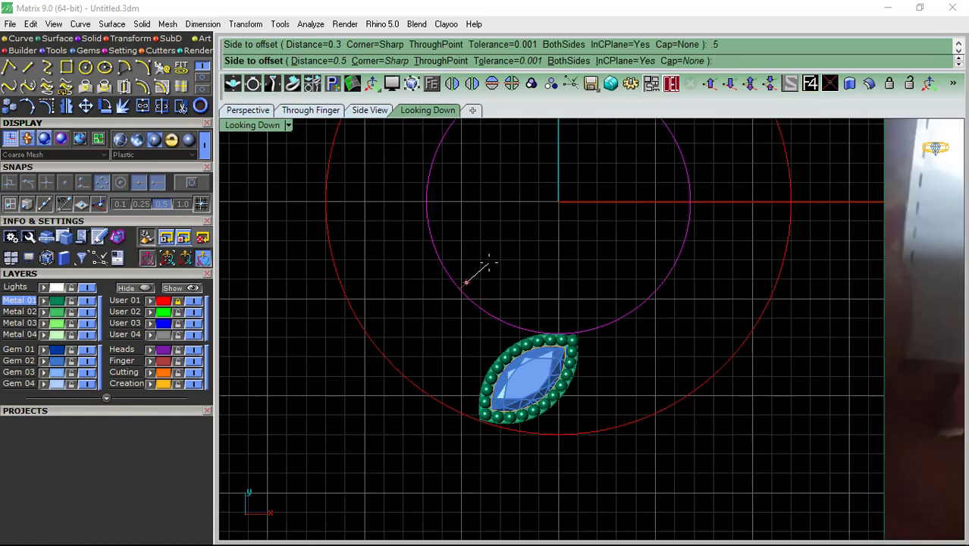
scroll(480, 262, up, 2)
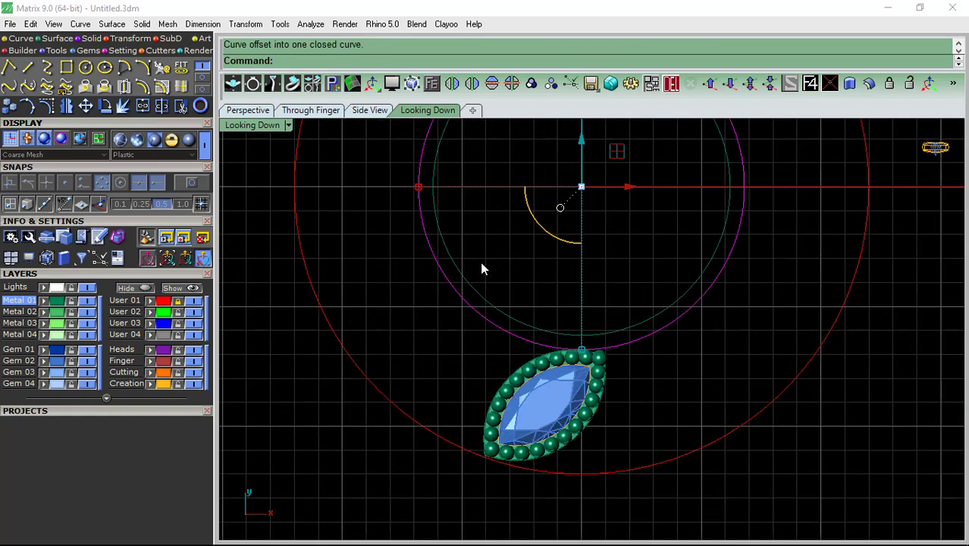
scroll(480, 262, up, 3)
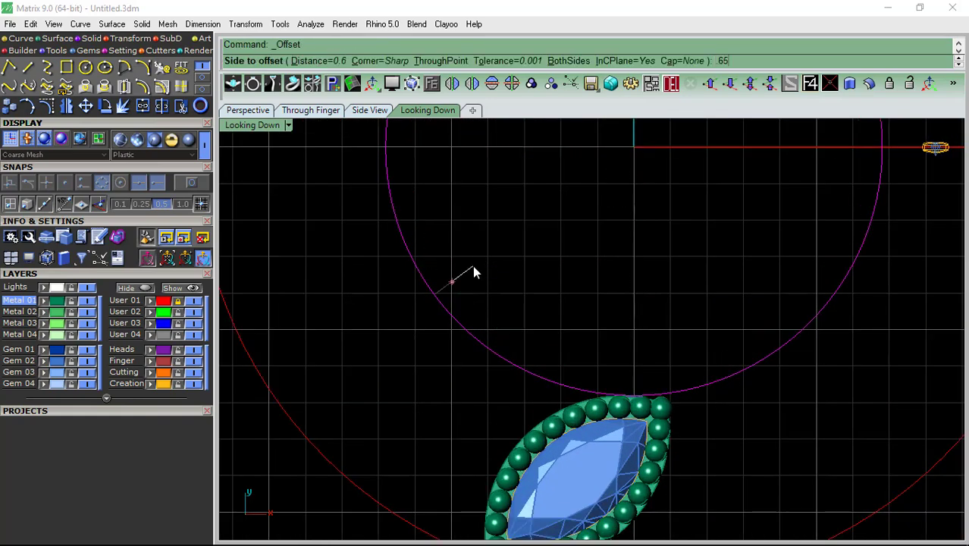
click(473, 267)
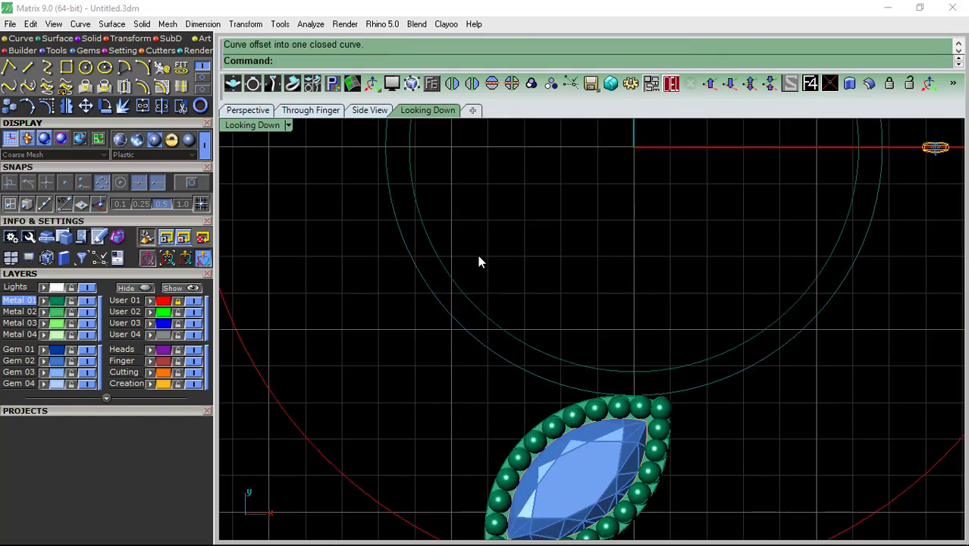
key(ctrl+z)
key(Return)
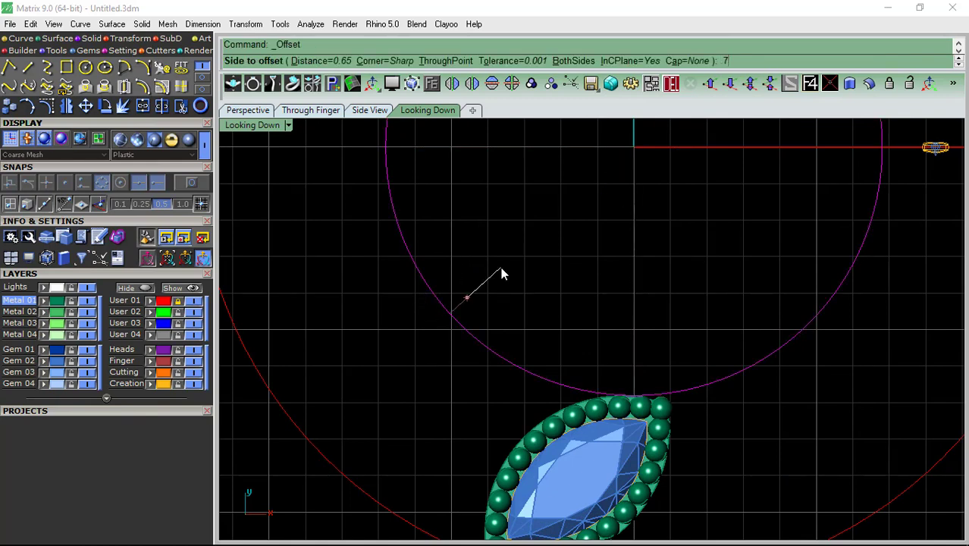
click(501, 267)
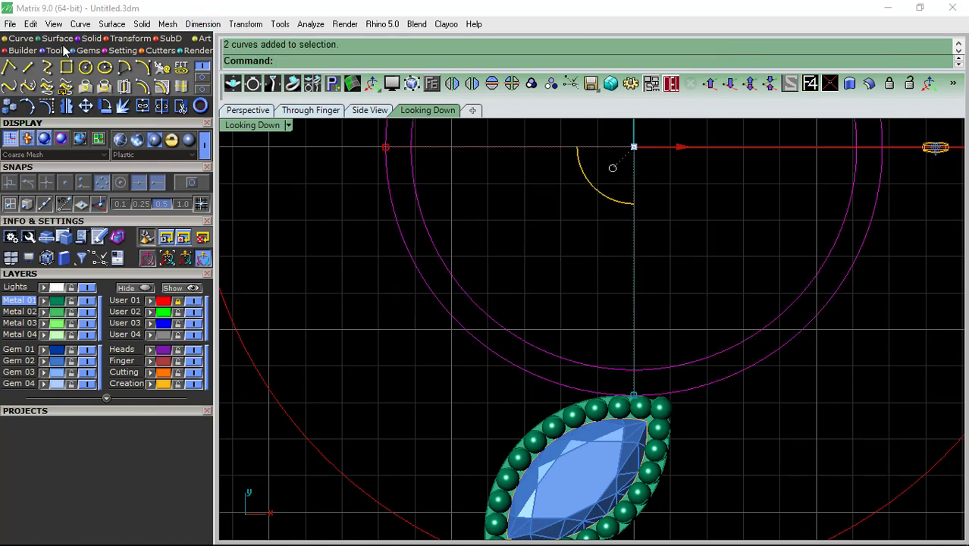
- Patch a surface between the two circles and trim out the inner disc
click(58, 50)
click(28, 87)
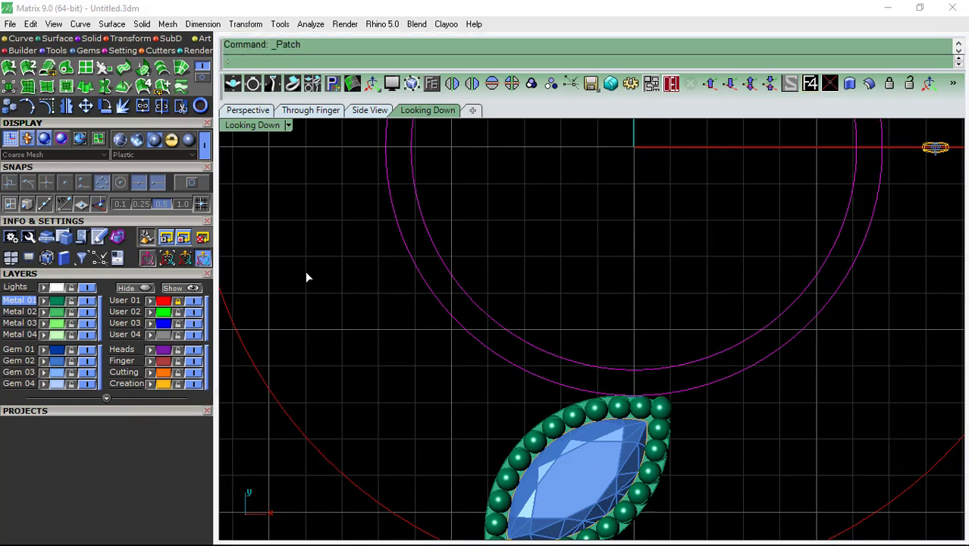
click(184, 110)
- Finish trimming to a flat ring, delete the leftover arc, and select the ring surface
click(512, 228)
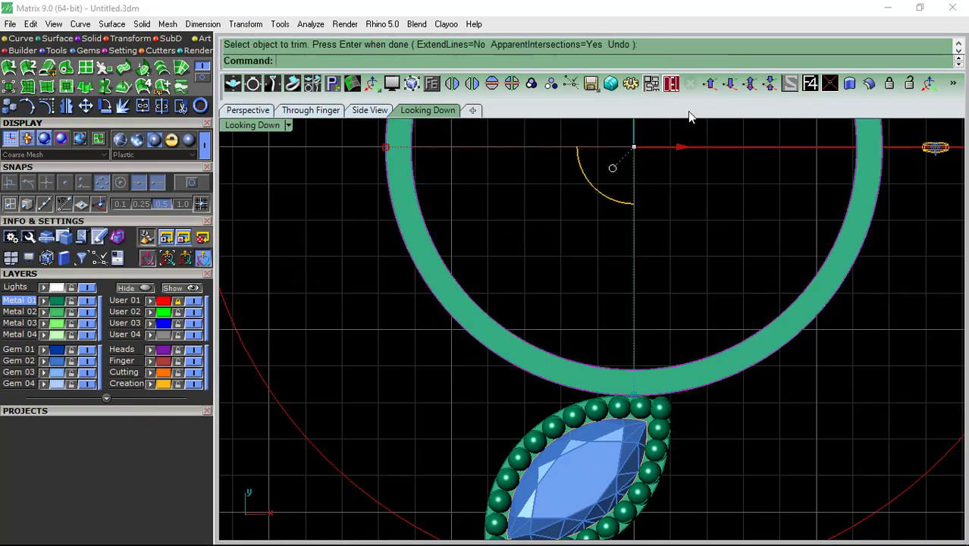
click(672, 84)
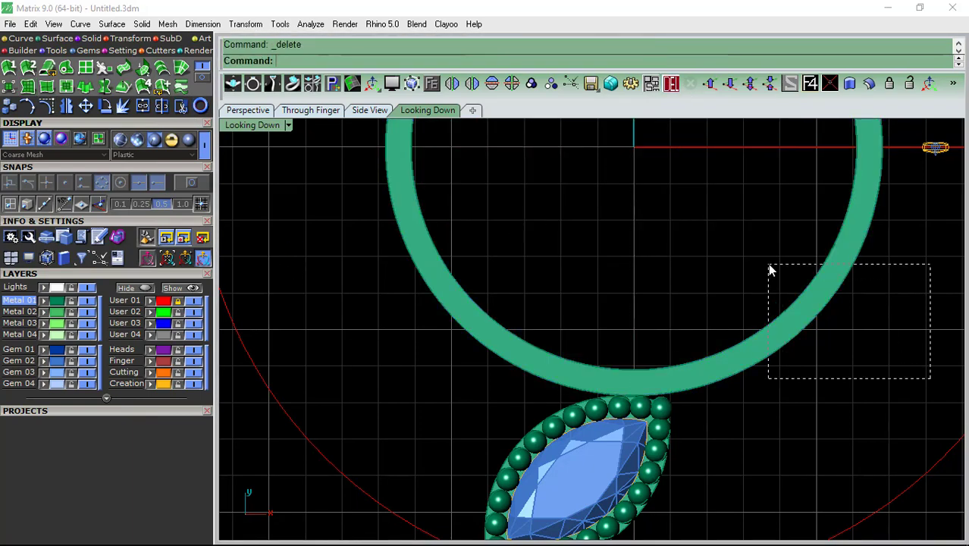
drag(770, 269, 770, 269)
click(264, 112)
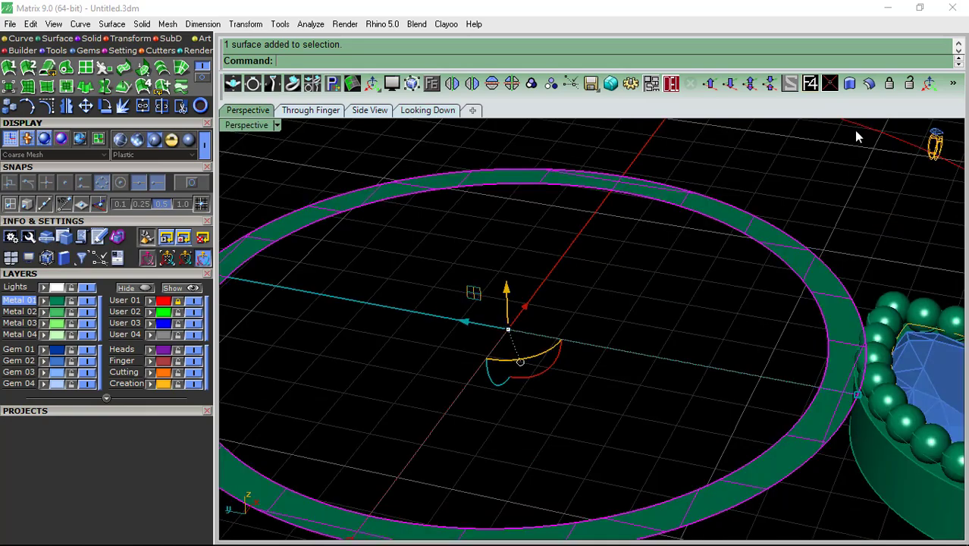
- Thicken the ring surface with OffsetSrf into a 0.8 solid band, redoing a too-thick attempt
click(870, 83)
scroll(716, 197, down, 3)
scroll(763, 238, up, 3)
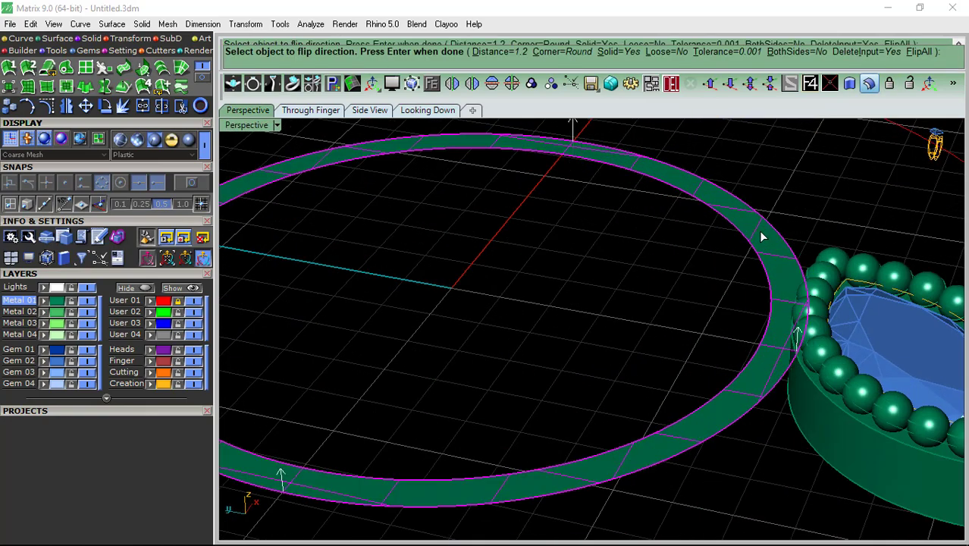
text(8)
key(Return)
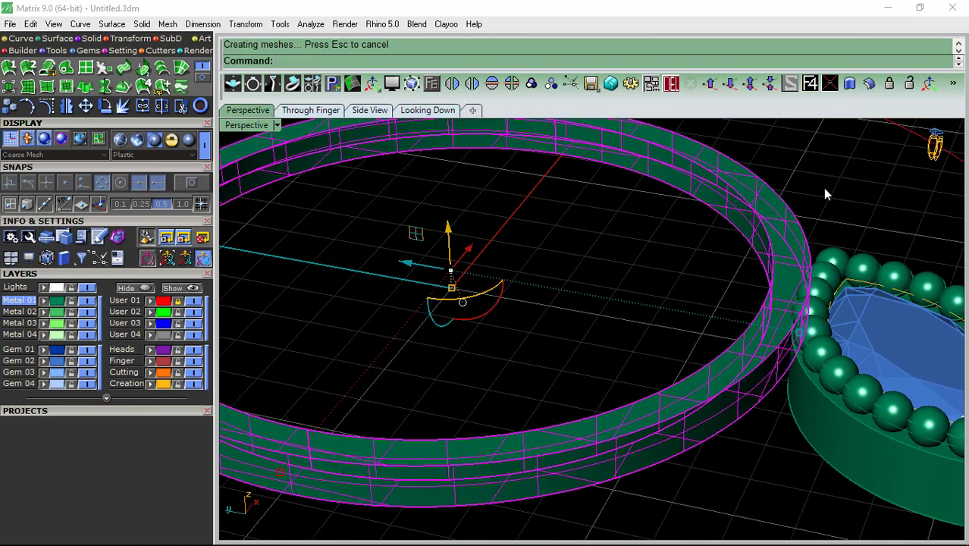
key(ctrl+z)
key(Return)
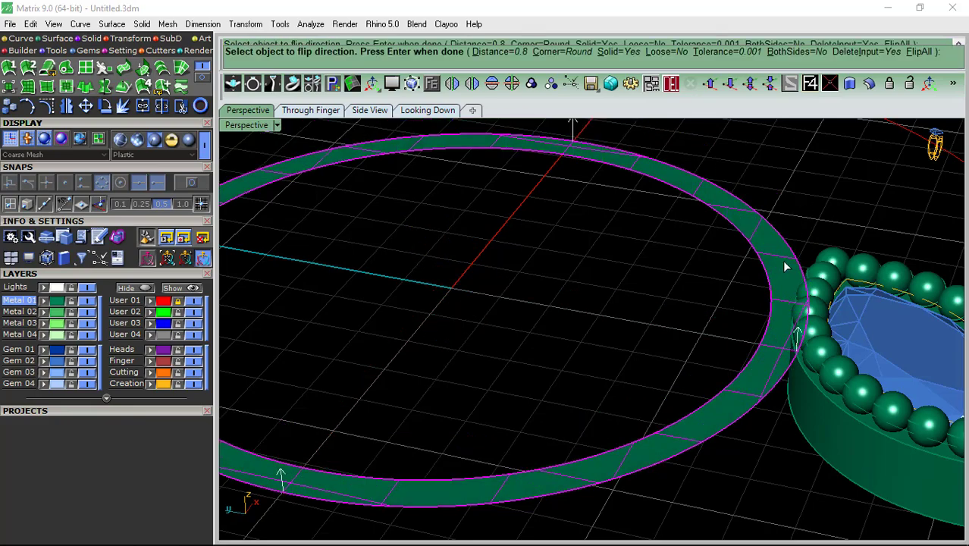
key(Return)
scroll(837, 196, down, 5)
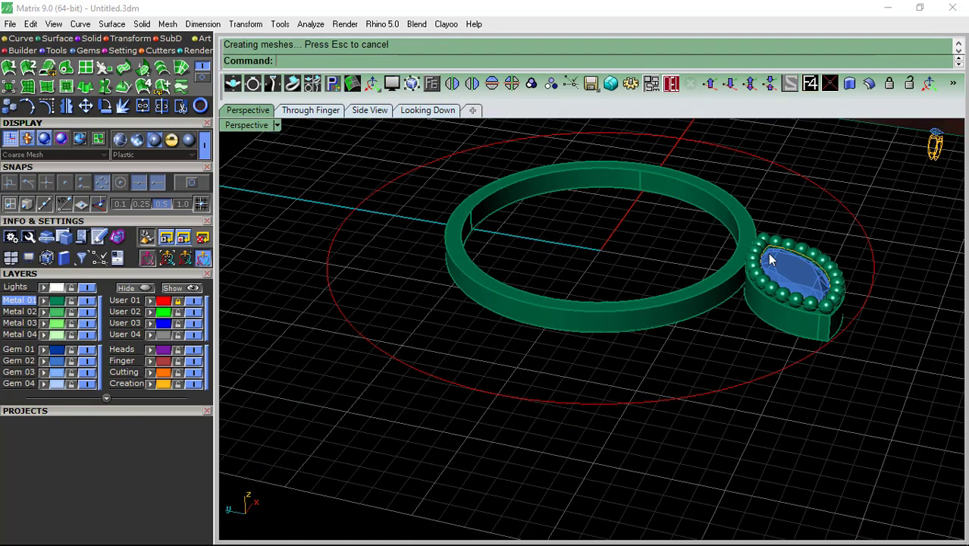
scroll(716, 332, up, 3)
scroll(717, 332, up, 3)
- Lift the solid band upward off the grid with the gumball
click(717, 332)
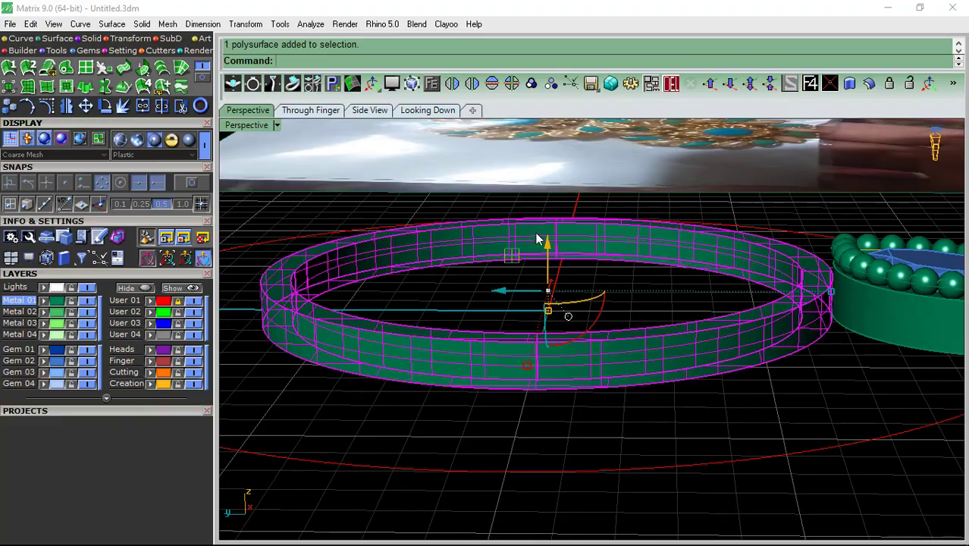
drag(546, 244, 547, 201)
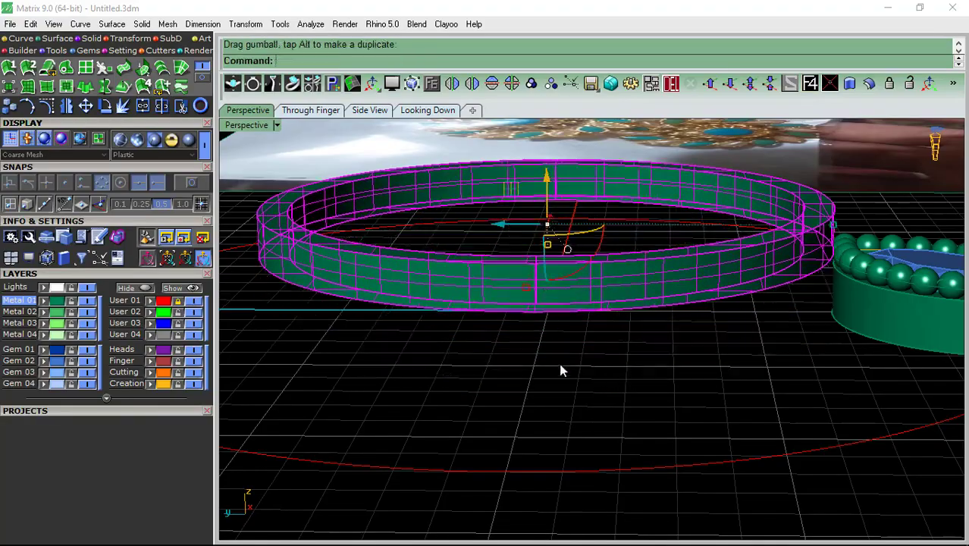
key(Escape)
scroll(871, 302, down, 4)
mouse_move(871, 302)
right_down()
mouse_move(639, 383)
mouse_move(596, 385)
mouse_move(645, 310)
right_up()
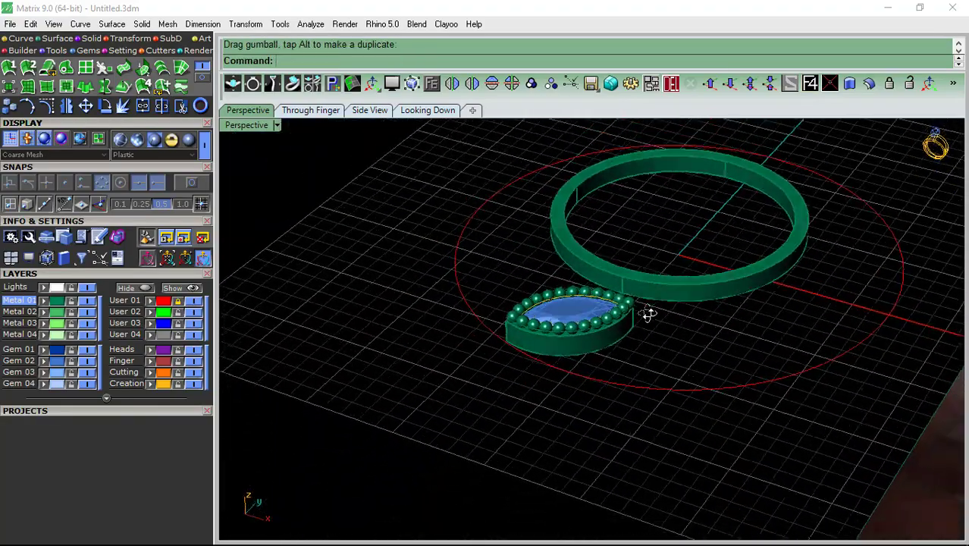
scroll(590, 310, up, 5)
- Select the marquise gem head, turn on an extra snap, and show the Transform palette
click(591, 309)
scroll(602, 275, down, 3)
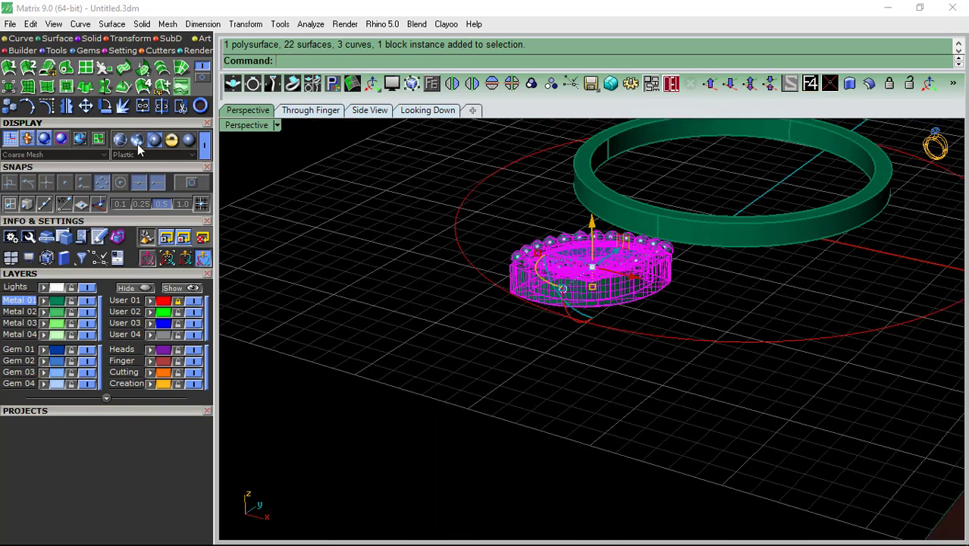
click(191, 183)
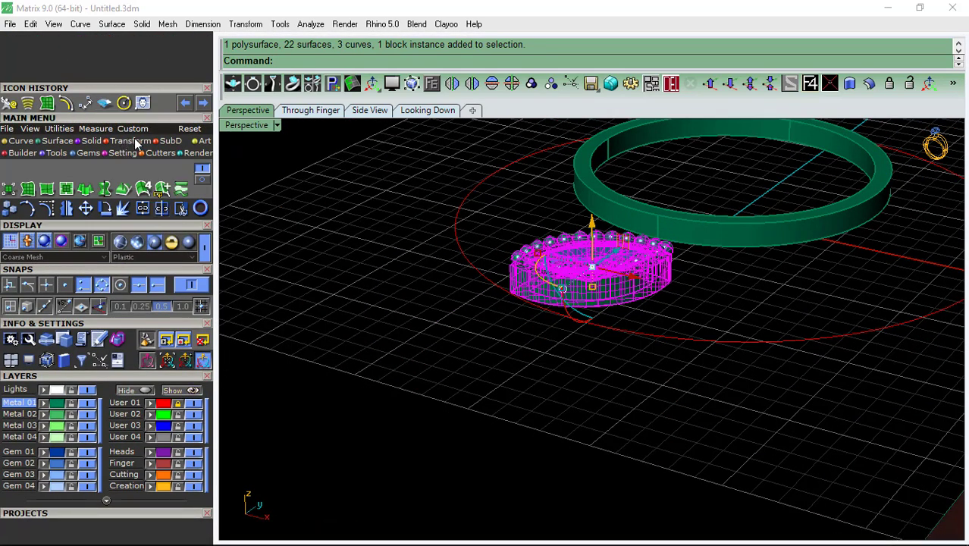
click(164, 153)
- Rotate the marquise head in 3-D about its lower edge so it tilts against the band
click(126, 172)
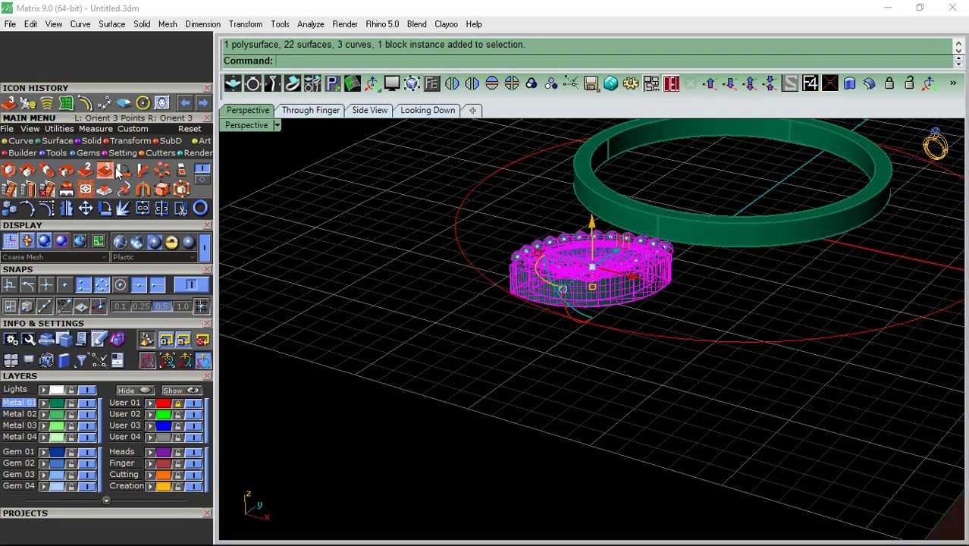
scroll(581, 371, up, 3)
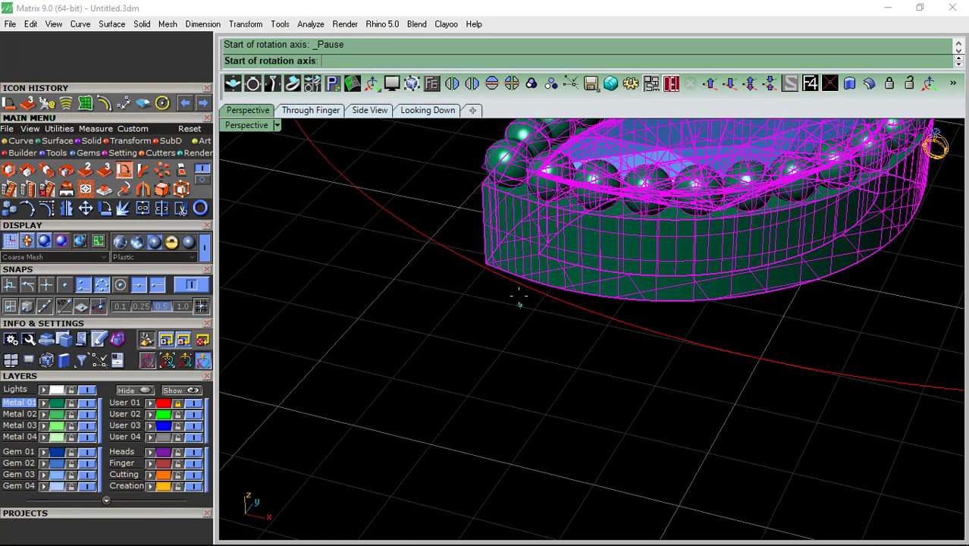
scroll(515, 297, up, 3)
click(523, 261)
click(493, 187)
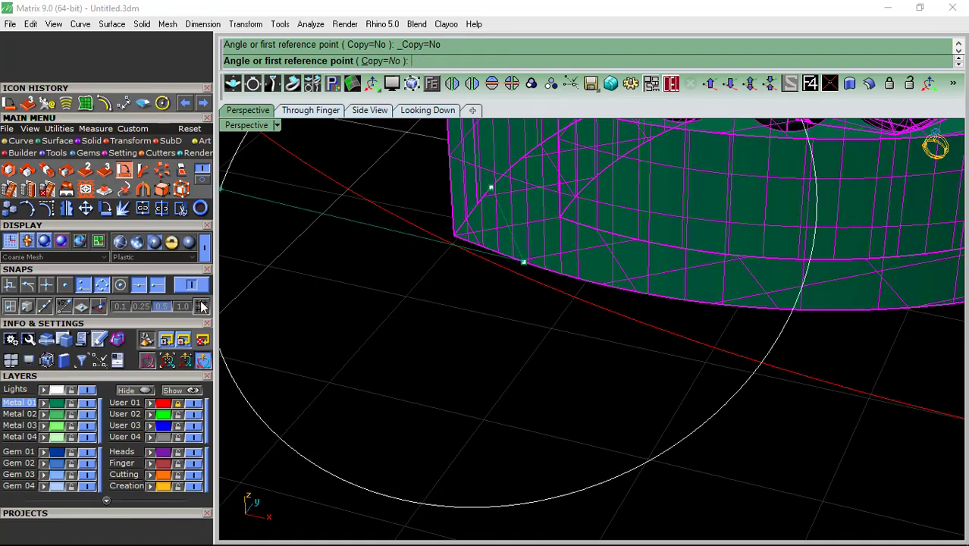
scroll(374, 329, down, 5)
right_drag(375, 329, 649, 279)
click(657, 285)
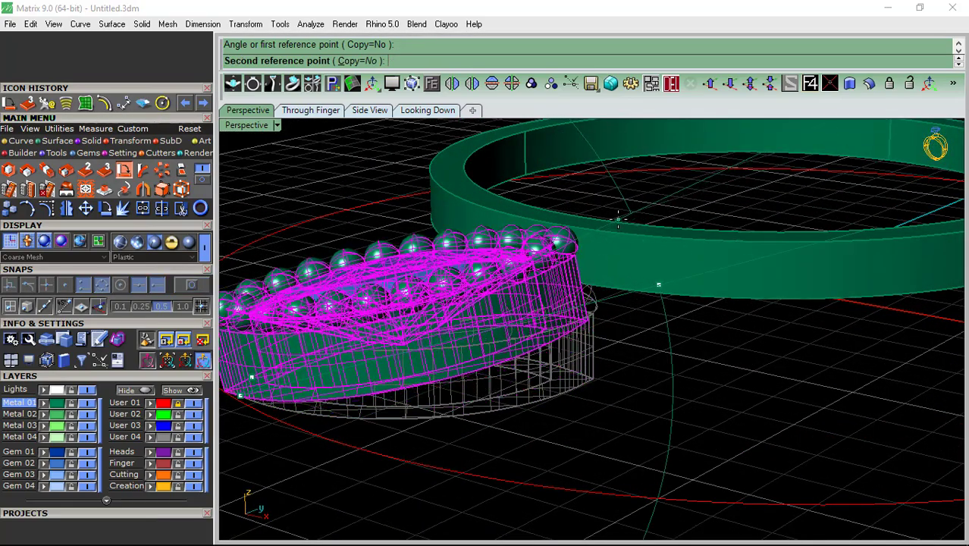
click(634, 312)
scroll(634, 313, down, 3)
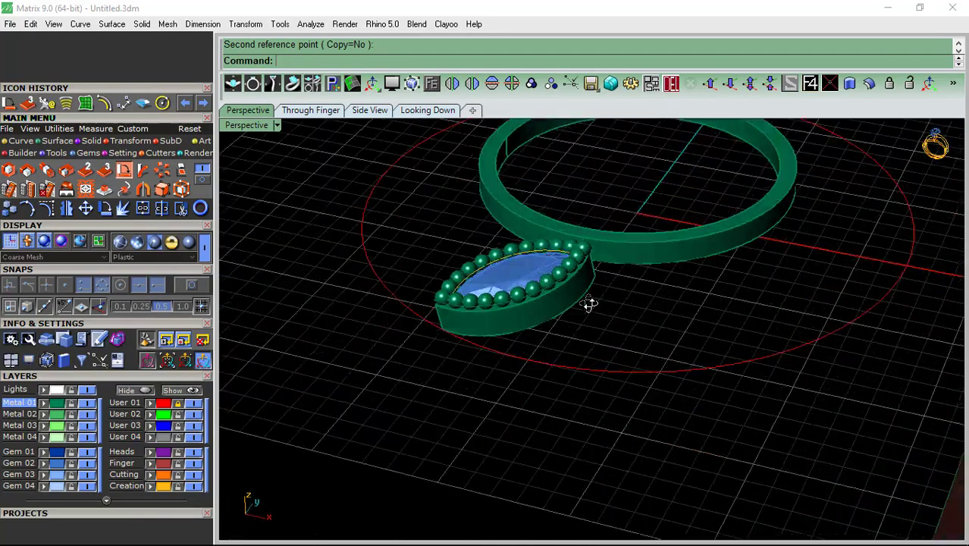
mouse_move(588, 303)
right_down()
mouse_move(711, 264)
mouse_move(768, 227)
mouse_move(786, 234)
mouse_move(557, 289)
mouse_move(486, 258)
right_up()
- Slide the band down in the top view until its outer edge touches the marquise head
click(486, 258)
drag(406, 226, 409, 250)
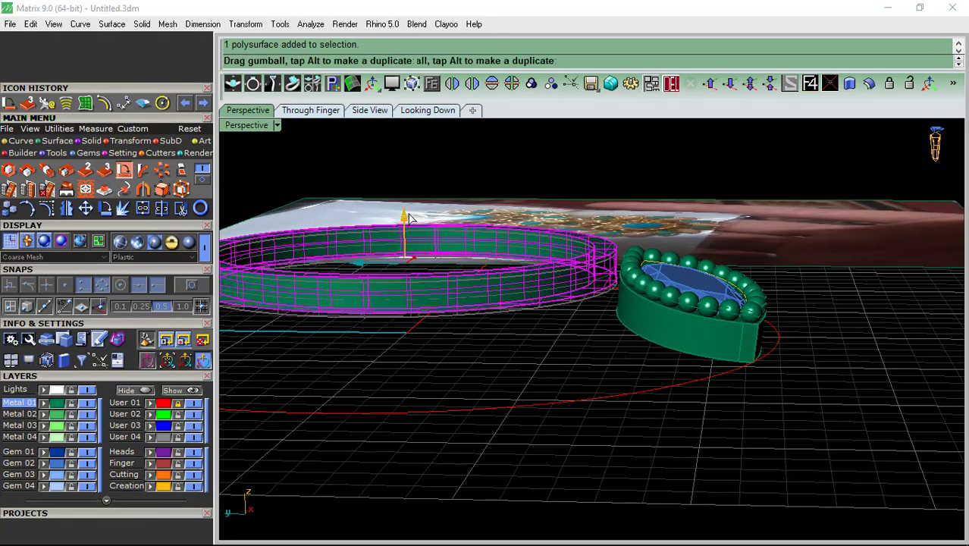
click(428, 111)
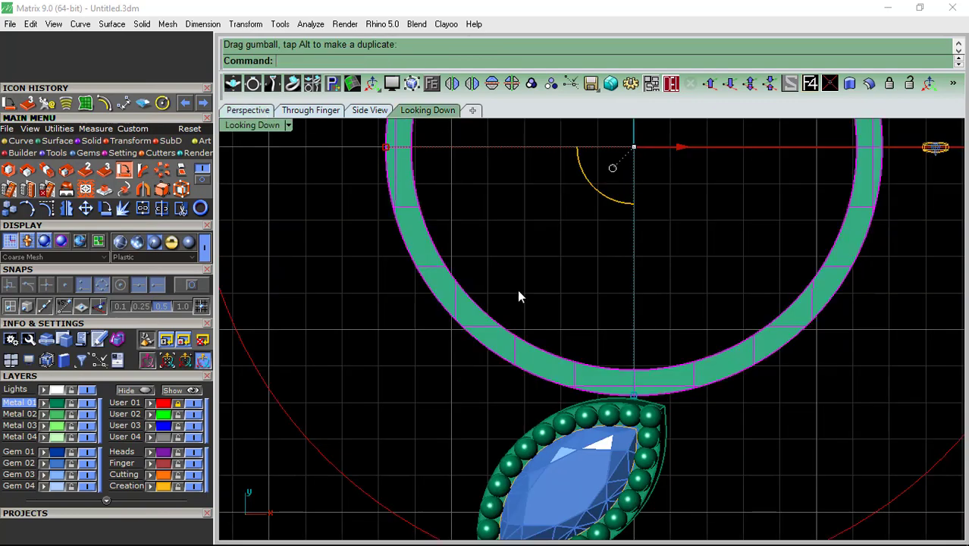
scroll(597, 367, up, 5)
drag(616, 365, 602, 369)
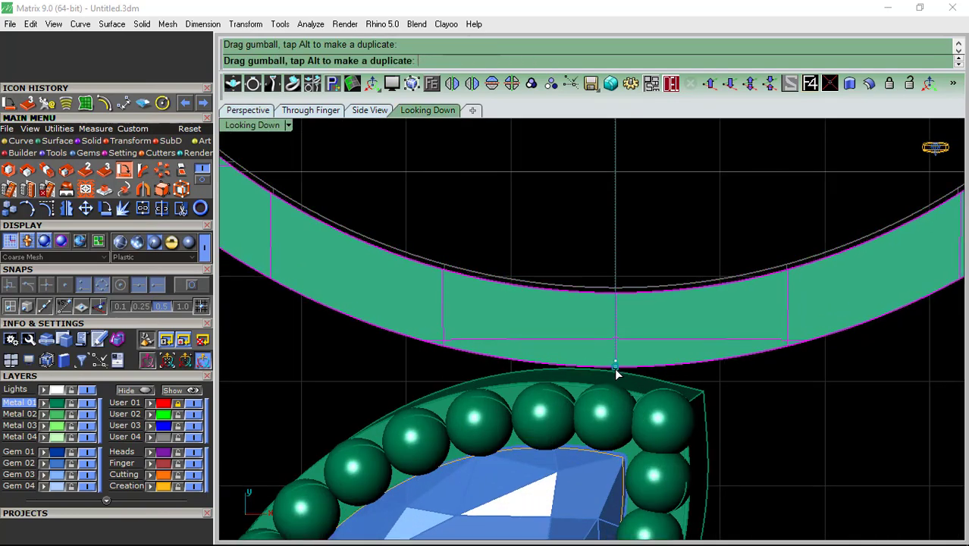
scroll(603, 370, up, 3)
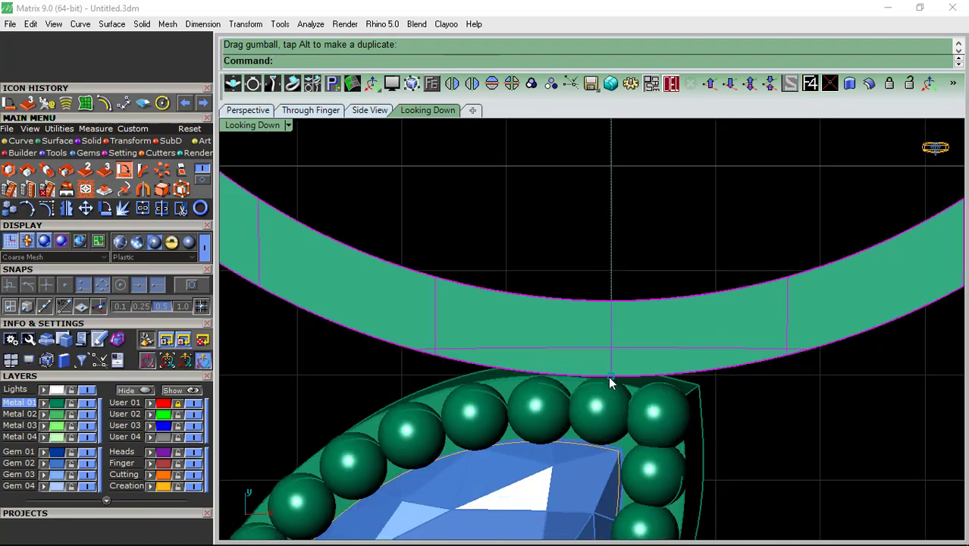
drag(613, 373, 615, 369)
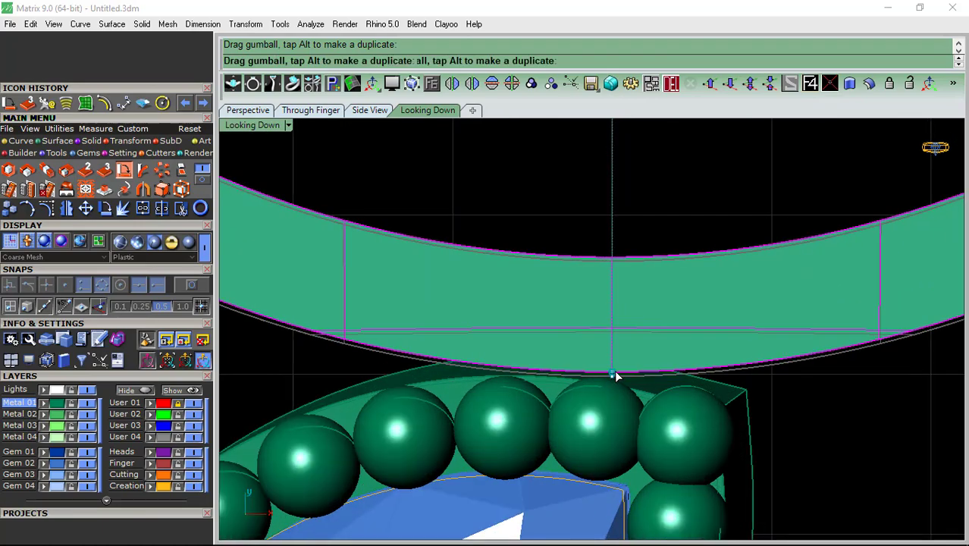
- Check in perspective that the band meets the head, then return to the top view
click(250, 110)
click(407, 387)
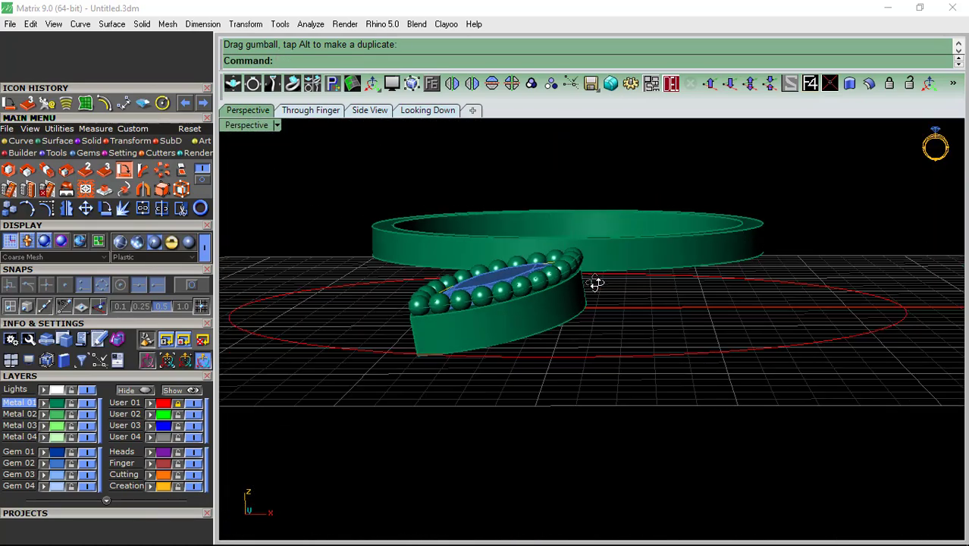
mouse_move(407, 386)
right_down()
mouse_move(729, 297)
mouse_move(530, 255)
mouse_move(504, 125)
right_up()
click(553, 348)
click(754, 316)
click(428, 110)
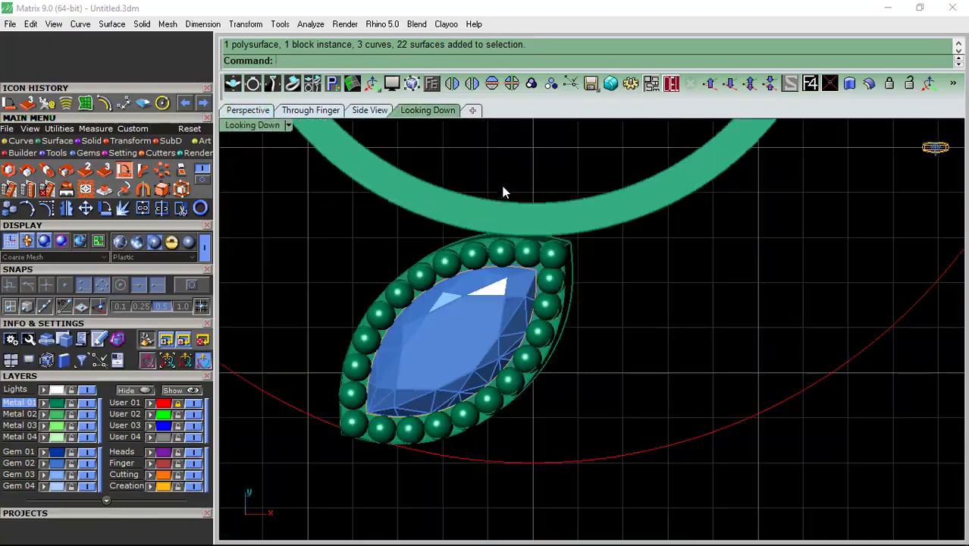
scroll(487, 346, down, 3)
scroll(488, 346, down, 2)
- Start a 360° circular array of the marquise head around the band, initially with 10 items
click(479, 345)
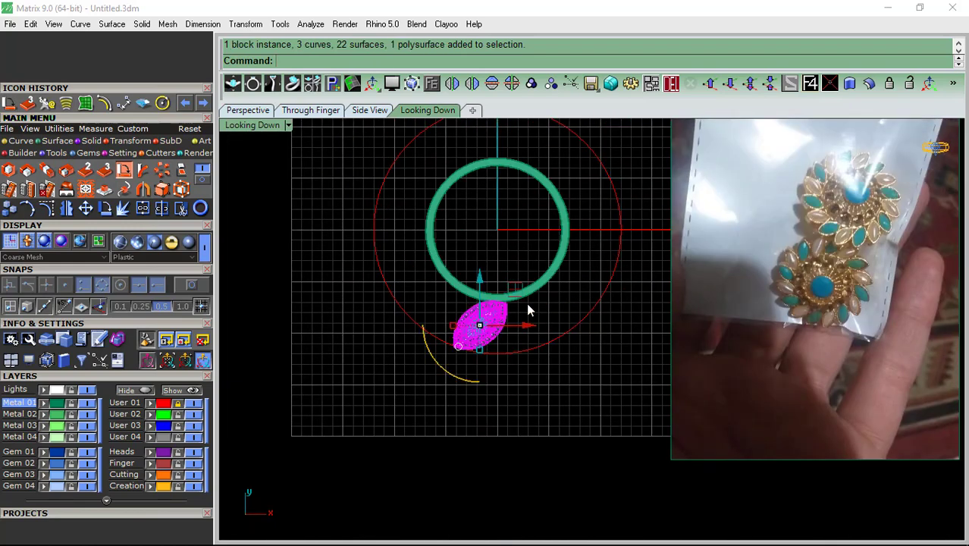
click(175, 176)
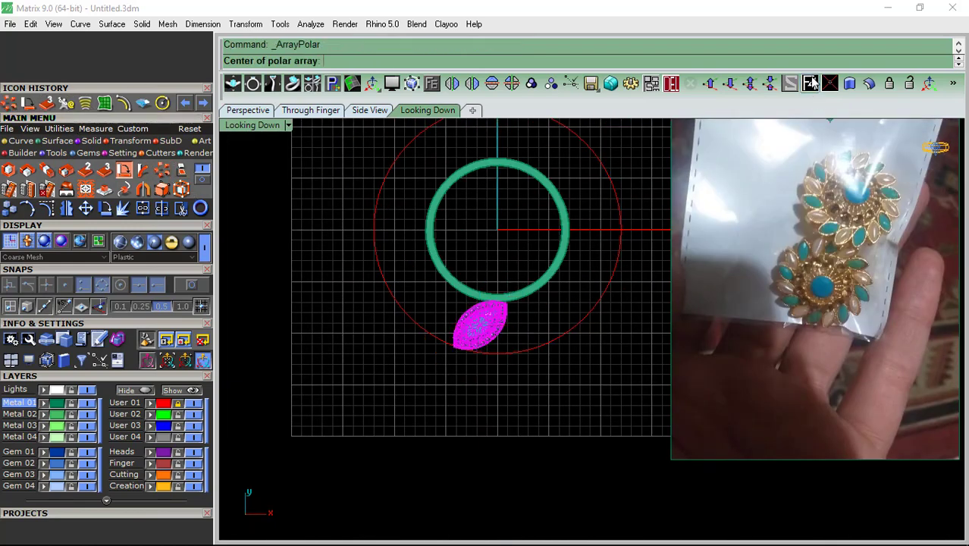
text(1)
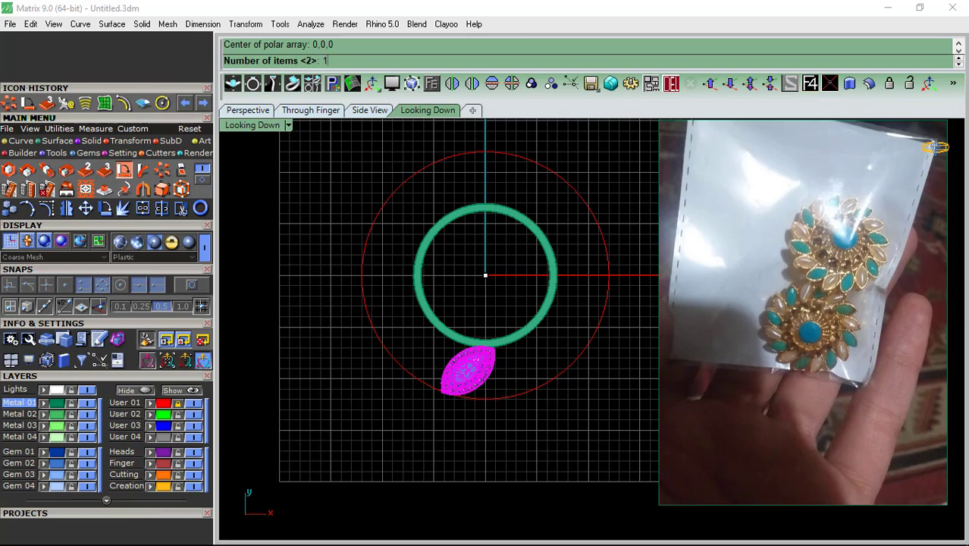
text(0)
key(Return)
key(Return)
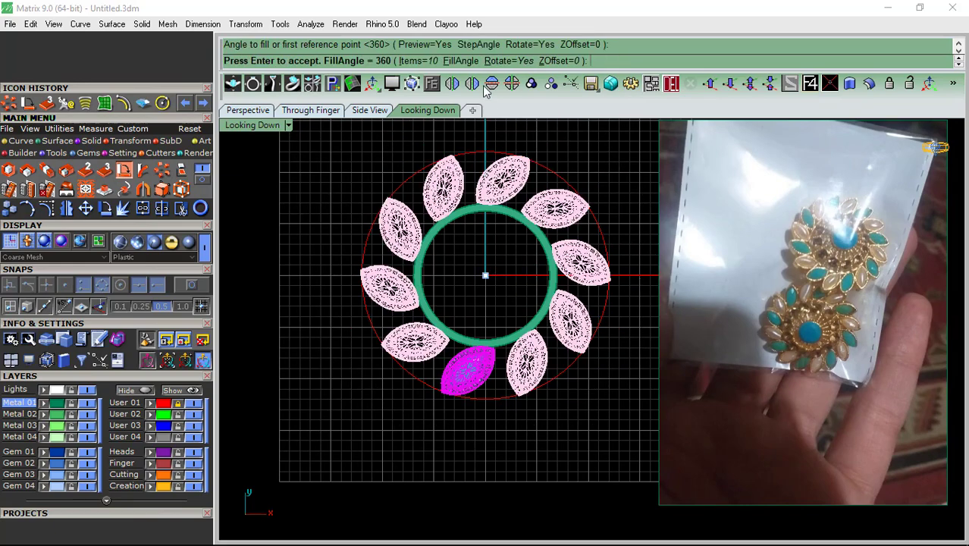
click(426, 62)
text(12)
key(Return)
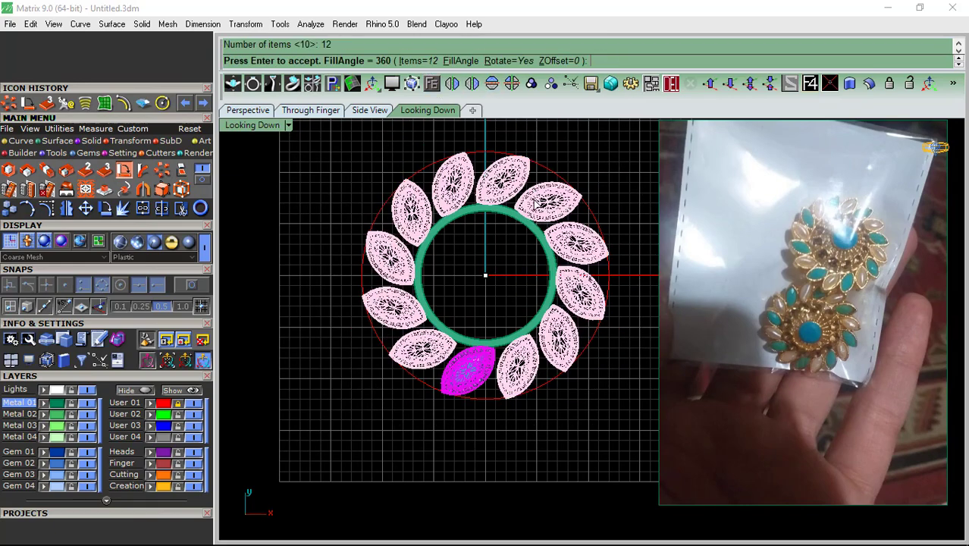
- Change the array to 14 bezels, accept it, and frame the whole ring
scroll(488, 382, up, 3)
scroll(502, 314, down, 1)
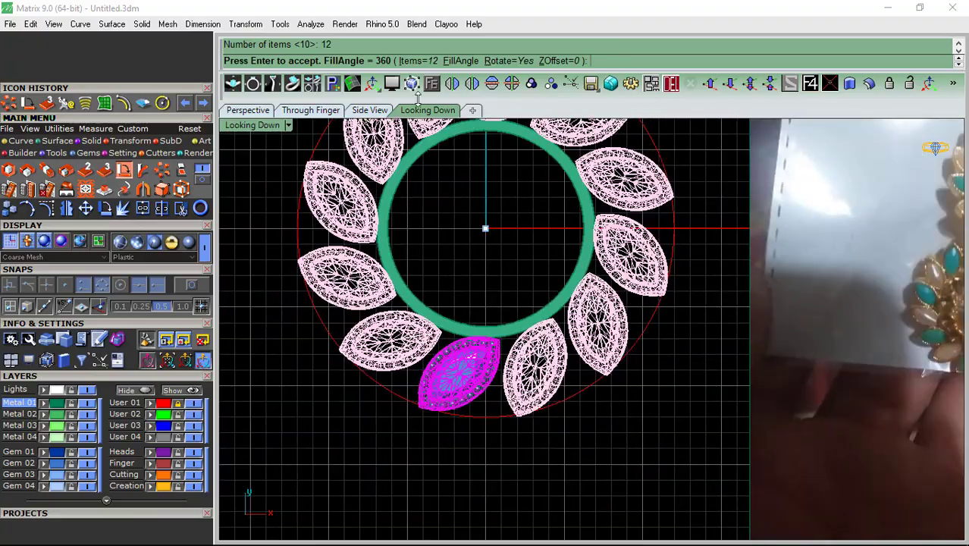
click(417, 66)
key(Return)
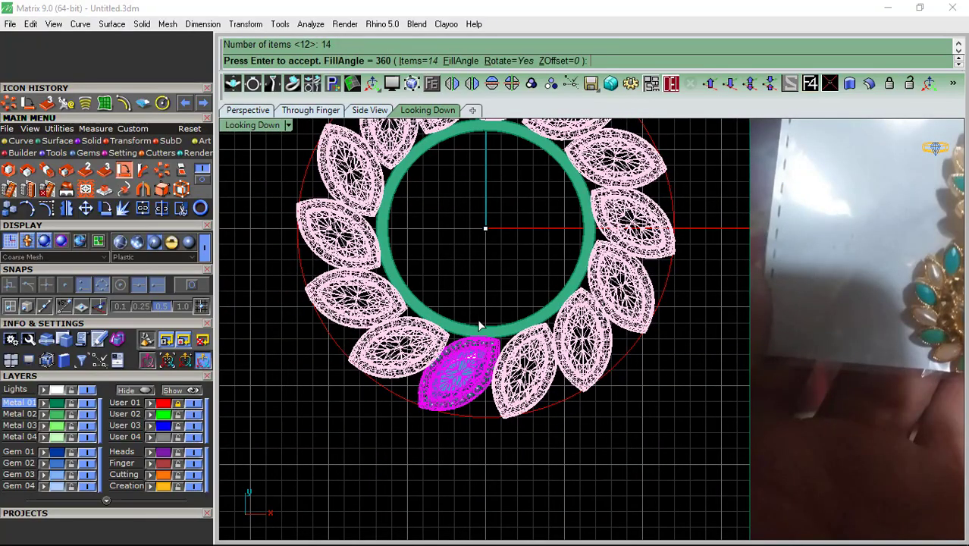
scroll(501, 336, up, 1)
scroll(501, 336, up, 1)
scroll(502, 336, up, 2)
scroll(501, 336, down, 5)
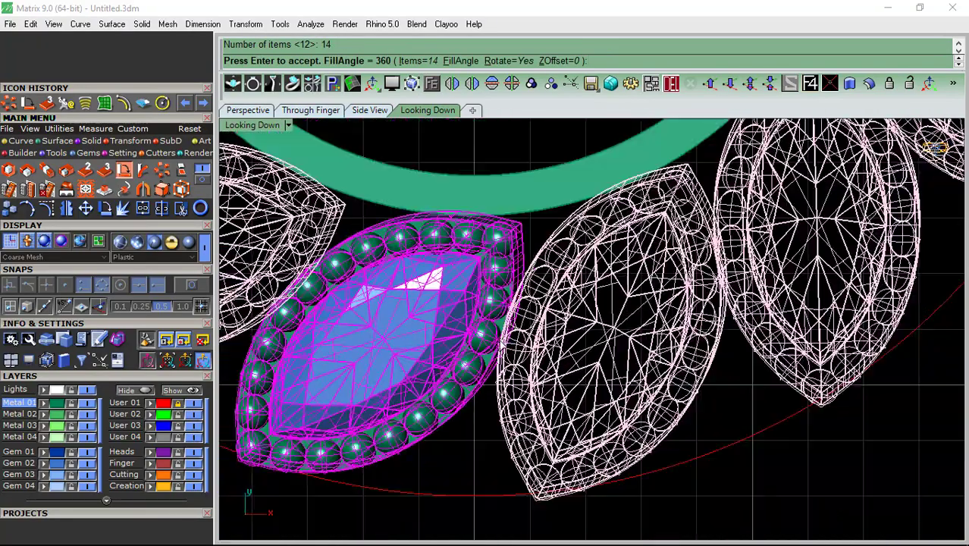
scroll(476, 411, down, 2)
key(Return)
scroll(477, 414, up, 2)
scroll(536, 351, down, 3)
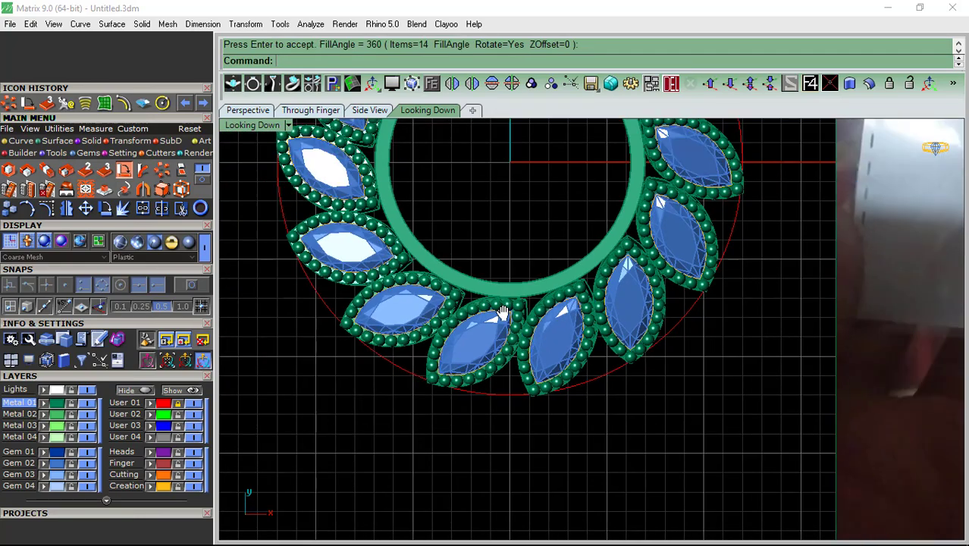
scroll(508, 334, down, 2)
scroll(508, 335, down, 1)
mouse_move(530, 329)
right_down()
mouse_move(506, 332)
mouse_move(497, 308)
right_up()
right_drag(516, 313, 528, 312)
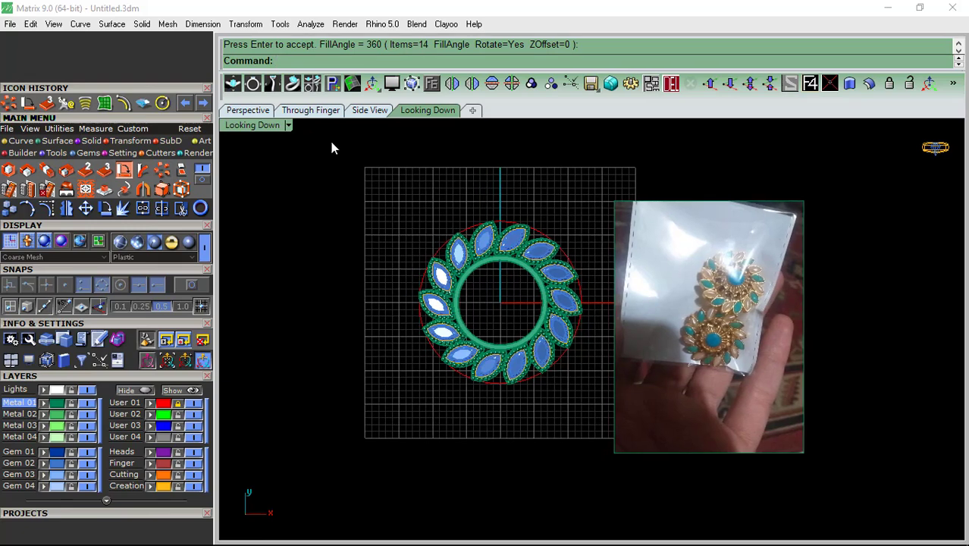
right_drag(370, 216, 369, 191)
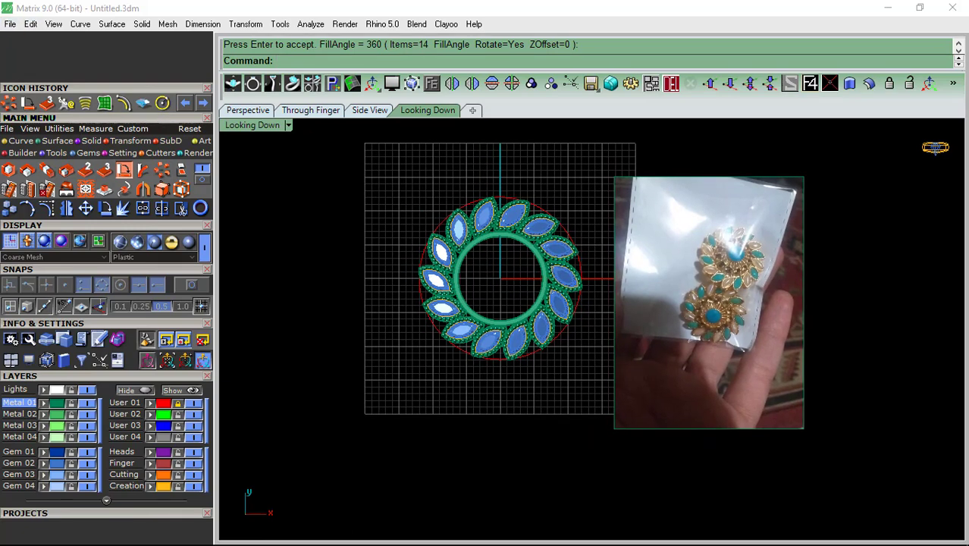
click(331, 533)
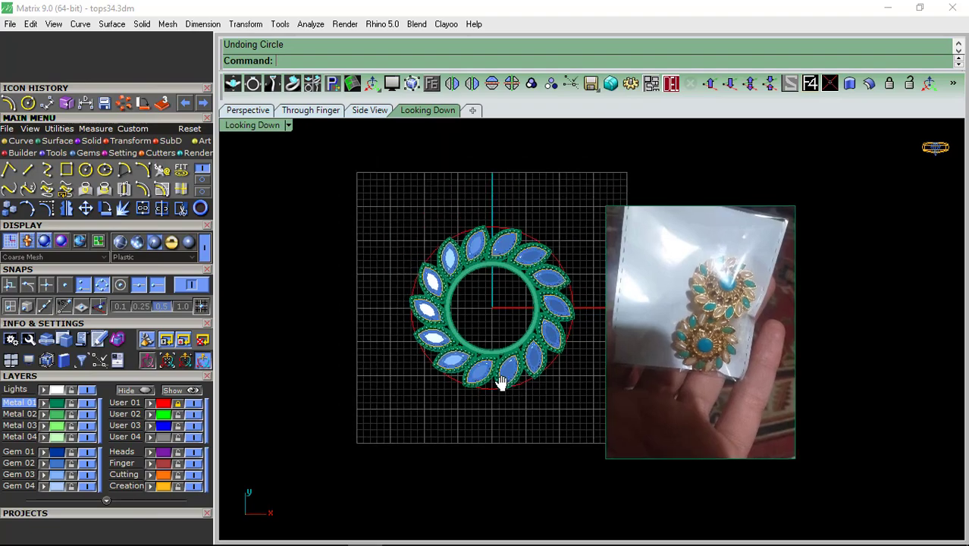
right_drag(501, 383, 512, 390)
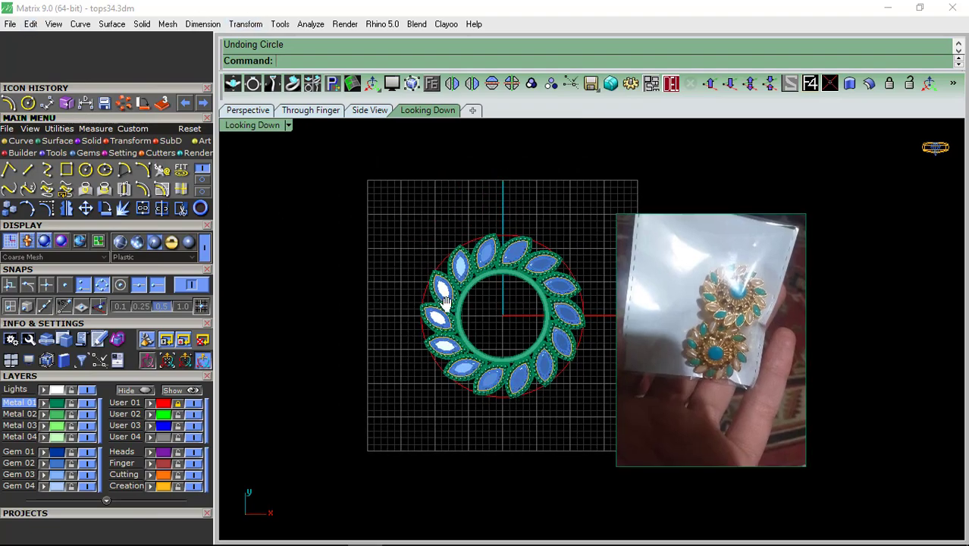
scroll(461, 281, up, 3)
scroll(493, 265, down, 3)
scroll(701, 230, up, 5)
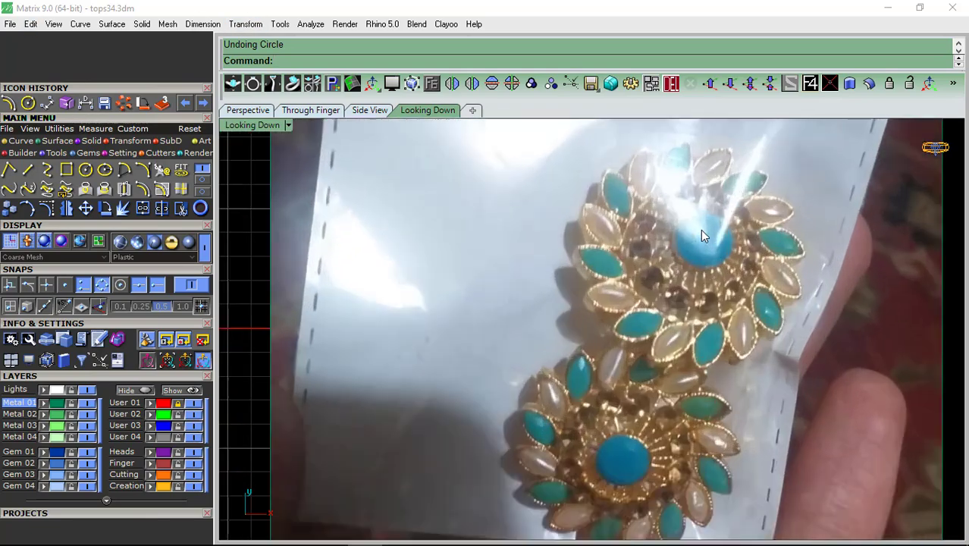
scroll(701, 230, up, 3)
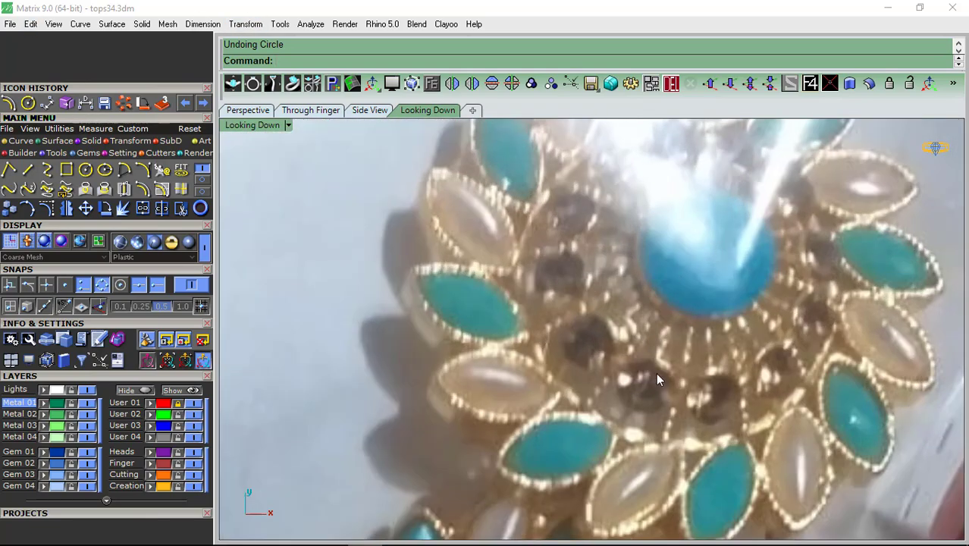
scroll(706, 292, down, 5)
scroll(585, 277, down, 3)
- Draw a diameter 4 circle at the band's centre and select it for offsetting
scroll(521, 334, up, 2)
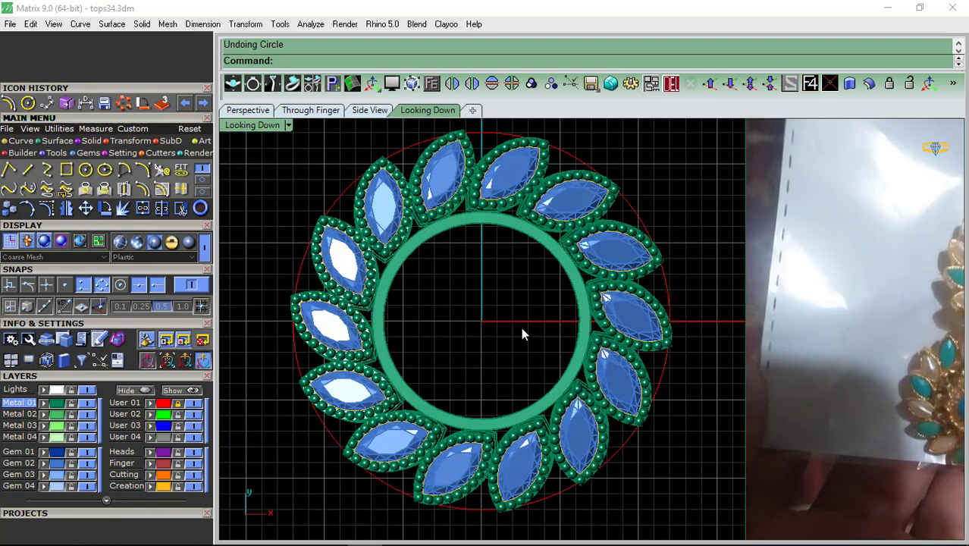
click(27, 103)
click(481, 320)
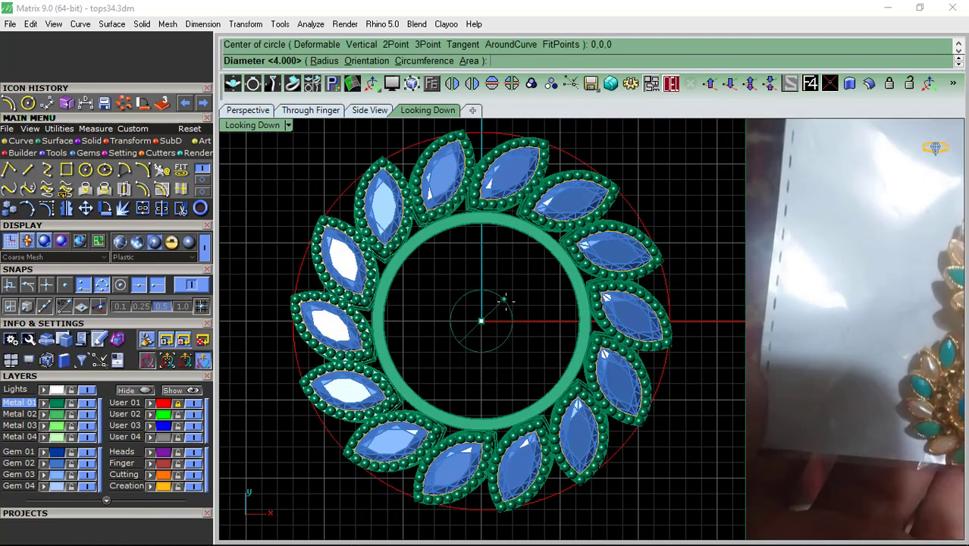
scroll(515, 264, up, 1)
scroll(514, 258, up, 2)
click(513, 259)
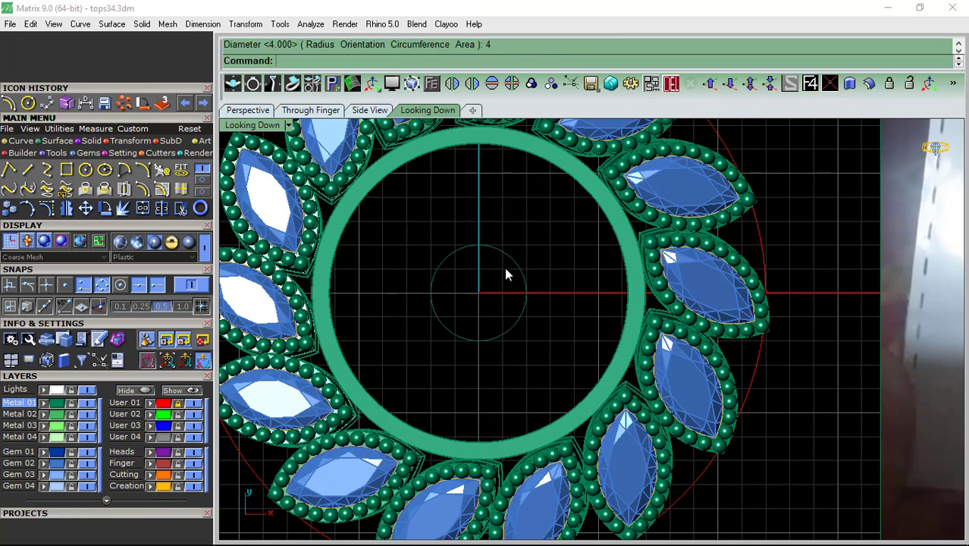
scroll(506, 267, up, 2)
click(509, 256)
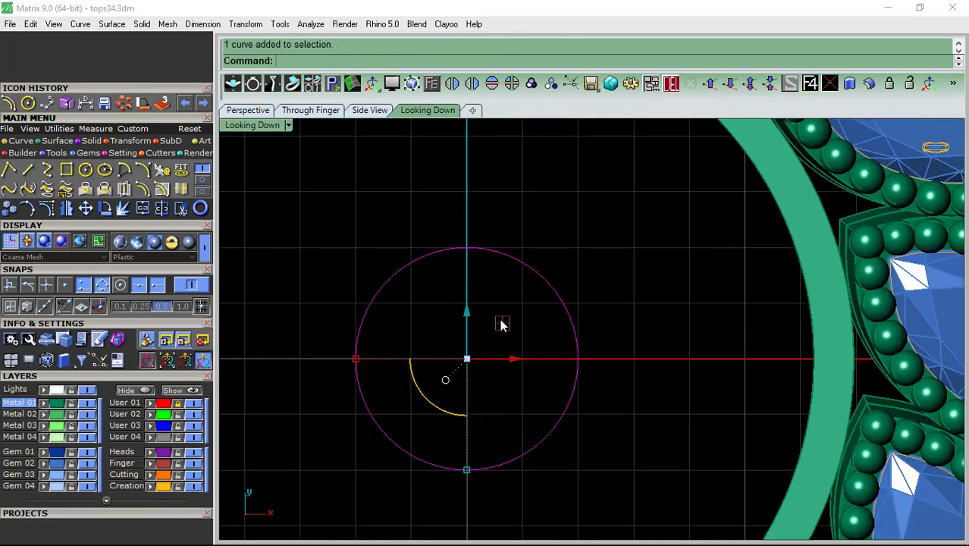
click(11, 105)
scroll(493, 220, up, 1)
- Place the larger offset circle, fill both circles with a planar surface, and trim out the inner disc
click(541, 238)
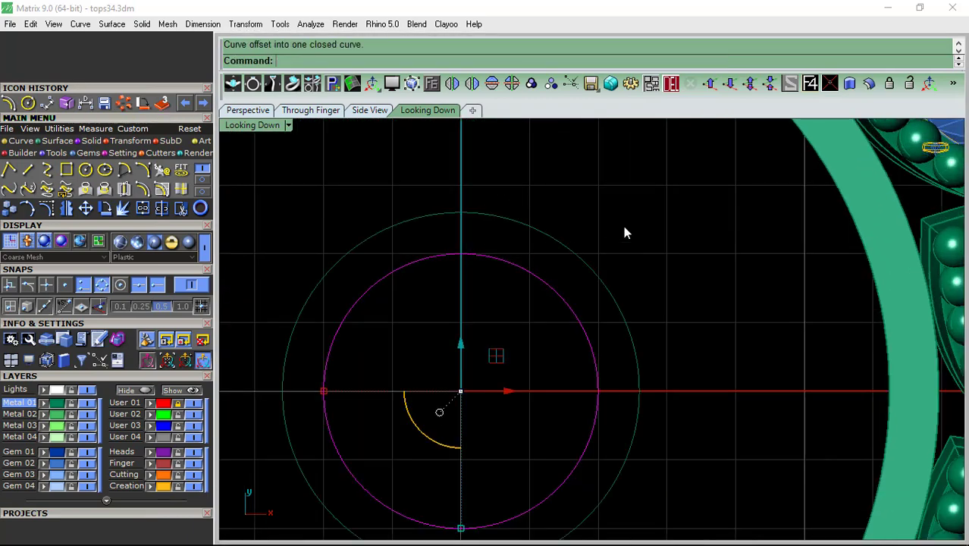
drag(479, 317, 479, 317)
click(57, 146)
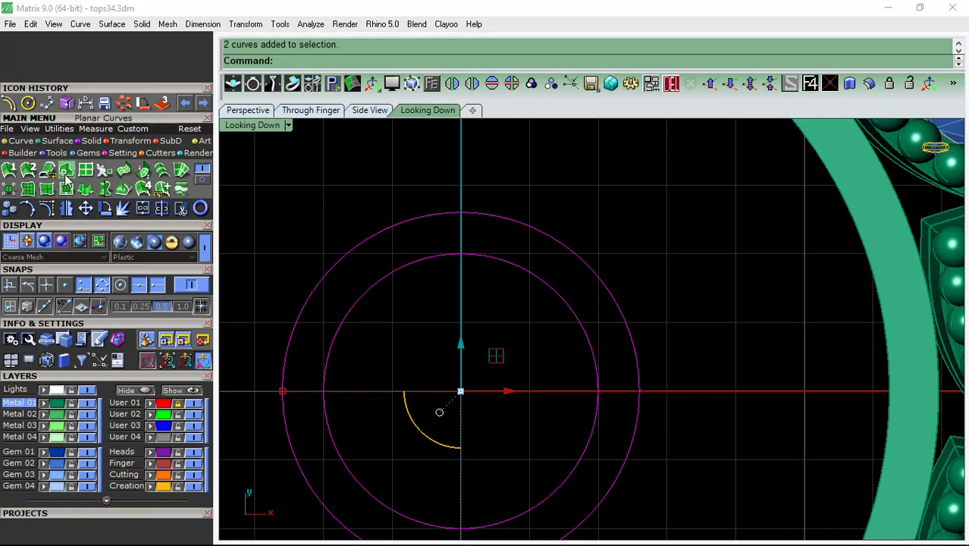
click(33, 193)
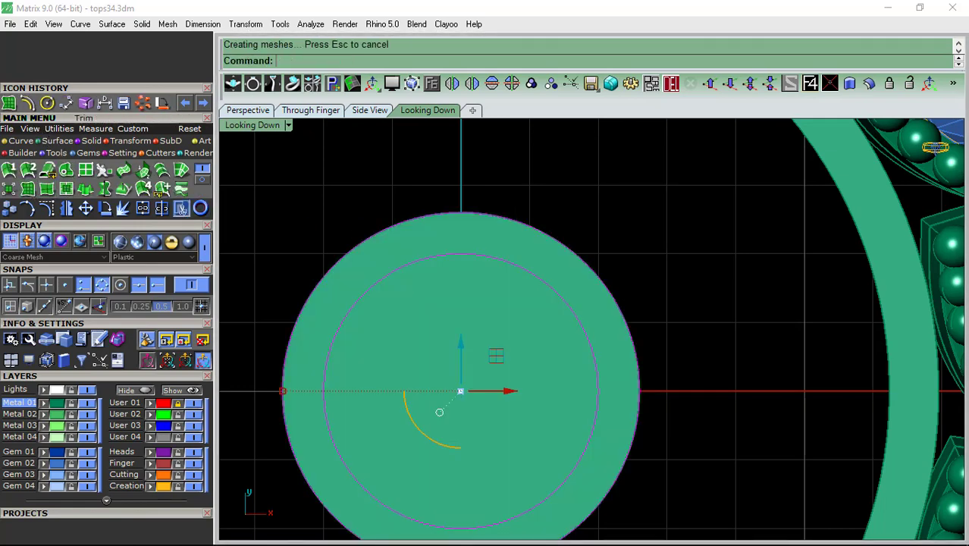
click(181, 209)
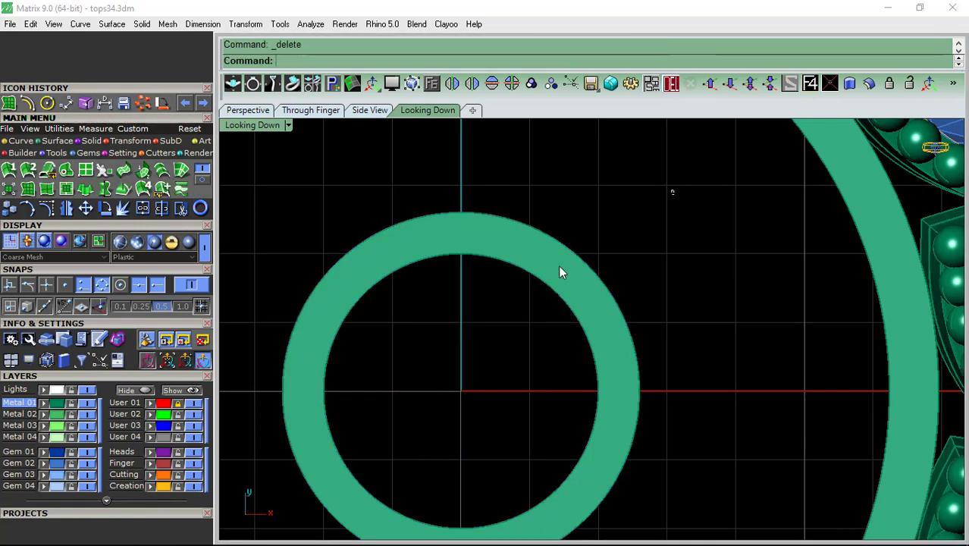
- Thicken the flat ring by 1.6 into a solid collar tube
click(560, 270)
key(ctrl+Tab)
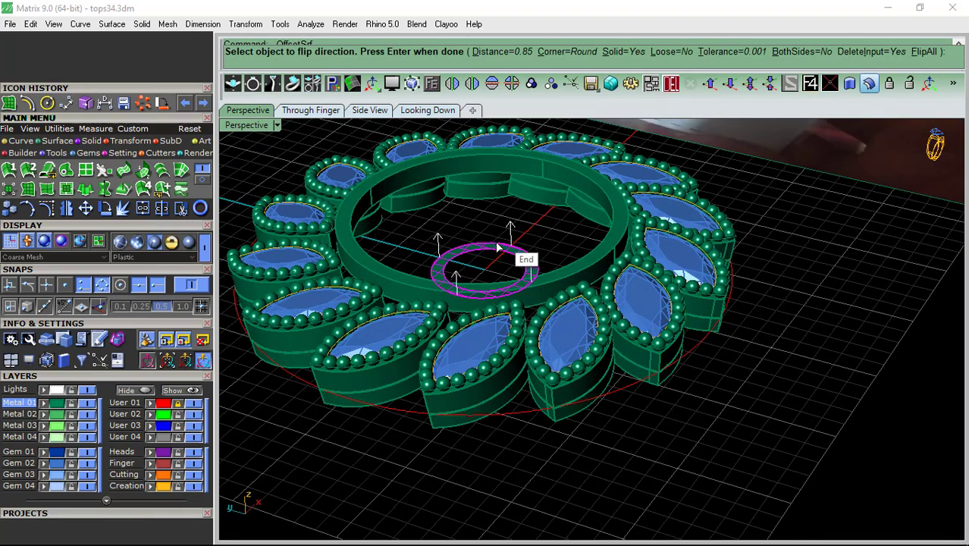
scroll(497, 247, up, 4)
text(1.6)
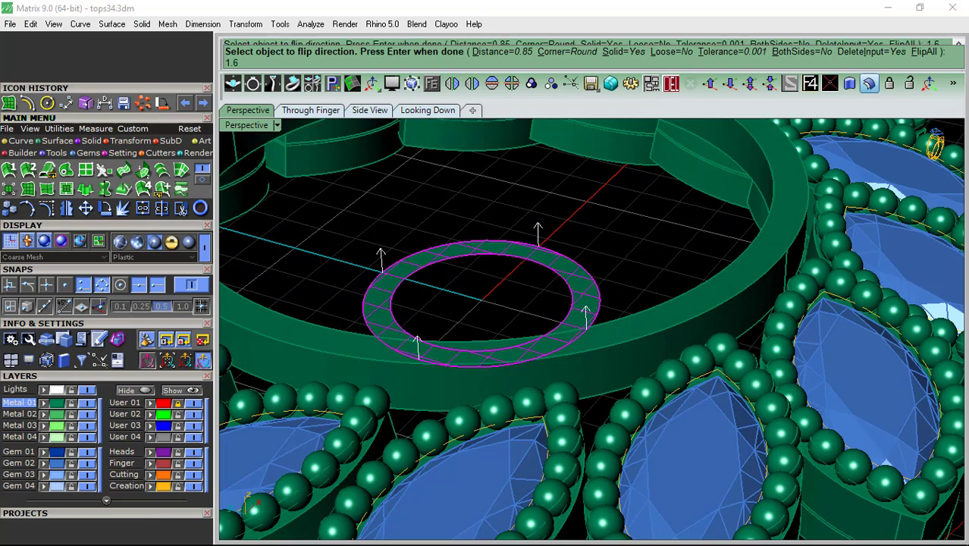
key(Return)
key(ctrl+z)
key(Return)
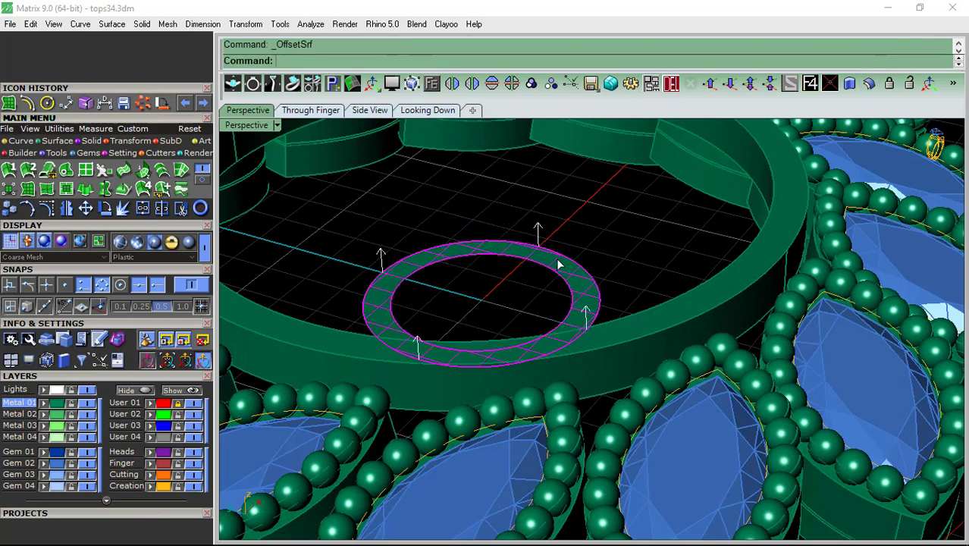
text(2)
key(Return)
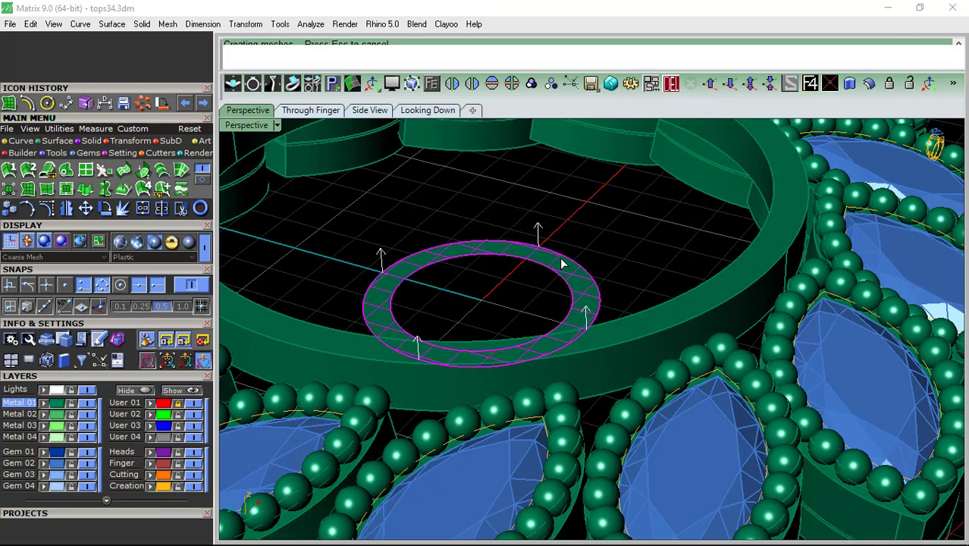
right_drag(657, 219, 509, 255)
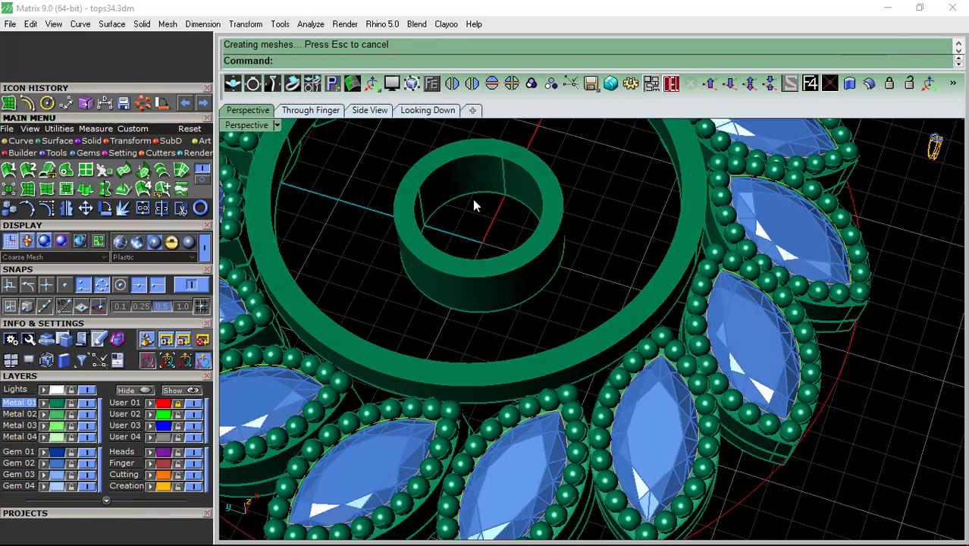
scroll(466, 198, up, 2)
click(461, 197)
- Copy the collar's inner edges and join them into one closed curve
click(658, 196)
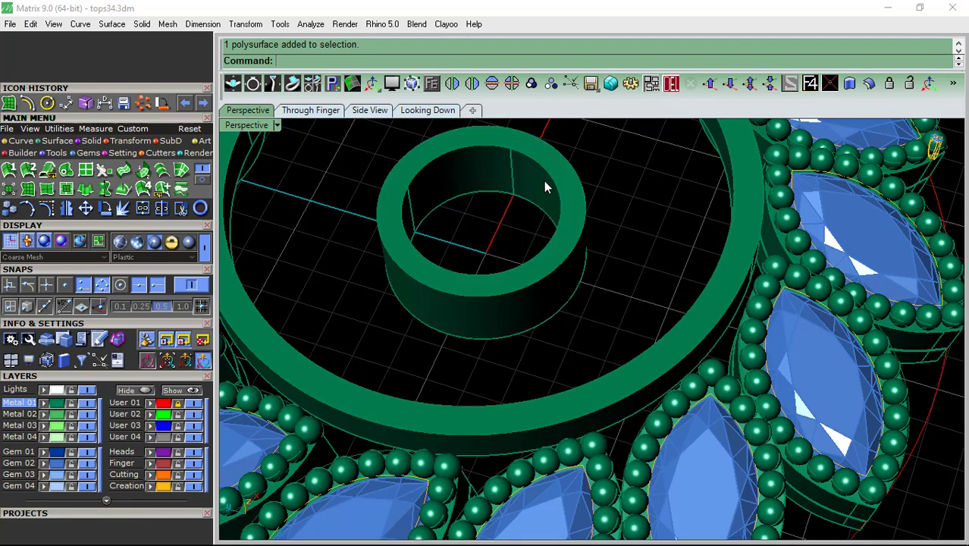
right_drag(544, 182, 541, 228)
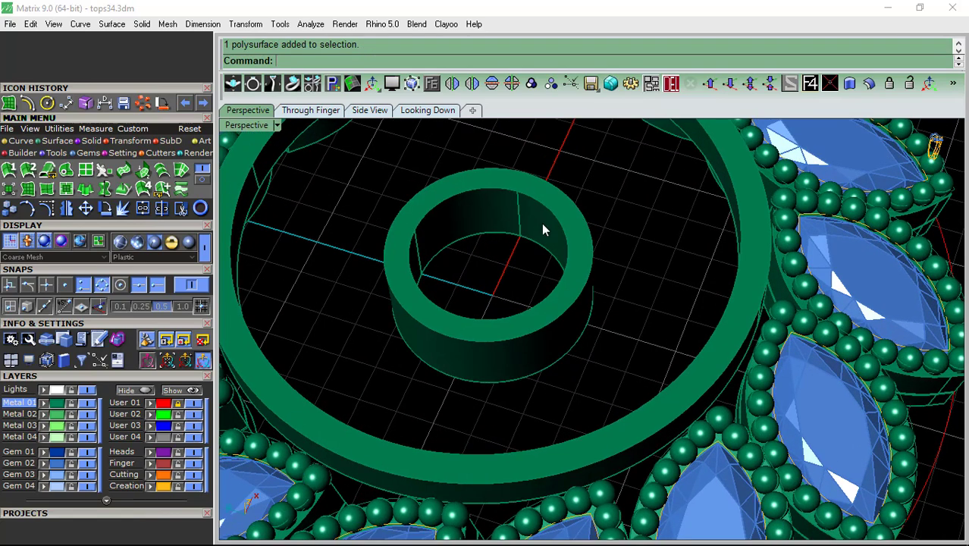
click(22, 141)
click(180, 189)
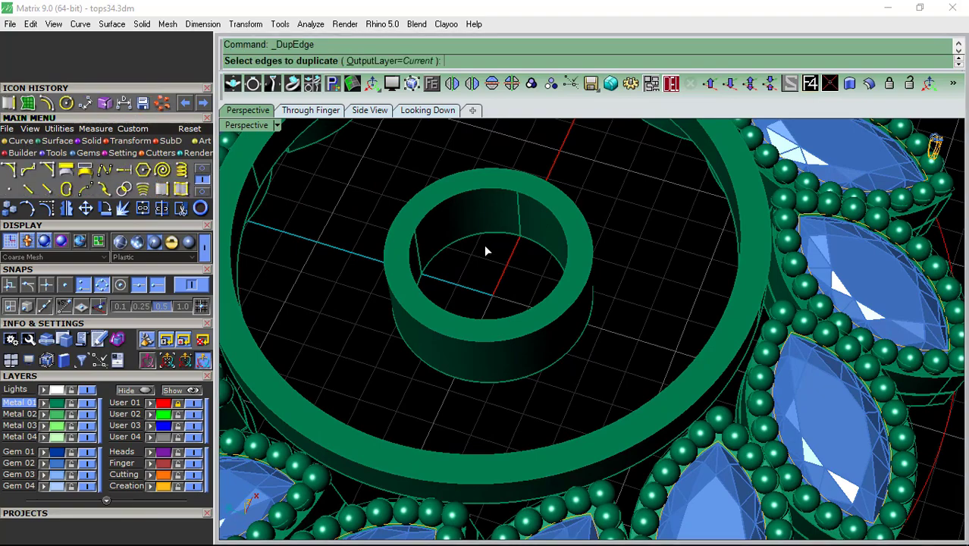
click(557, 251)
mouse_move(669, 250)
right_down()
mouse_move(506, 254)
mouse_move(595, 213)
right_up()
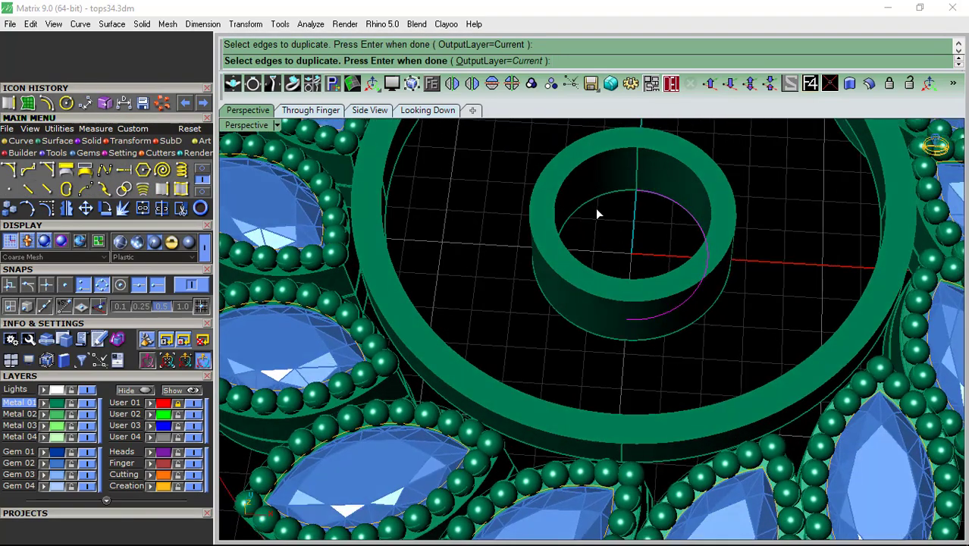
scroll(586, 204, down, 5)
right_drag(683, 271, 697, 309)
scroll(618, 259, up, 6)
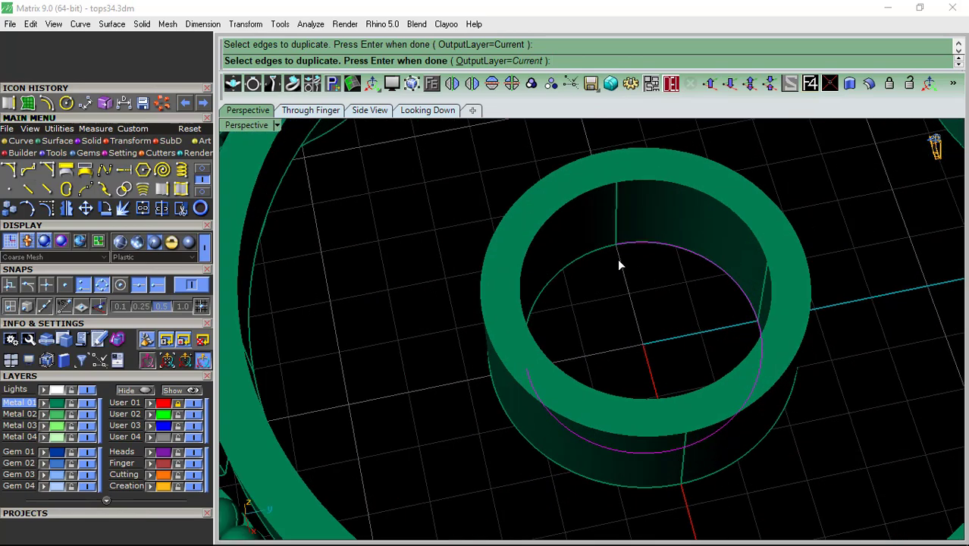
right_click(623, 298)
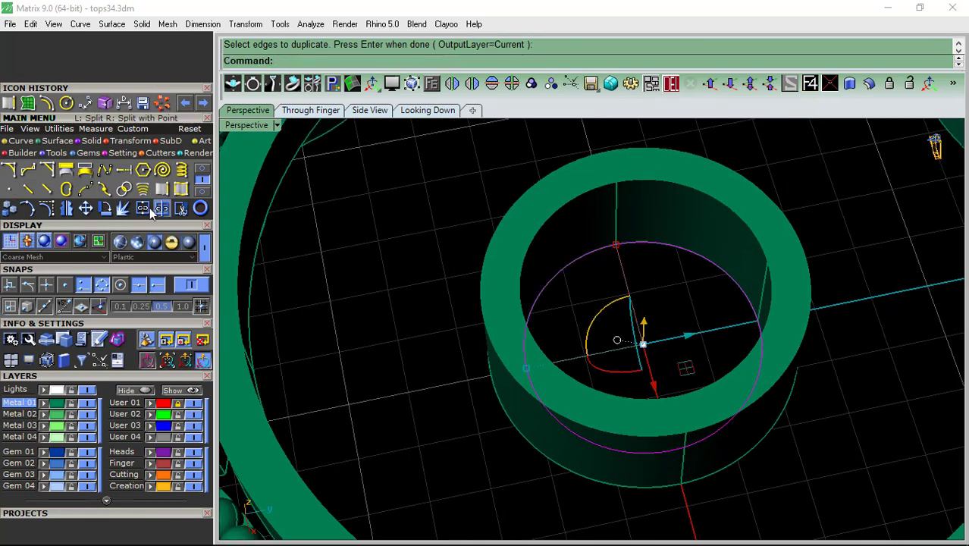
click(76, 103)
- Offset the curve 0.35 inward and make a flat ring surface between the two circles
click(47, 103)
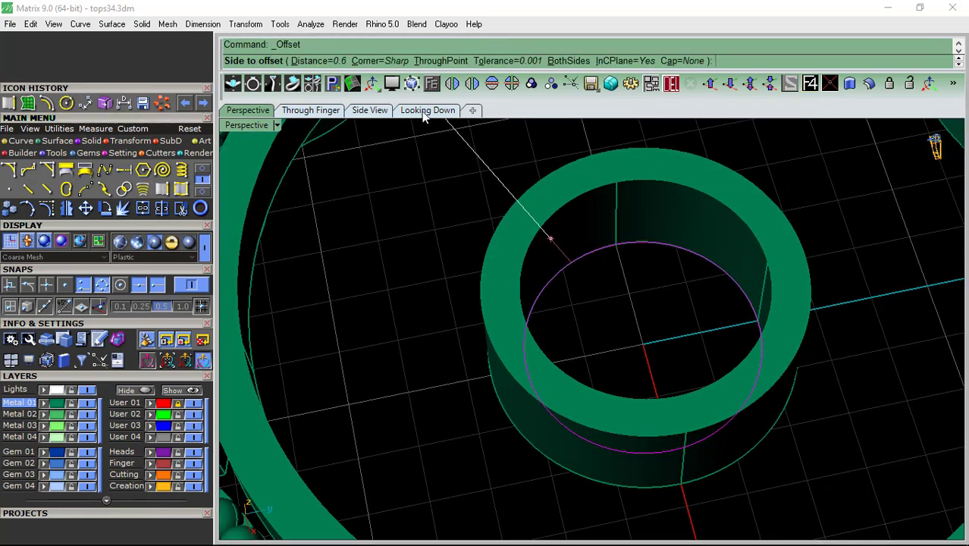
click(427, 110)
scroll(432, 284, up, 3)
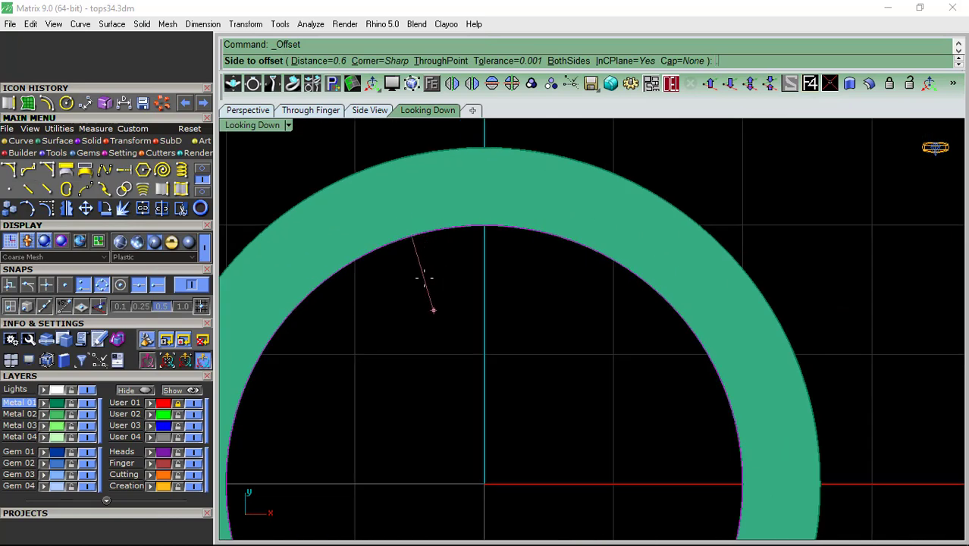
text(.35)
key(Return)
click(422, 276)
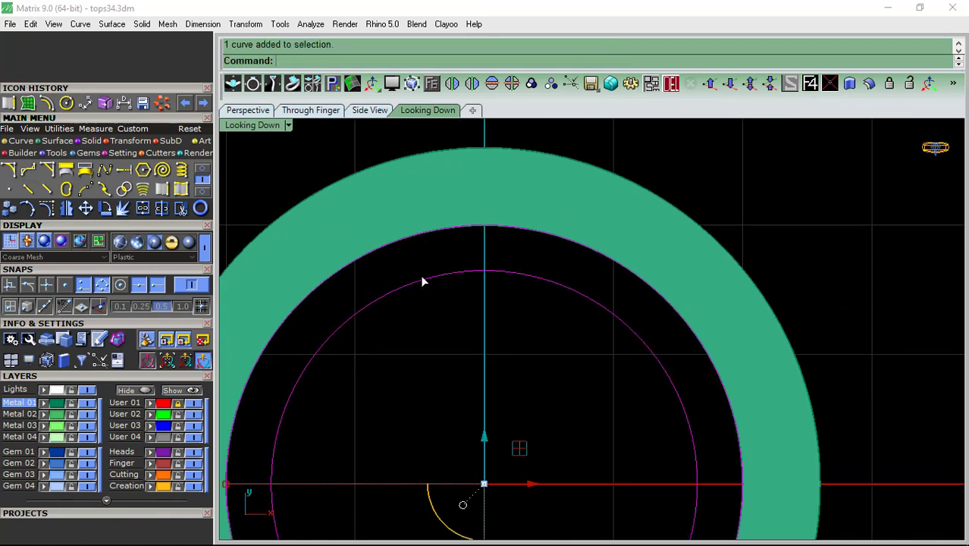
click(28, 104)
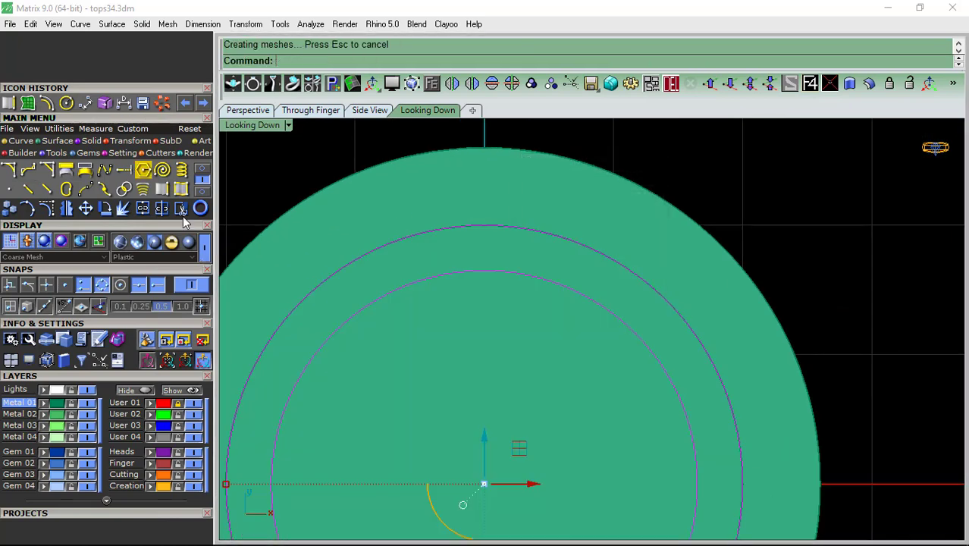
click(474, 357)
key(Return)
- Offset the ring surface into a solid and group it with its curves
click(411, 262)
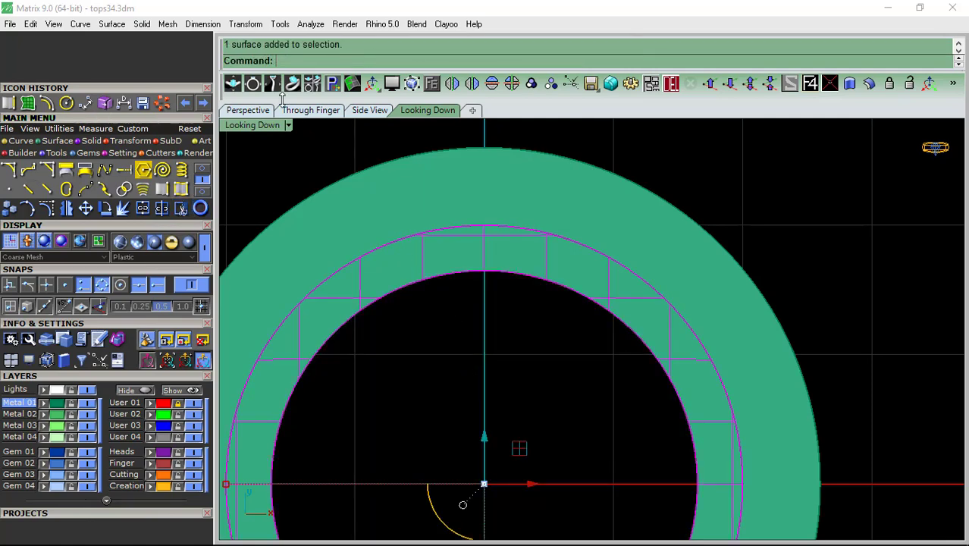
click(251, 111)
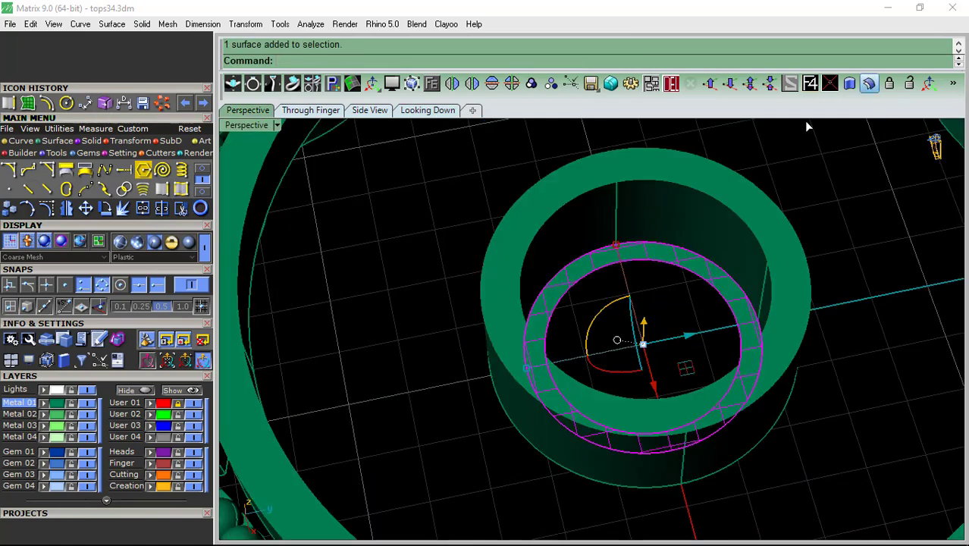
scroll(658, 234, up, 2)
scroll(646, 272, up, 2)
text(.3)
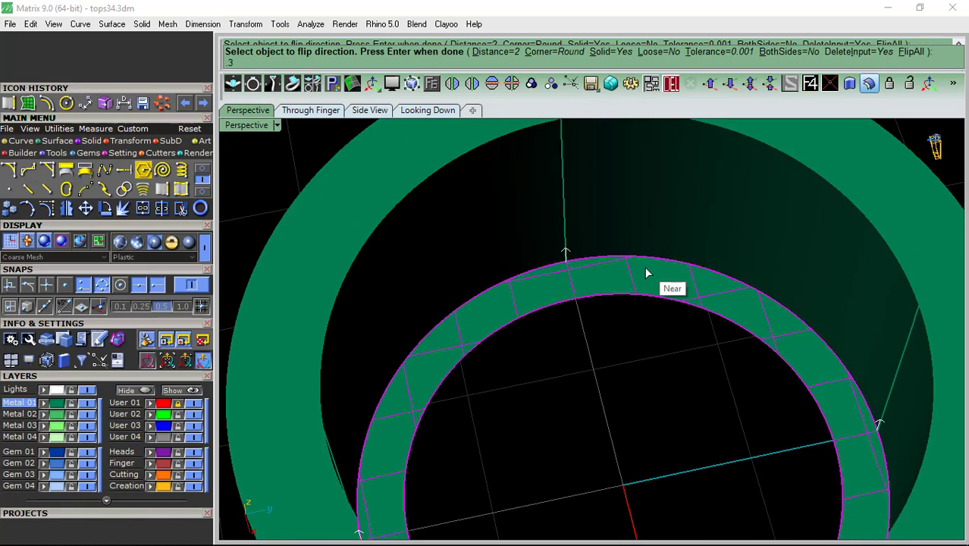
key(Return)
scroll(553, 321, down, 3)
scroll(600, 284, down, 2)
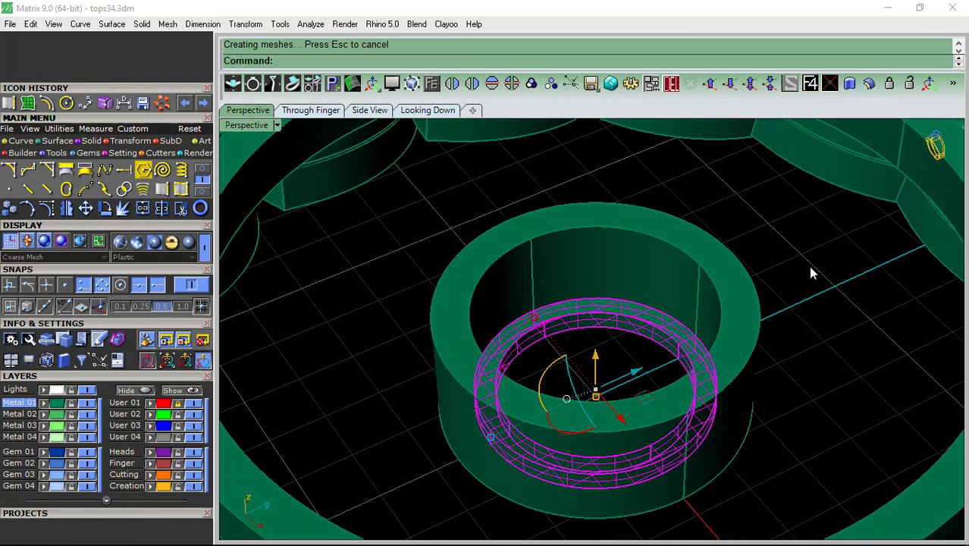
click(639, 355)
click(533, 85)
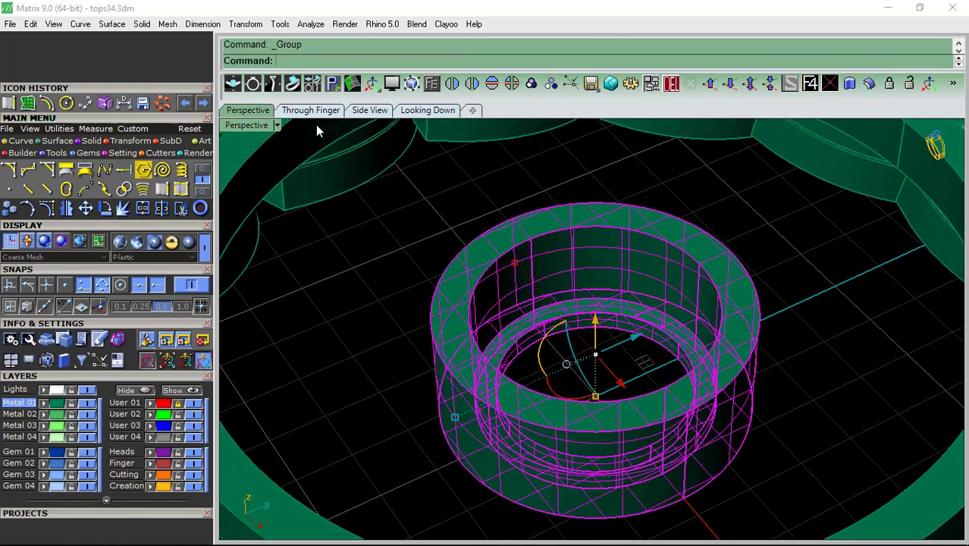
click(311, 110)
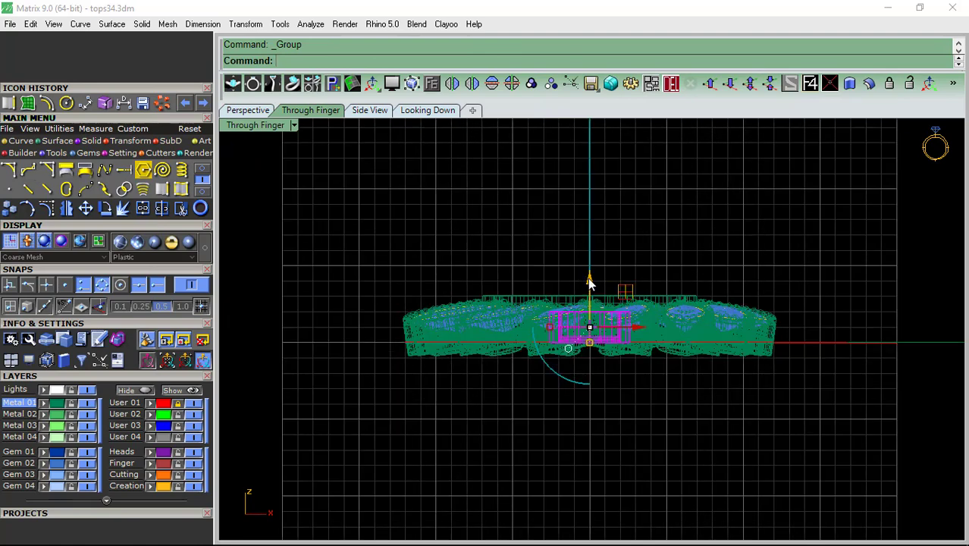
- Raise the grouped collar well above the band with the gumball Z arrow
drag(590, 283, 595, 195)
click(777, 205)
scroll(563, 244, up, 3)
click(638, 246)
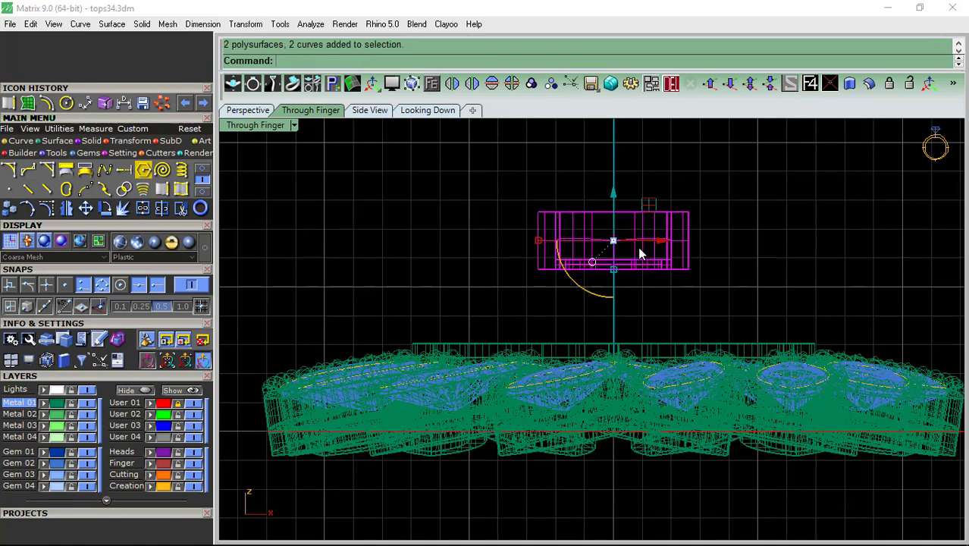
click(612, 197)
click(775, 206)
click(440, 111)
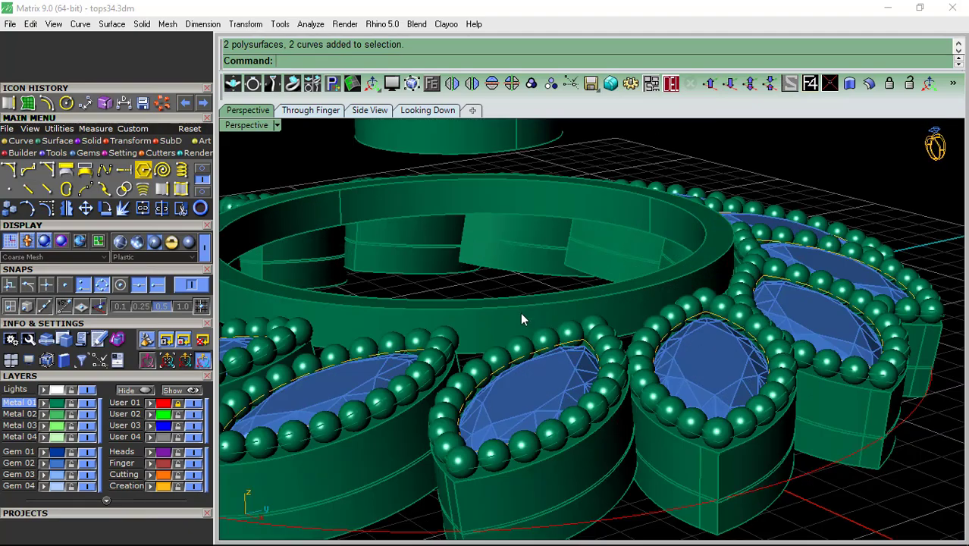
- Undo an accidental lift of the large band and deselect it
click(522, 318)
drag(462, 217, 468, 202)
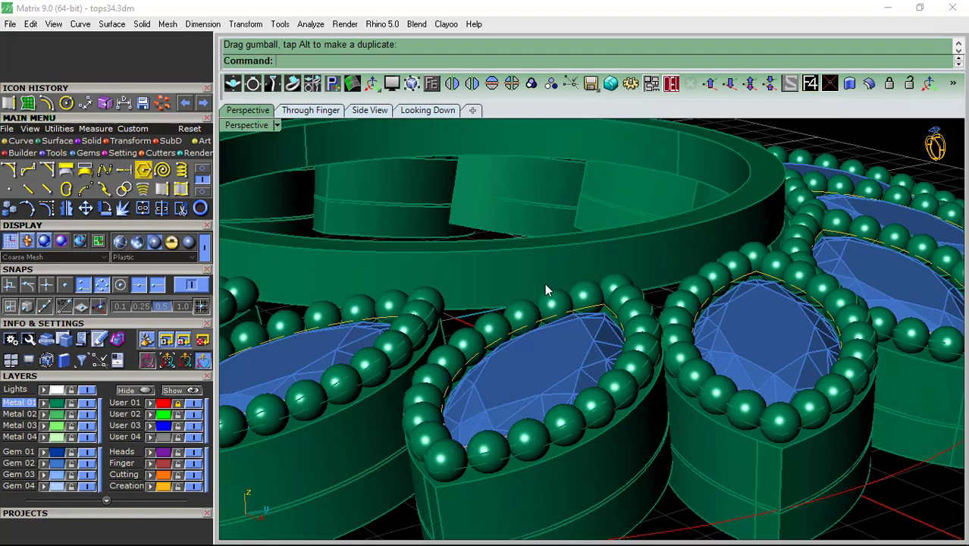
key(ctrl+z)
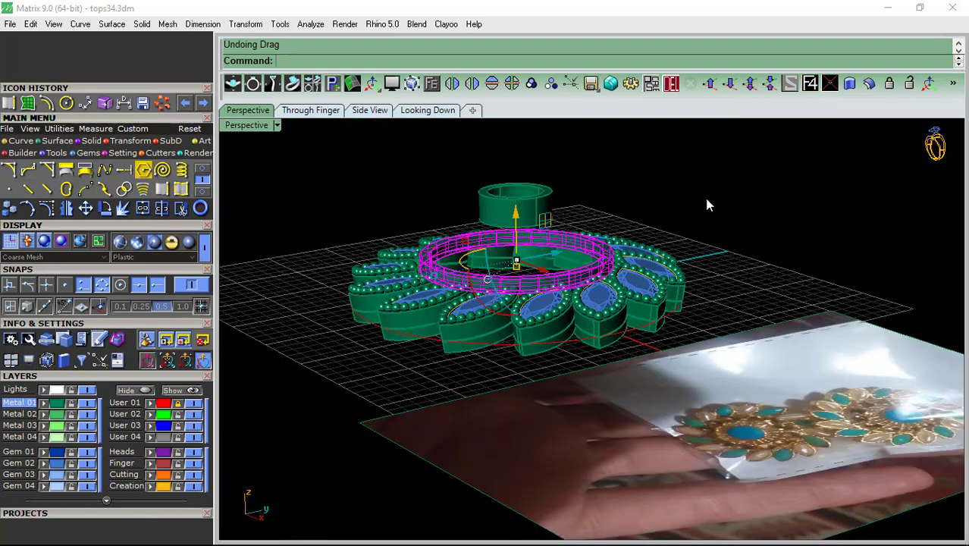
key(Escape)
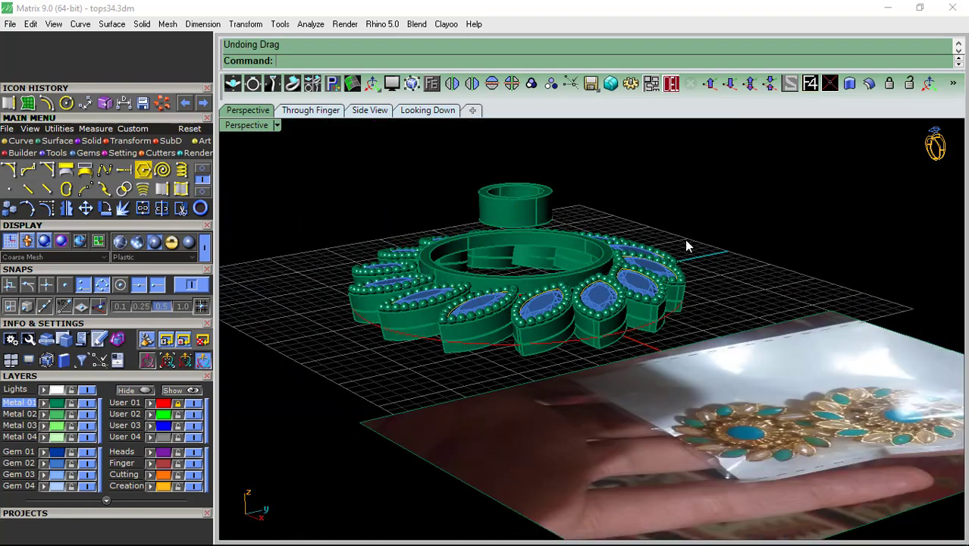
click(427, 110)
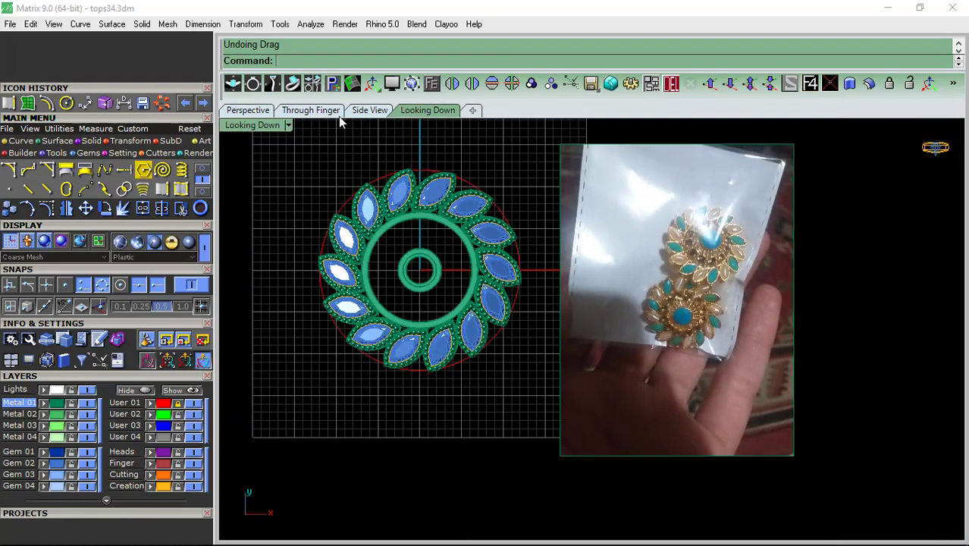
- Lift the band slightly upward in perspective and orbit to look down on the ring
click(246, 114)
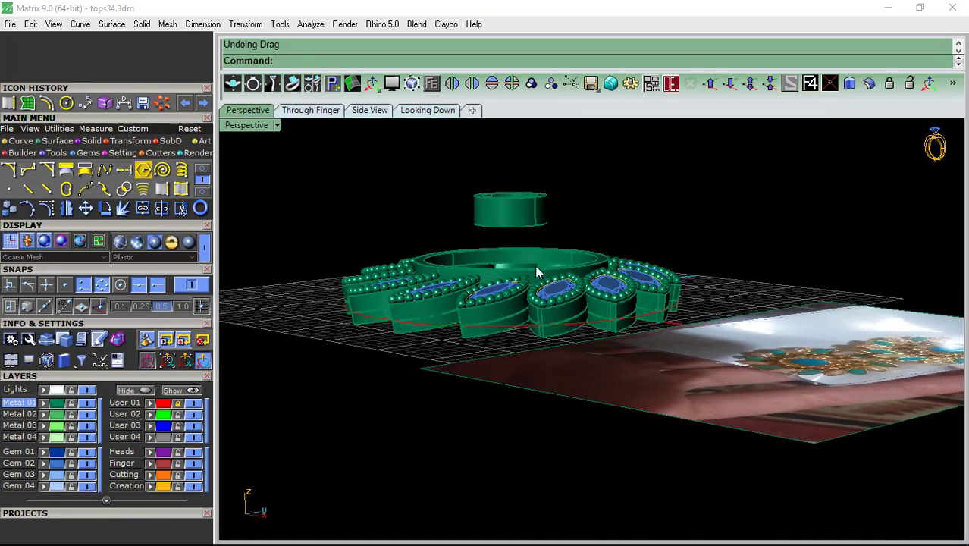
scroll(535, 266, up, 5)
click(536, 291)
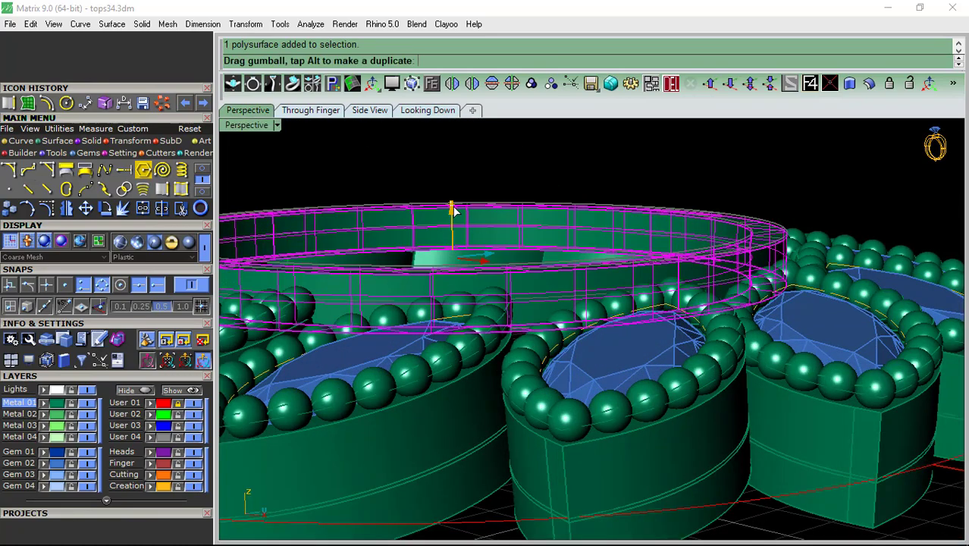
drag(452, 210, 459, 190)
click(692, 172)
scroll(660, 190, down, 5)
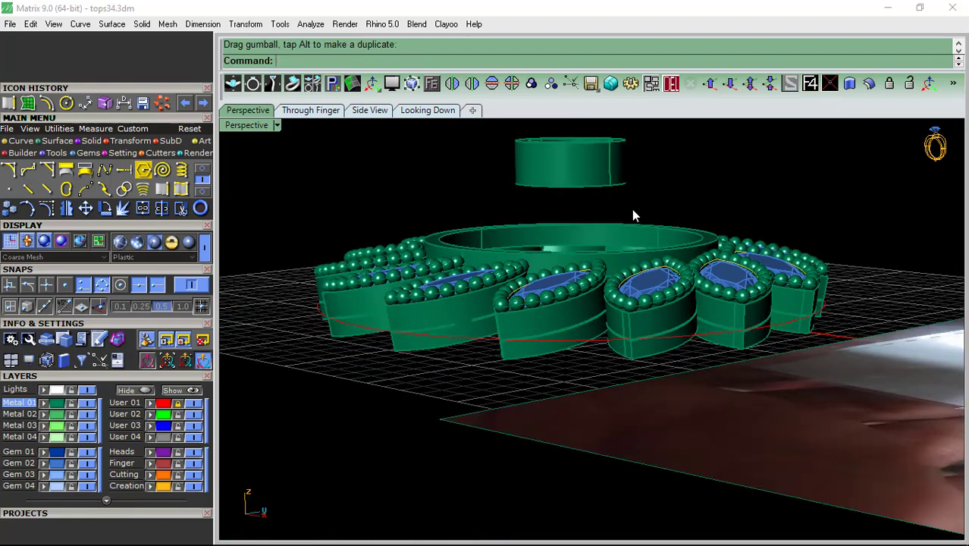
right_drag(494, 180, 289, 122)
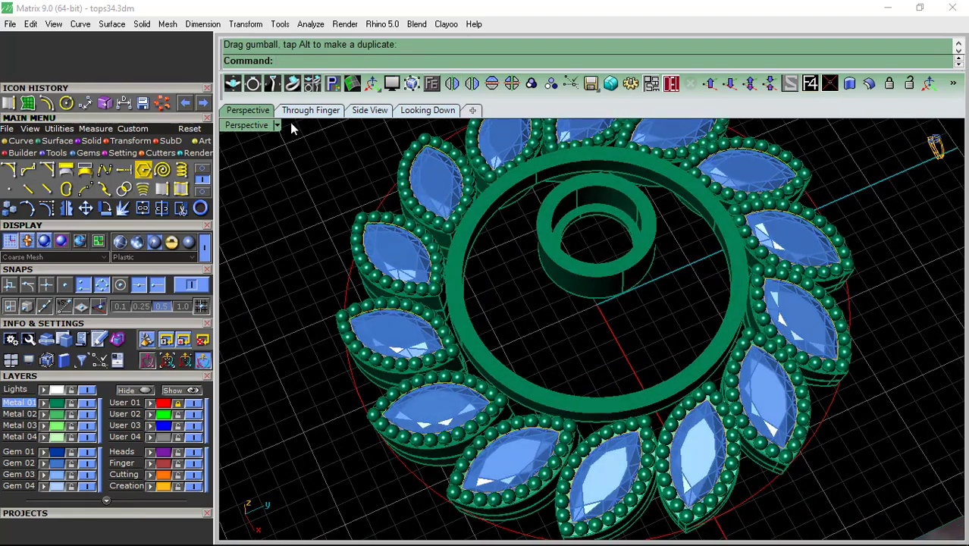
click(201, 175)
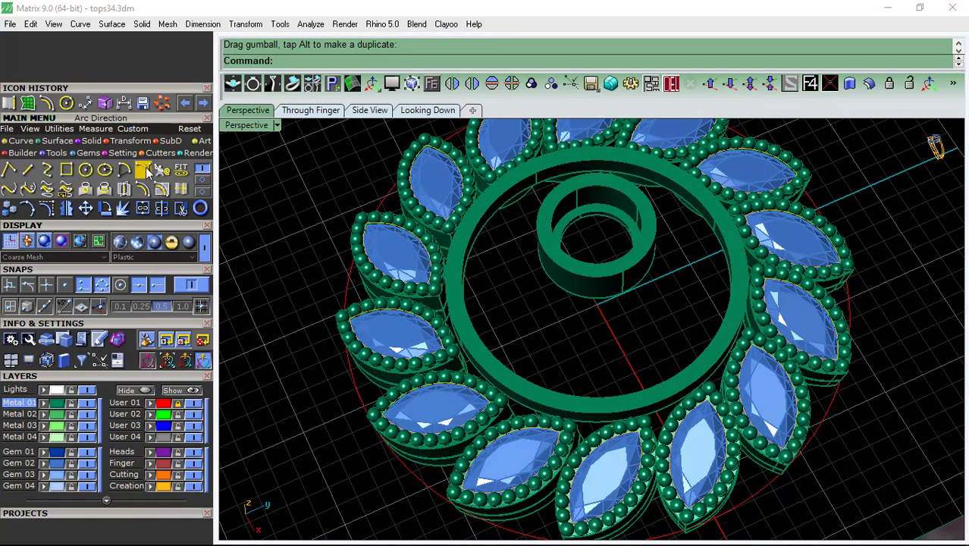
- Draw an arc from the band's quad point up to the collar's lower edge
click(144, 171)
scroll(651, 393, up, 4)
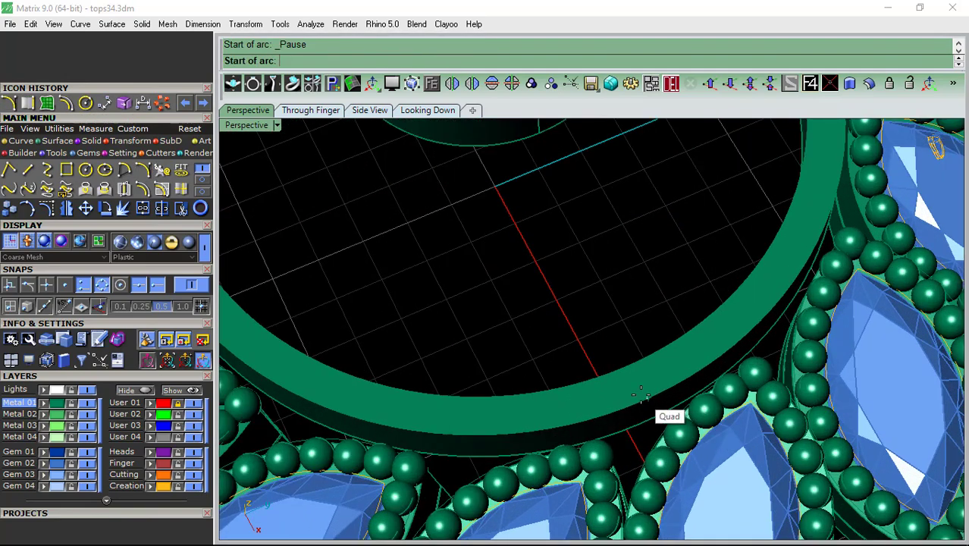
click(641, 394)
right_drag(589, 260, 591, 303)
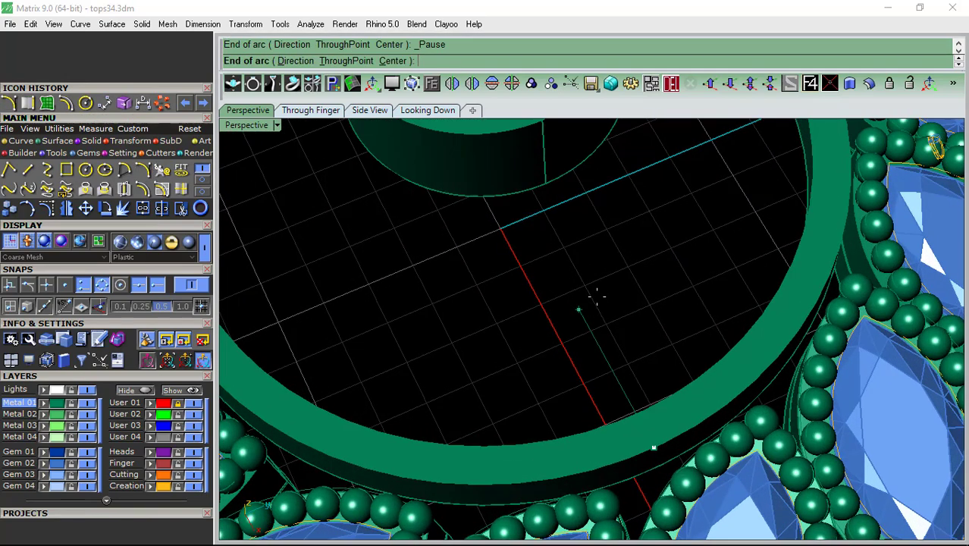
click(550, 182)
click(369, 110)
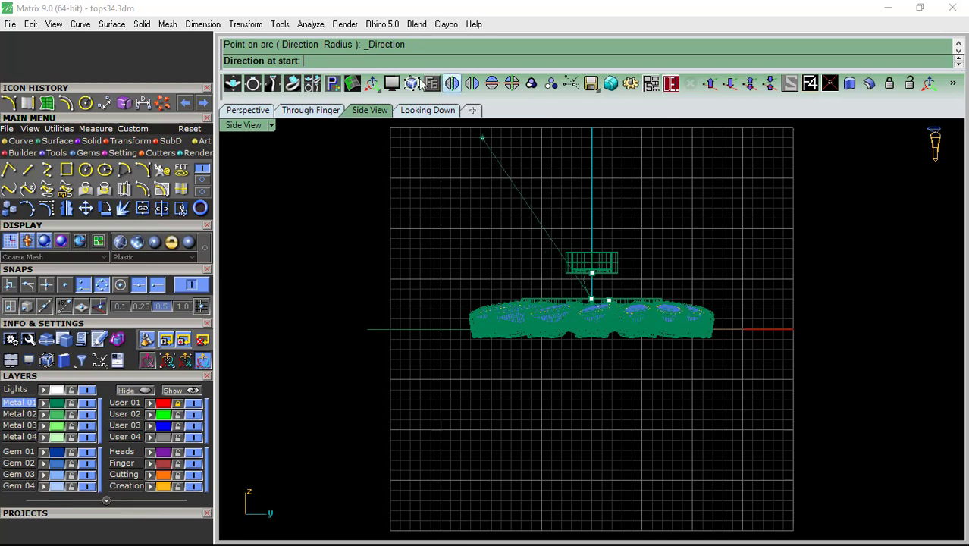
click(327, 110)
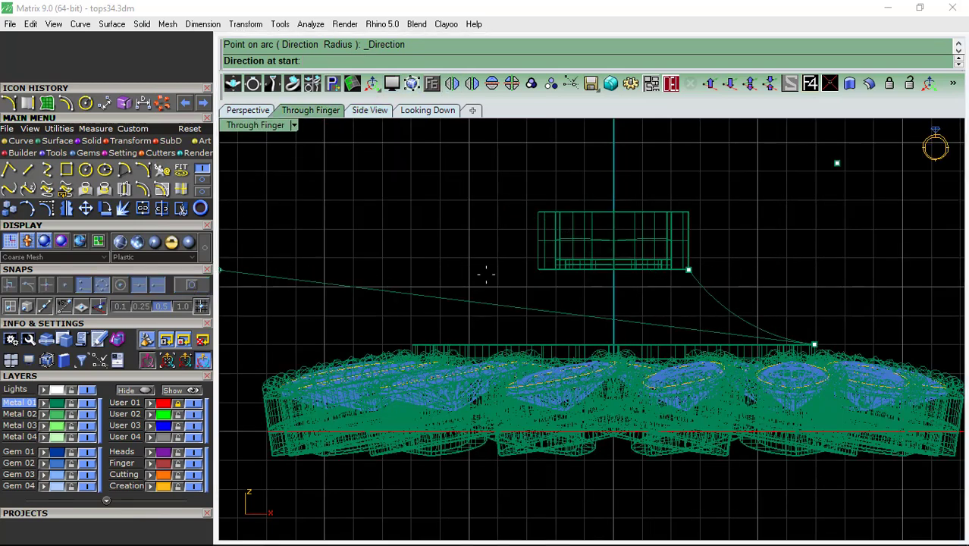
scroll(789, 279, up, 2)
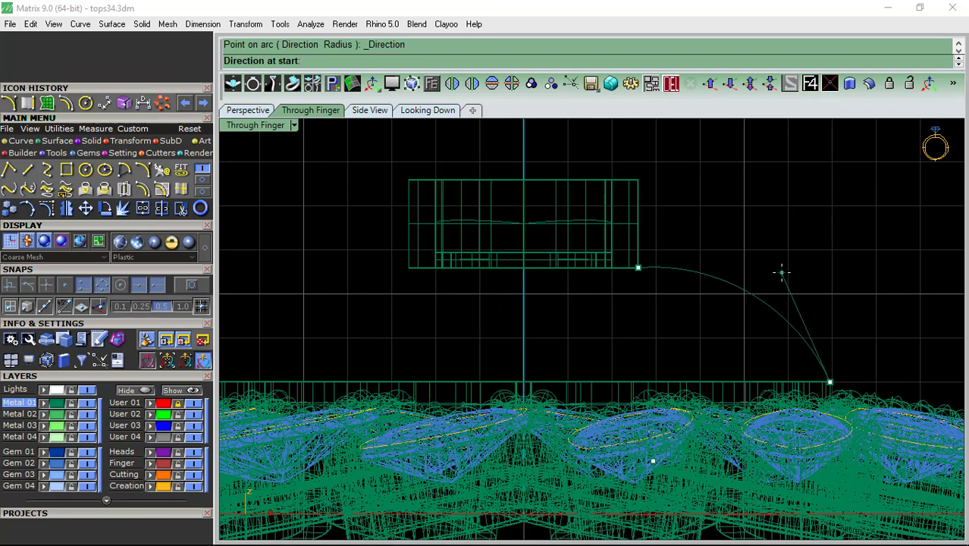
click(782, 273)
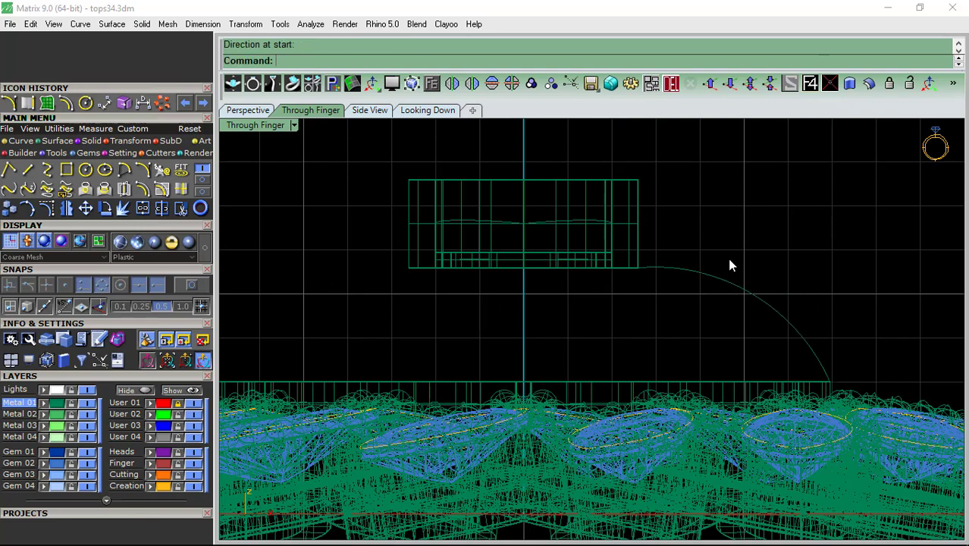
- Raise the arc's middle control point to reshape its bulge
click(51, 215)
scroll(654, 250, up, 5)
mouse_move(655, 247)
mouse_down()
mouse_move(560, 342)
mouse_move(505, 265)
mouse_up()
scroll(575, 296, down, 1)
drag(576, 294, 583, 254)
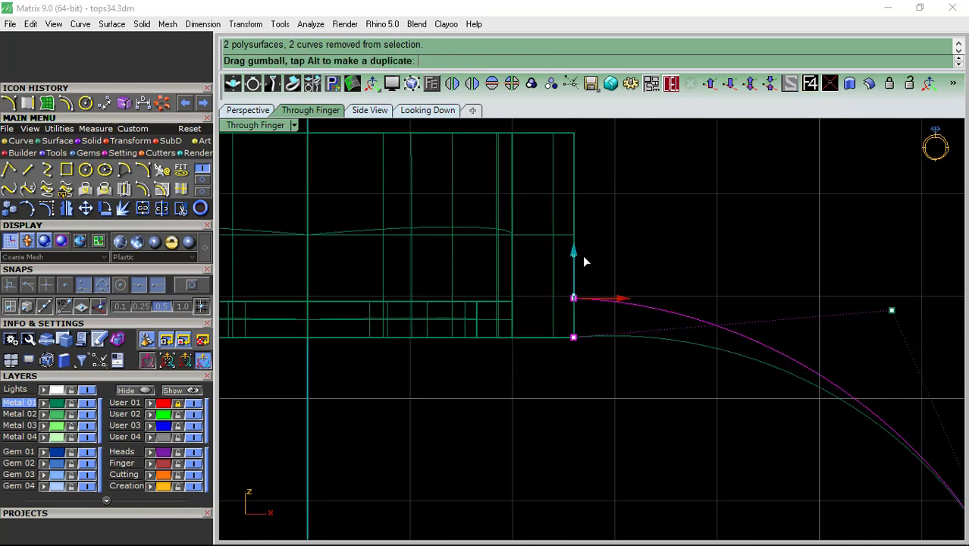
scroll(569, 256, down, 4)
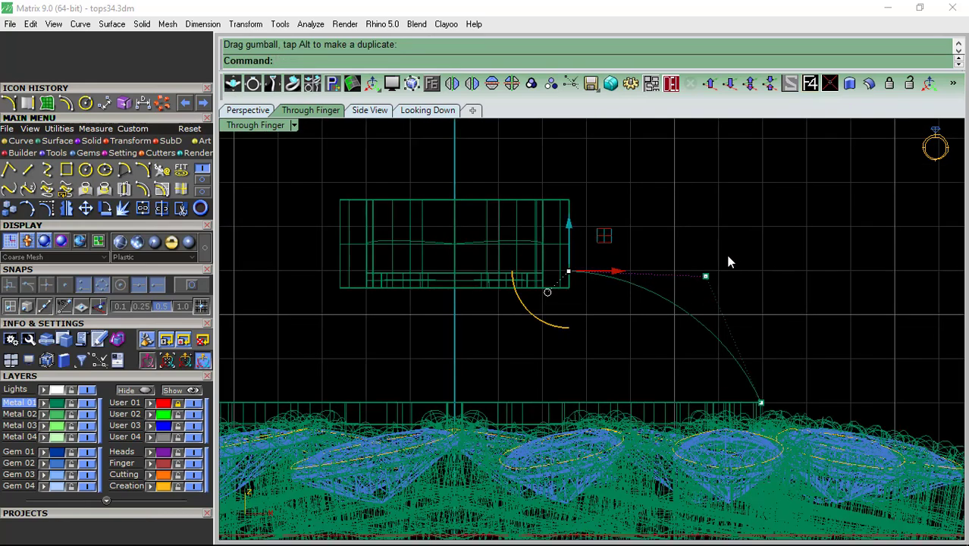
key(Escape)
key(Escape)
- In top view, rotate a copy of the arc about the centre to a diagonal position
click(739, 337)
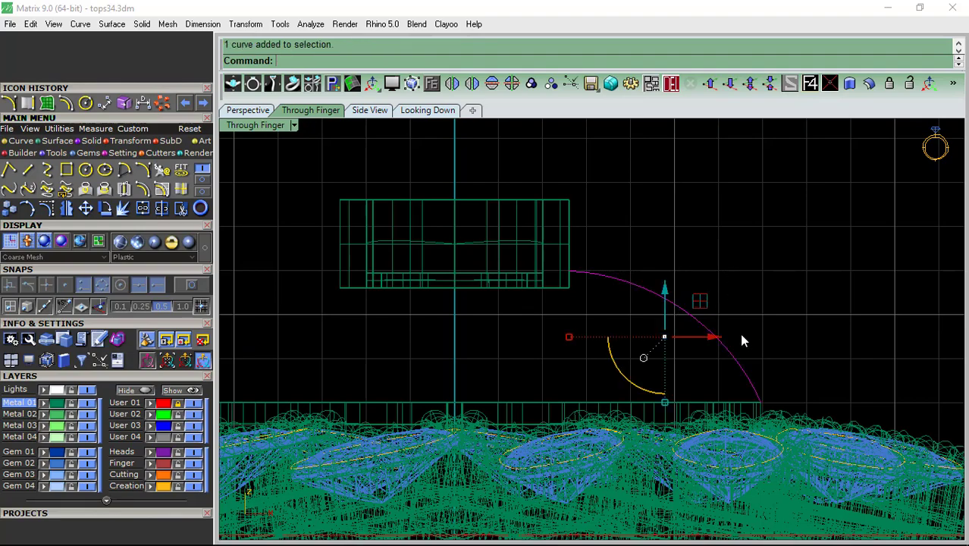
click(422, 113)
scroll(599, 266, down, 2)
scroll(599, 265, up, 4)
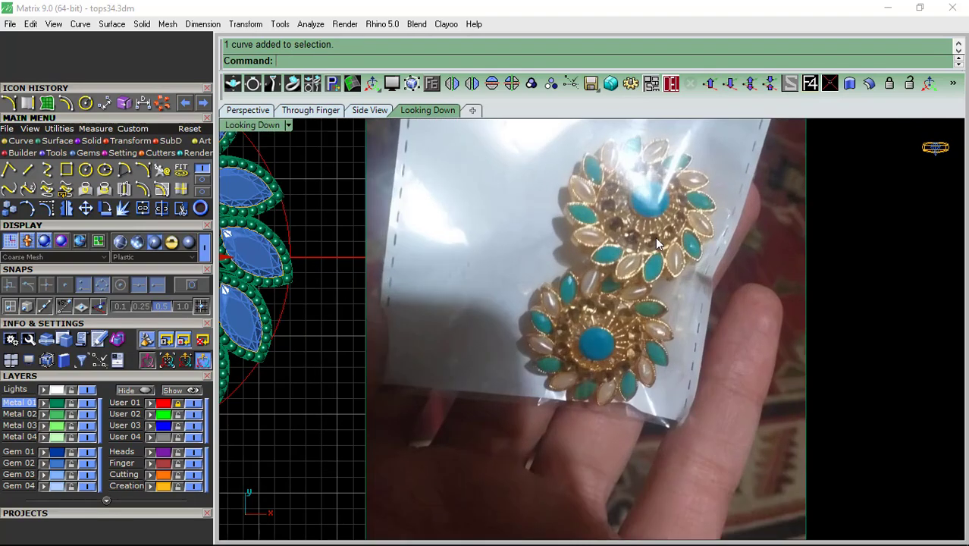
scroll(658, 243, up, 3)
scroll(626, 244, down, 5)
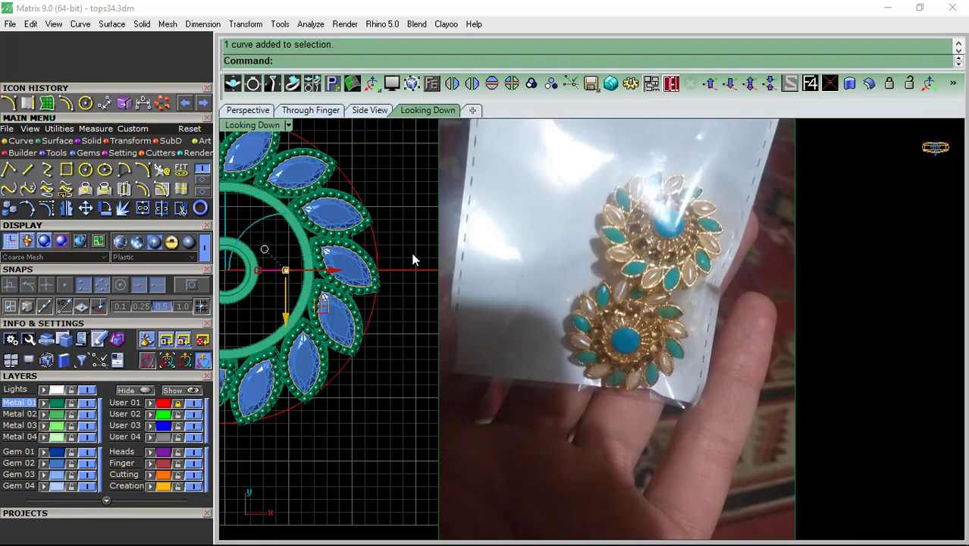
right_drag(413, 258, 588, 292)
scroll(534, 264, up, 3)
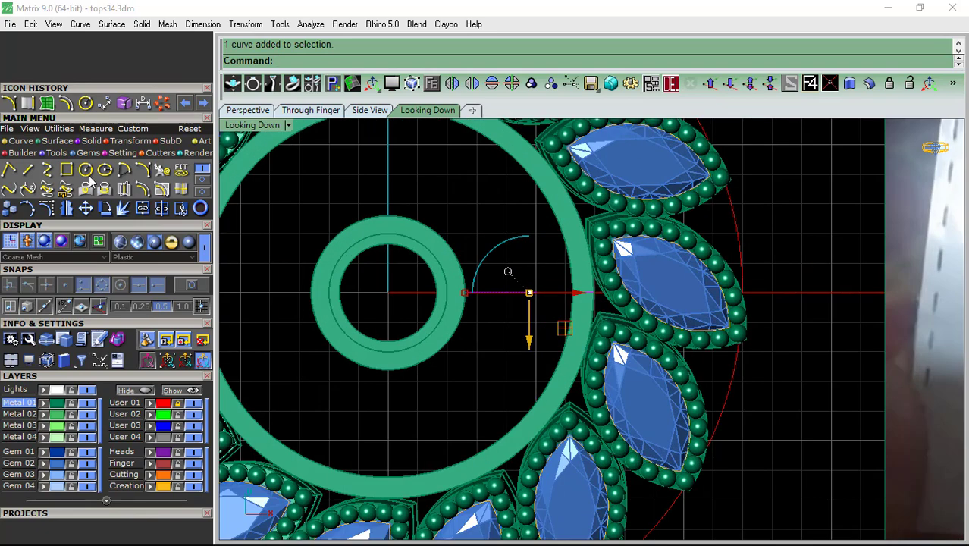
click(106, 210)
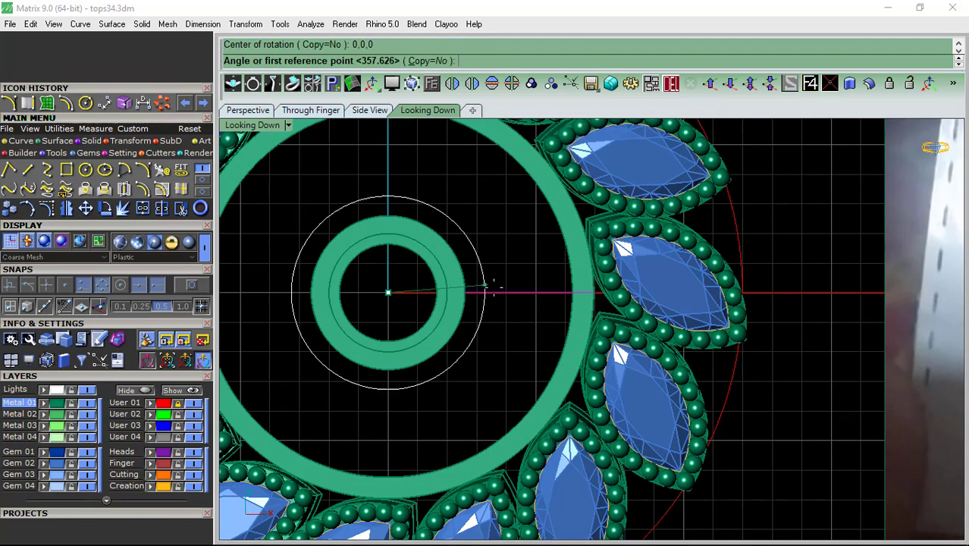
click(425, 61)
click(721, 292)
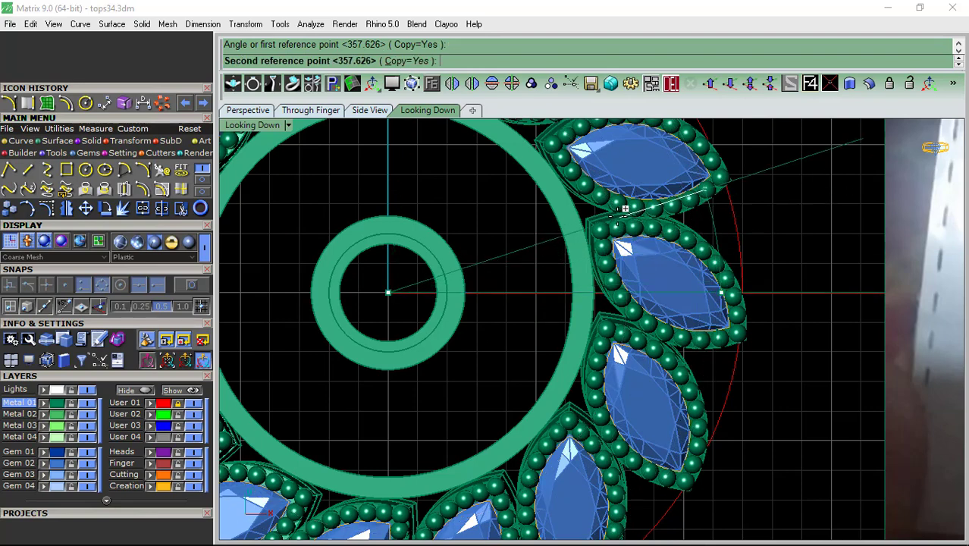
scroll(624, 208, up, 2)
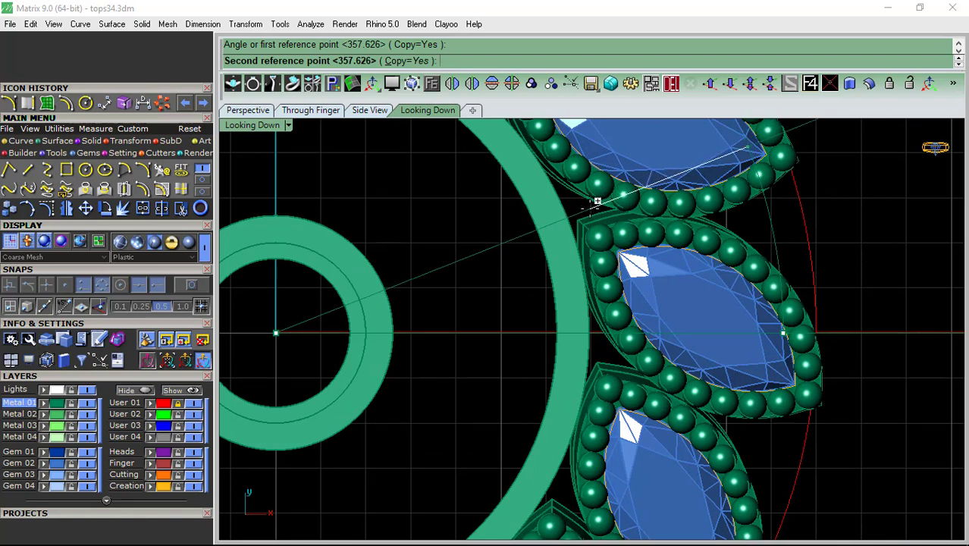
click(595, 196)
- Try mirroring the diagonal curve across the horizontal guide line, then undo it
drag(516, 265, 465, 238)
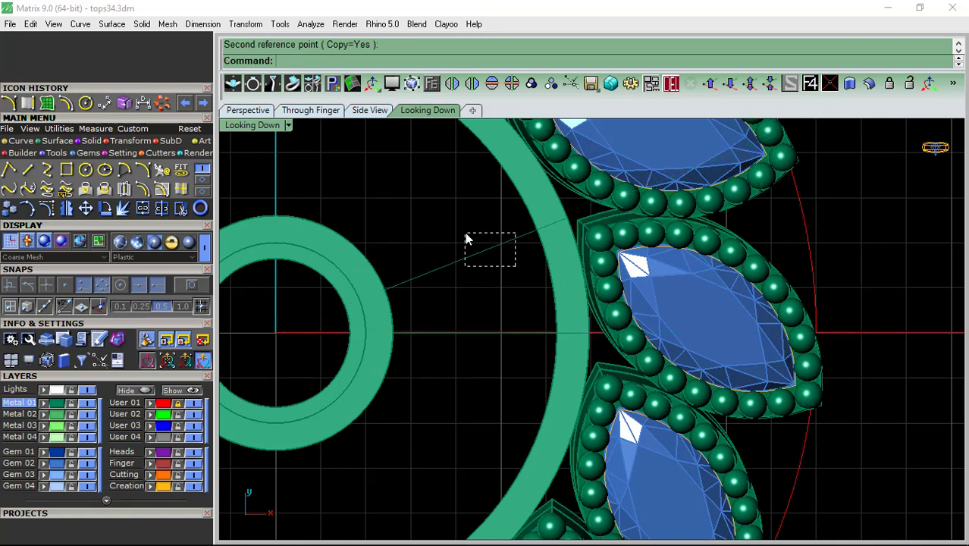
click(492, 85)
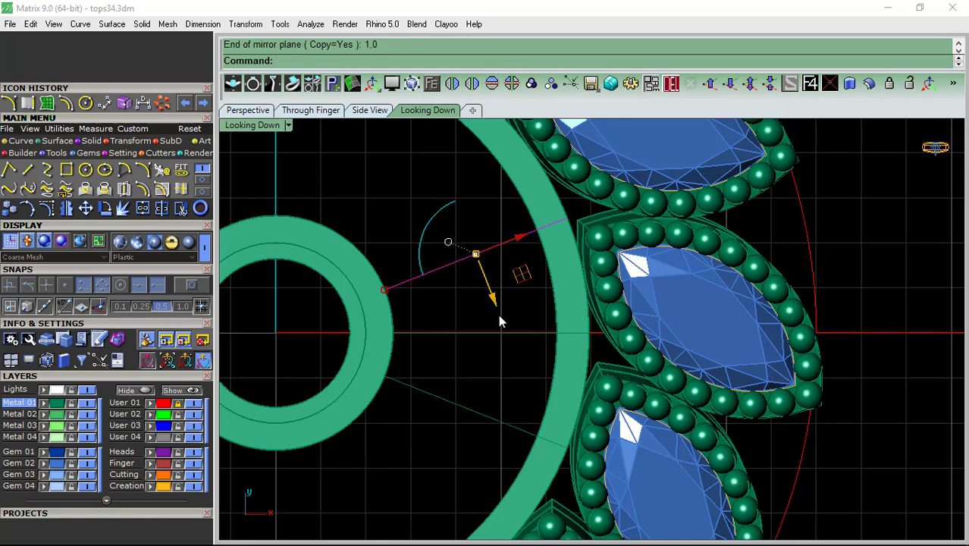
click(516, 332)
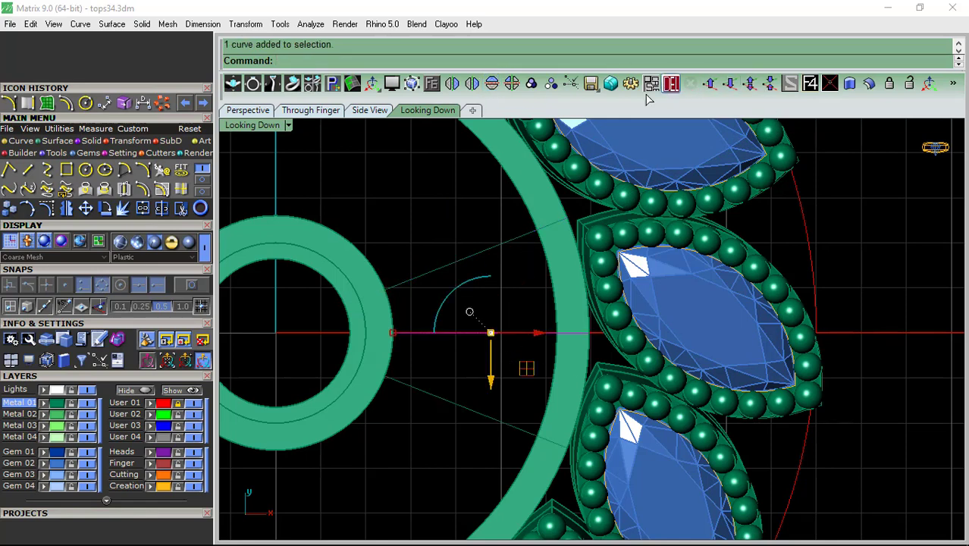
key(ctrl+z)
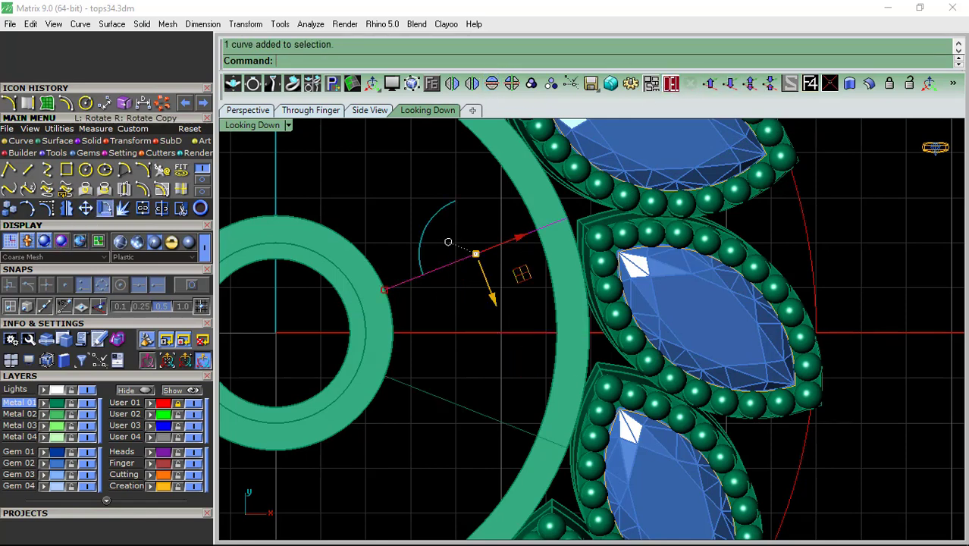
- Rotate the guide line twice about the origin to its wedge angle
click(106, 209)
click(276, 332)
click(567, 221)
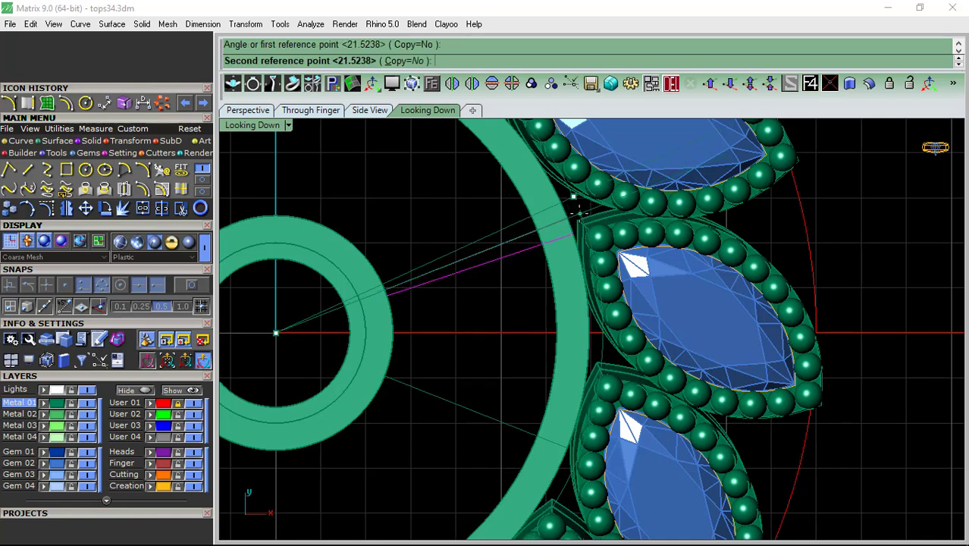
click(574, 199)
key(Return)
click(276, 333)
click(570, 239)
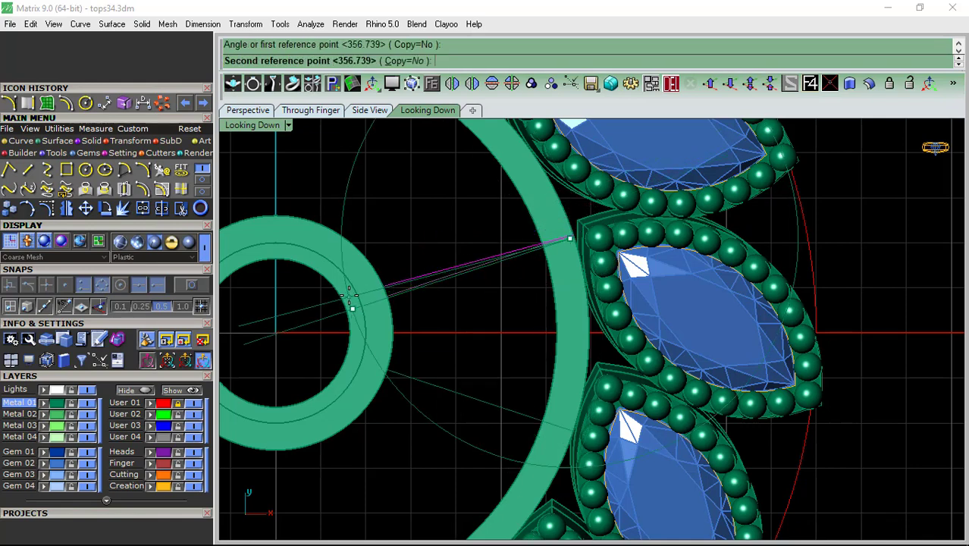
click(351, 304)
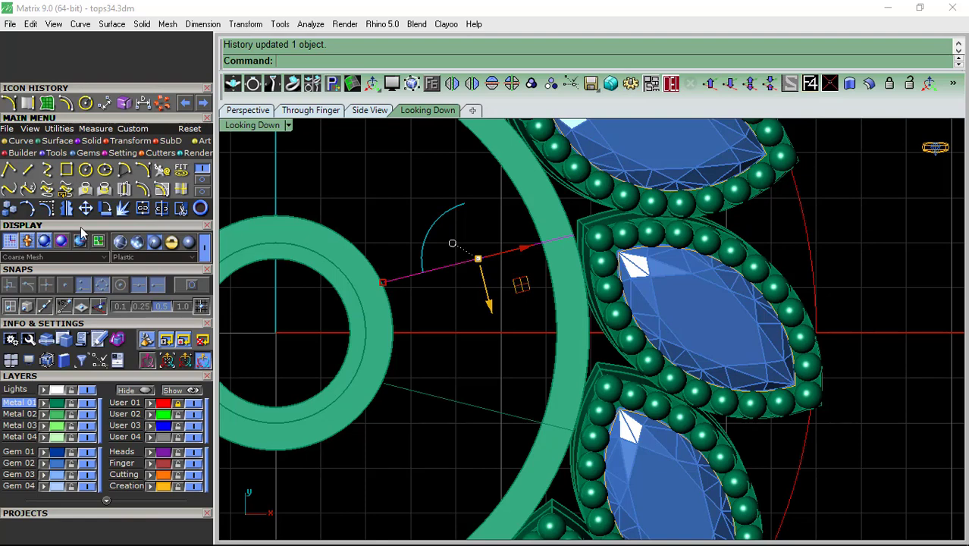
- Scale1D the guide line out to the band's edge, then window-select both guide lines
click(126, 141)
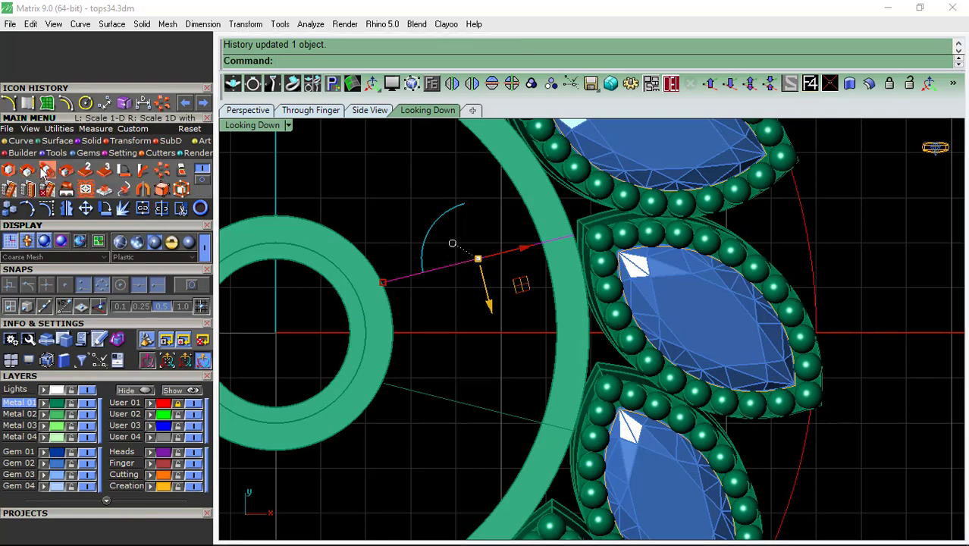
click(45, 170)
click(571, 239)
scroll(383, 269, up, 3)
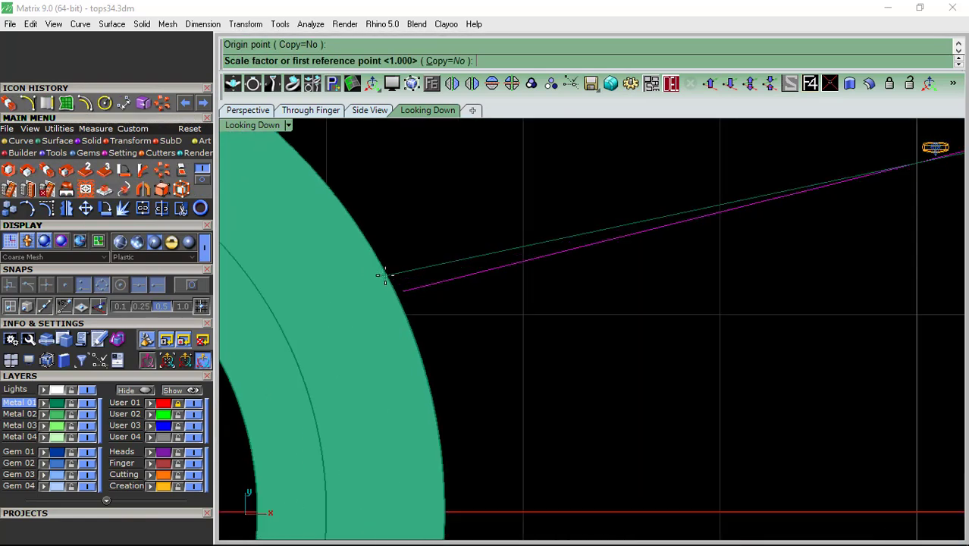
click(383, 277)
click(367, 280)
scroll(492, 272, down, 5)
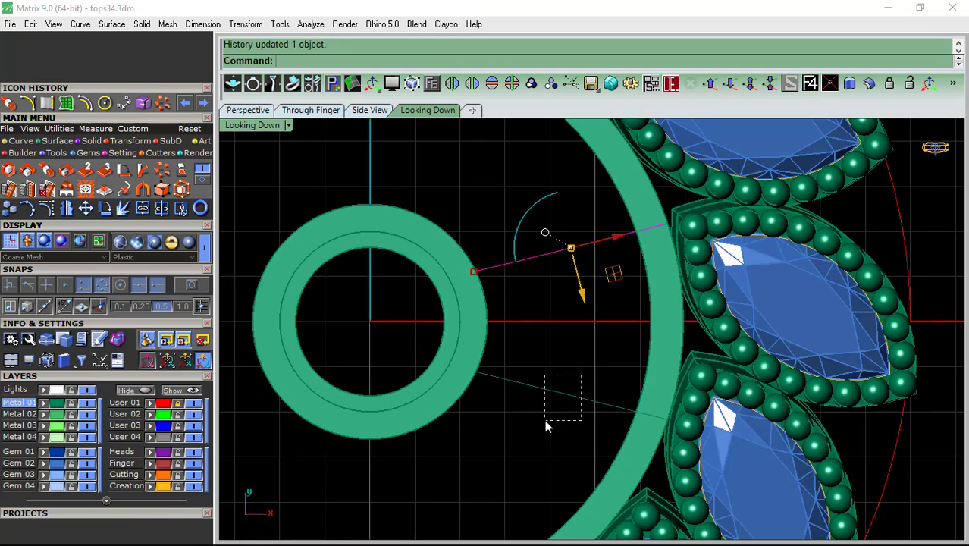
drag(545, 421, 545, 421)
click(57, 140)
- Loft a surface between the two guide lines with default options
click(162, 169)
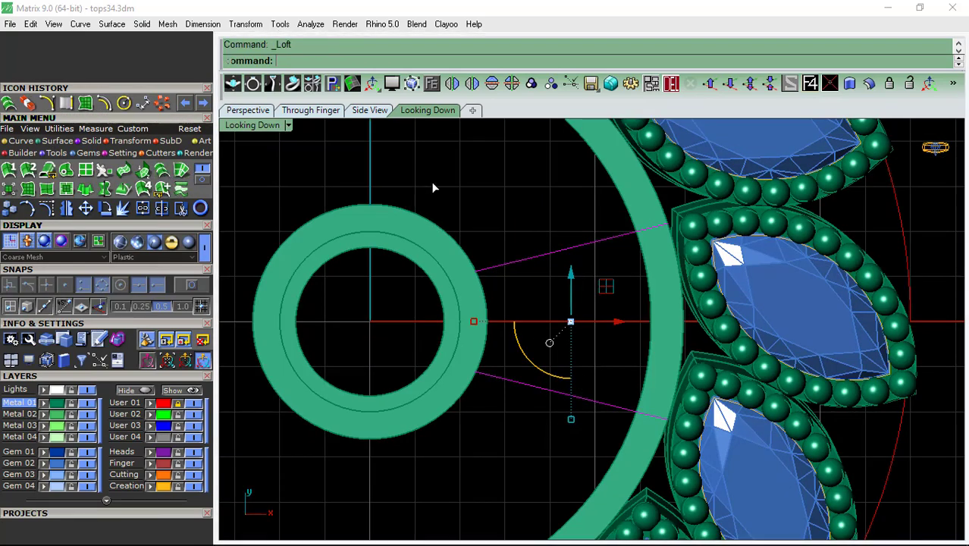
key(Return)
key(Return)
click(243, 112)
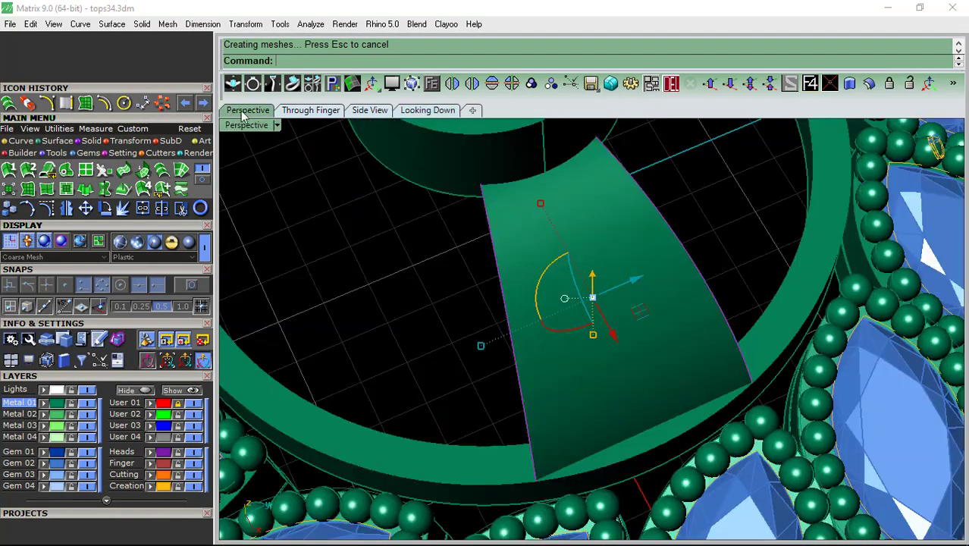
scroll(487, 274, down, 5)
right_drag(487, 273, 645, 205)
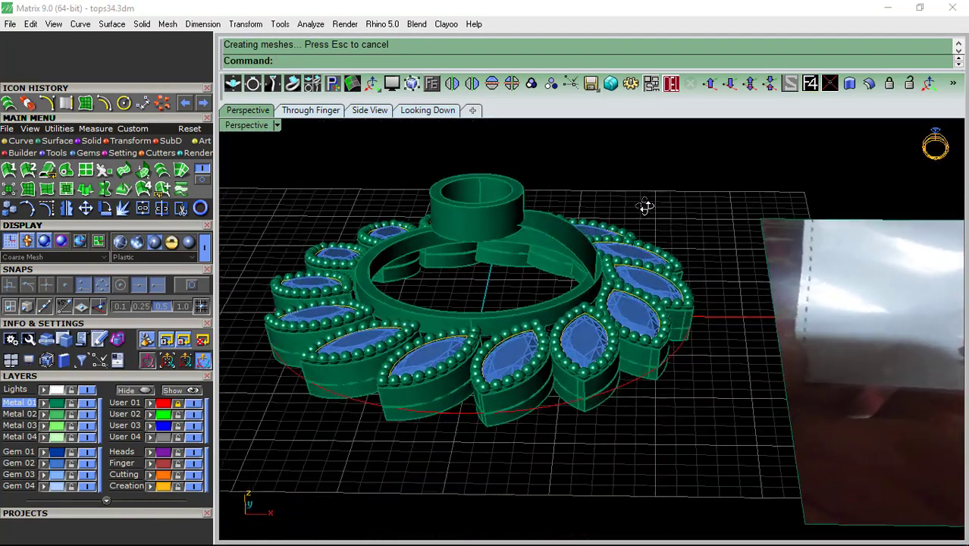
scroll(573, 225, up, 2)
scroll(569, 240, up, 4)
- Offset the loft surface 0.35 as a solid with flipped direction, forming the wedge
click(567, 238)
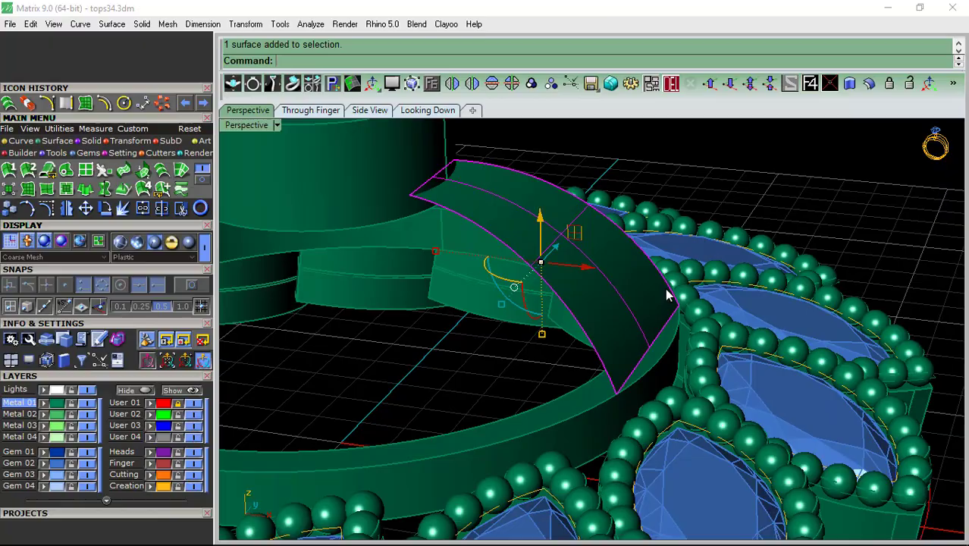
click(872, 86)
click(575, 256)
mouse_move(575, 256)
right_down()
mouse_move(673, 287)
mouse_move(730, 267)
mouse_move(607, 288)
right_up()
scroll(672, 286, down, 4)
scroll(607, 288, up, 4)
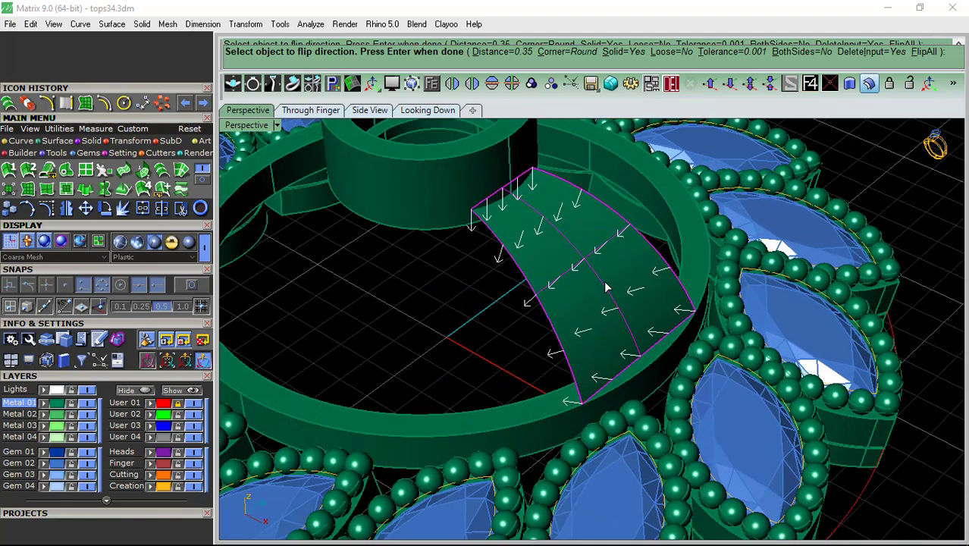
key(Return)
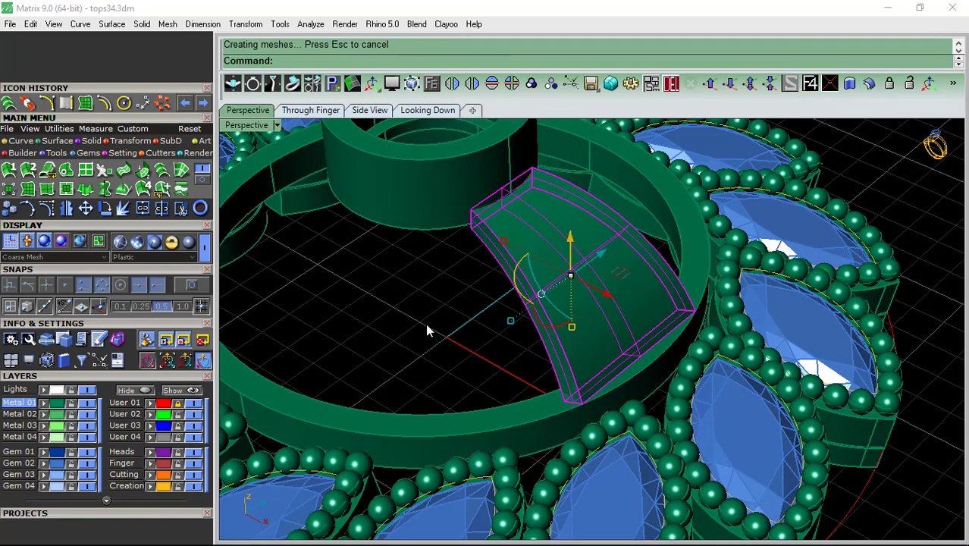
mouse_move(426, 323)
right_down()
mouse_move(693, 235)
mouse_move(623, 251)
mouse_move(474, 344)
mouse_move(635, 329)
right_up()
click(636, 328)
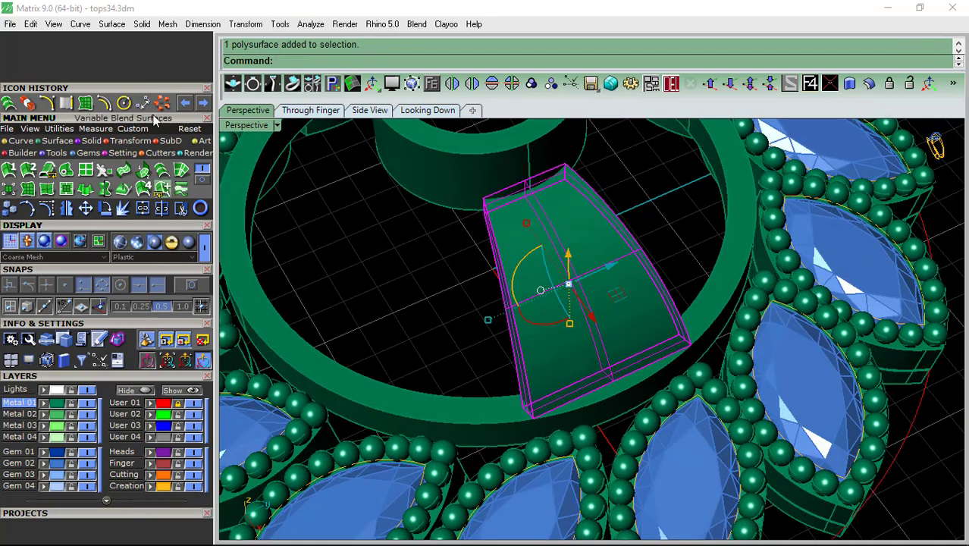
text(0)
key(Return)
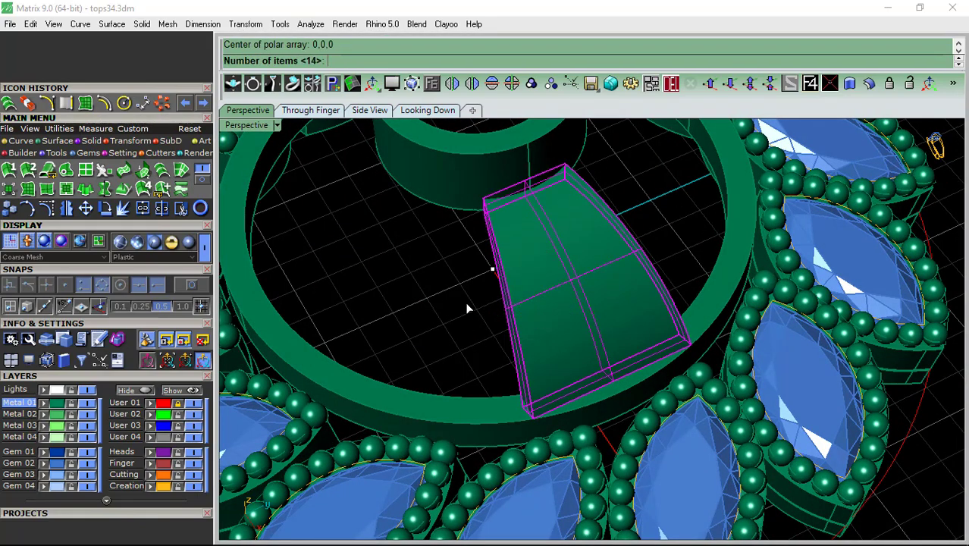
text(6)
key(Return)
scroll(461, 297, down, 4)
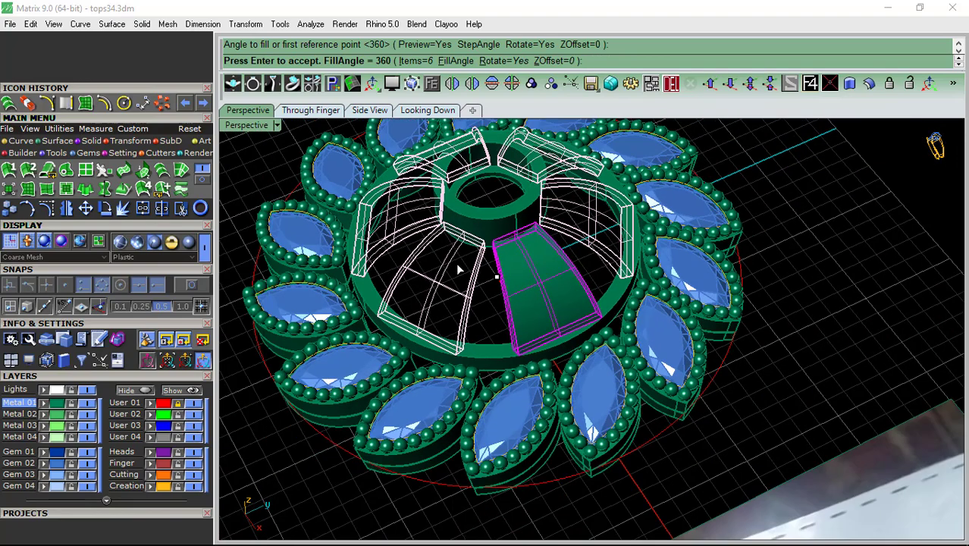
click(416, 61)
text(8)
key(Return)
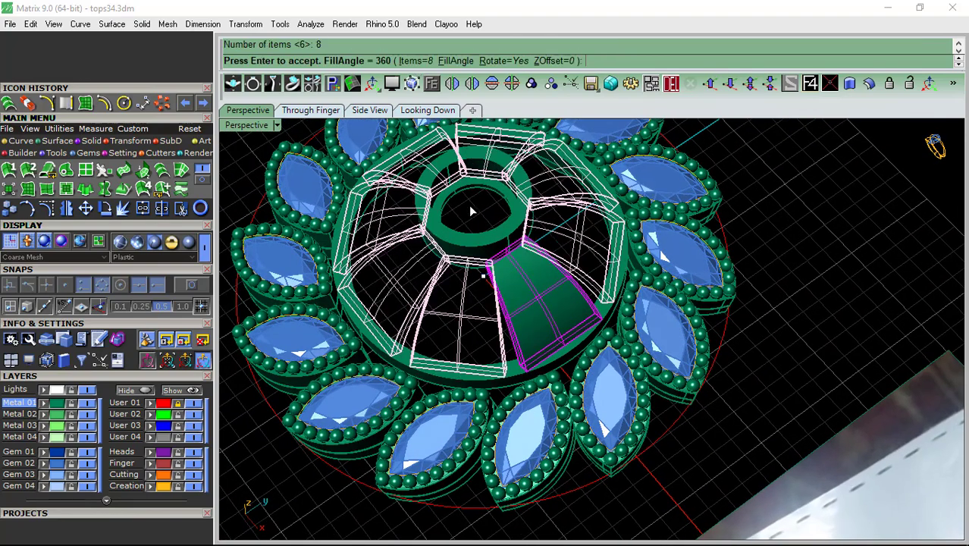
click(417, 62)
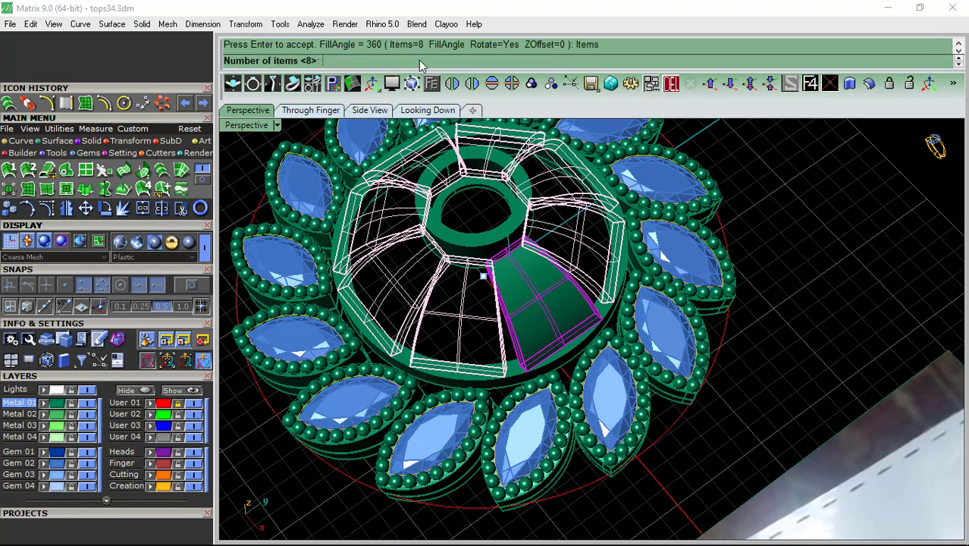
text(7)
key(Return)
mouse_move(542, 238)
right_down()
mouse_move(569, 262)
mouse_move(556, 261)
right_up()
key(Return)
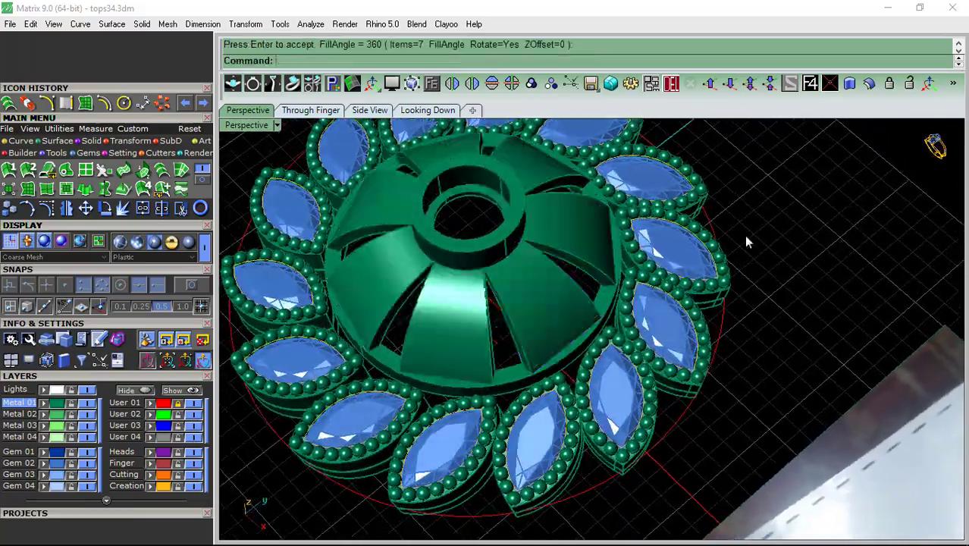
mouse_move(744, 235)
right_down()
mouse_move(646, 156)
mouse_move(538, 260)
mouse_move(487, 390)
mouse_move(551, 282)
right_up()
scroll(537, 261, up, 5)
scroll(457, 183, down, 5)
scroll(552, 282, up, 3)
- Undo the circular array of wedges
key(ctrl+z)
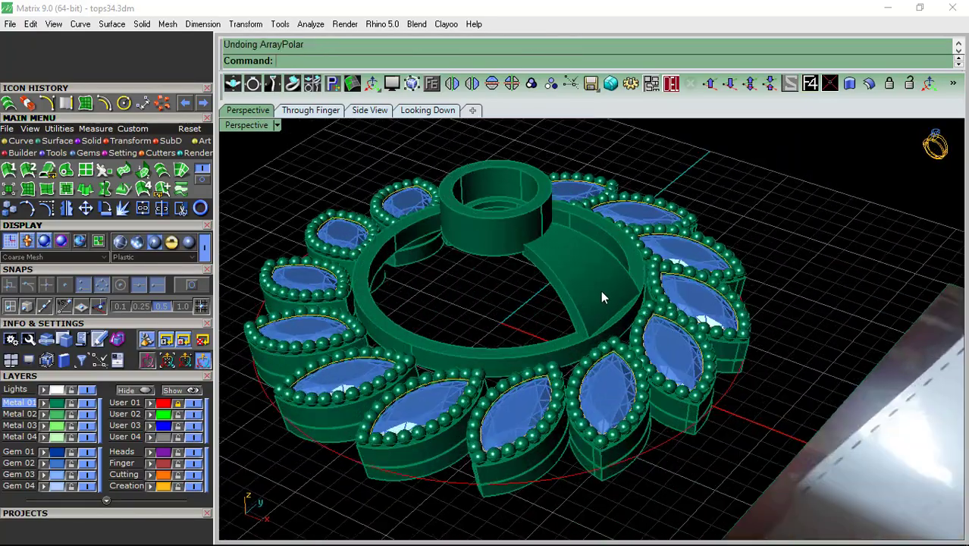
scroll(592, 283, up, 5)
scroll(540, 286, up, 2)
- Place a 2.6 mm round gem on the wedge using Gem on Surface
click(541, 293)
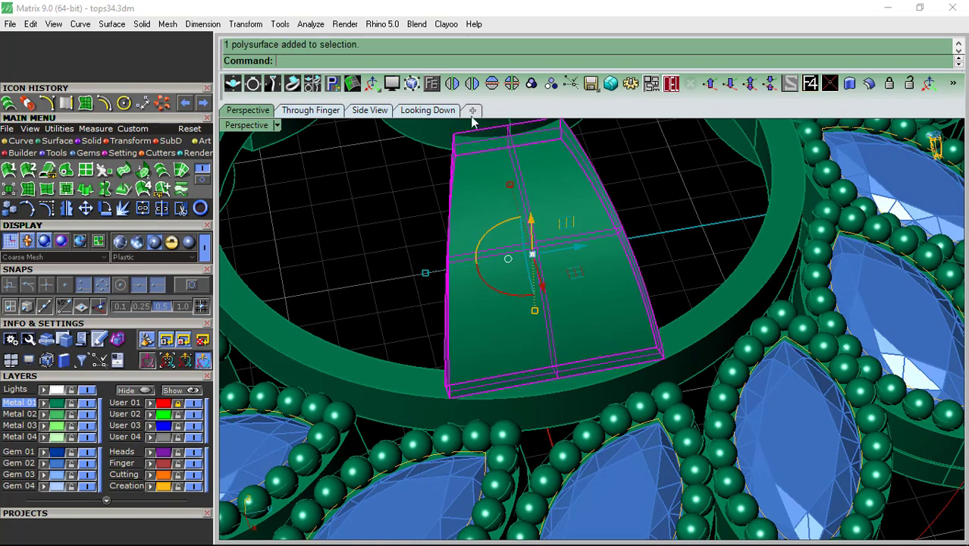
click(431, 82)
click(459, 124)
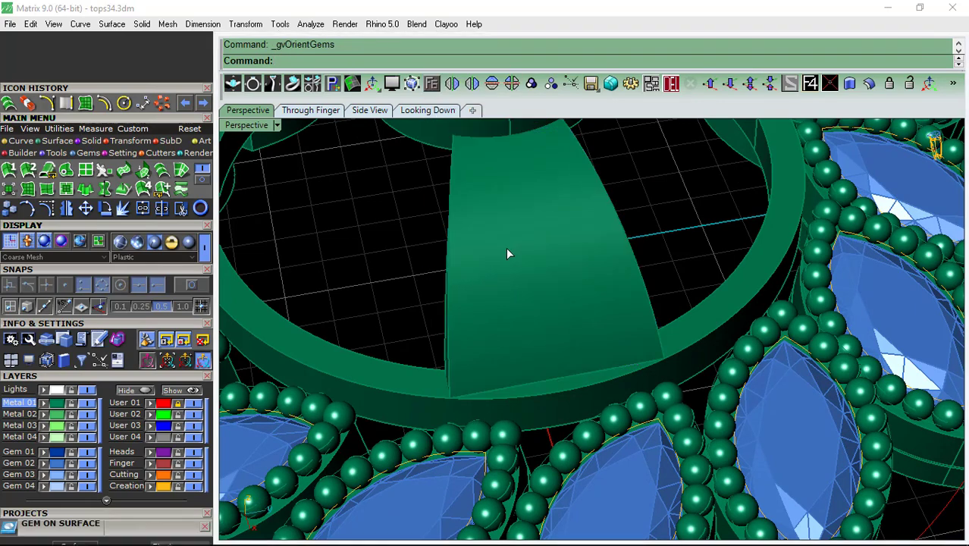
click(552, 239)
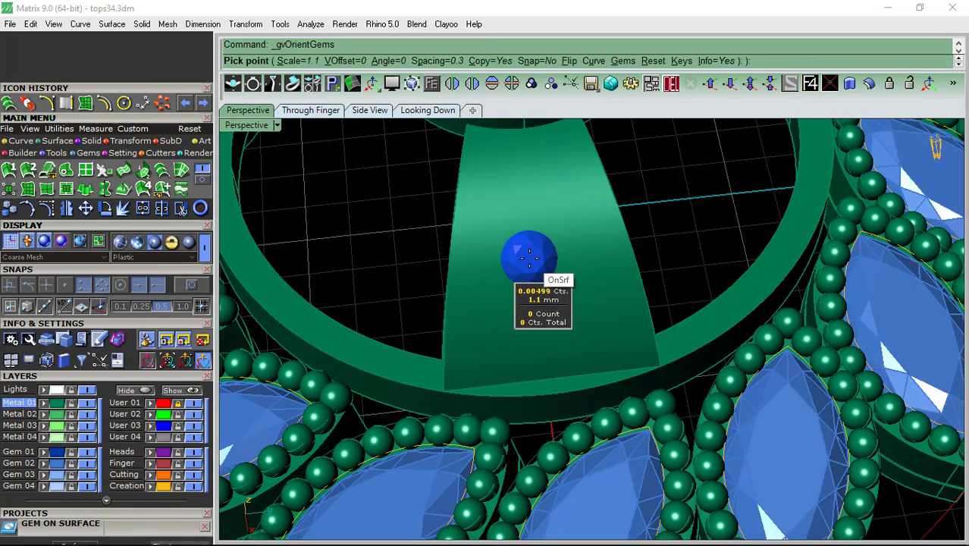
scroll(530, 256, up, 1)
scroll(531, 255, up, 1)
scroll(533, 252, up, 2)
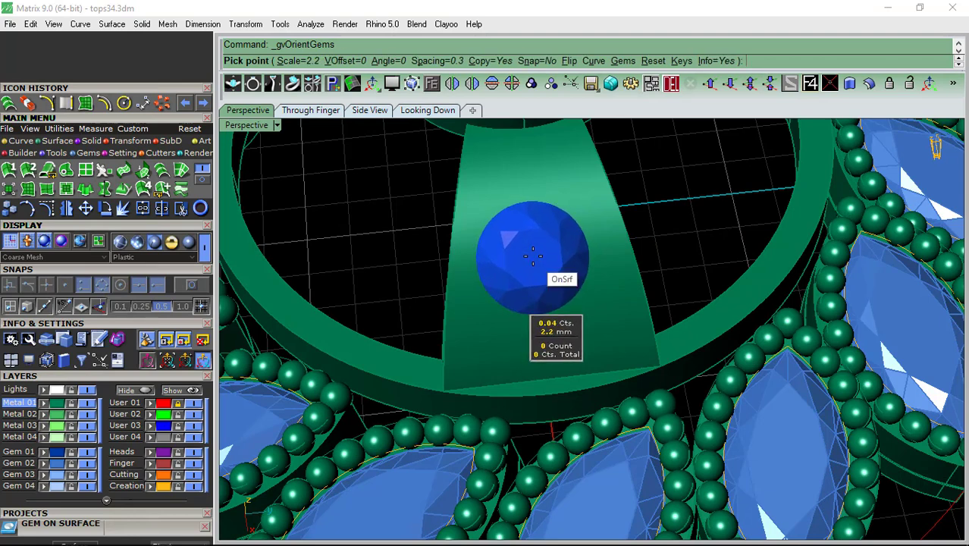
scroll(536, 249, up, 7)
scroll(535, 249, up, 2)
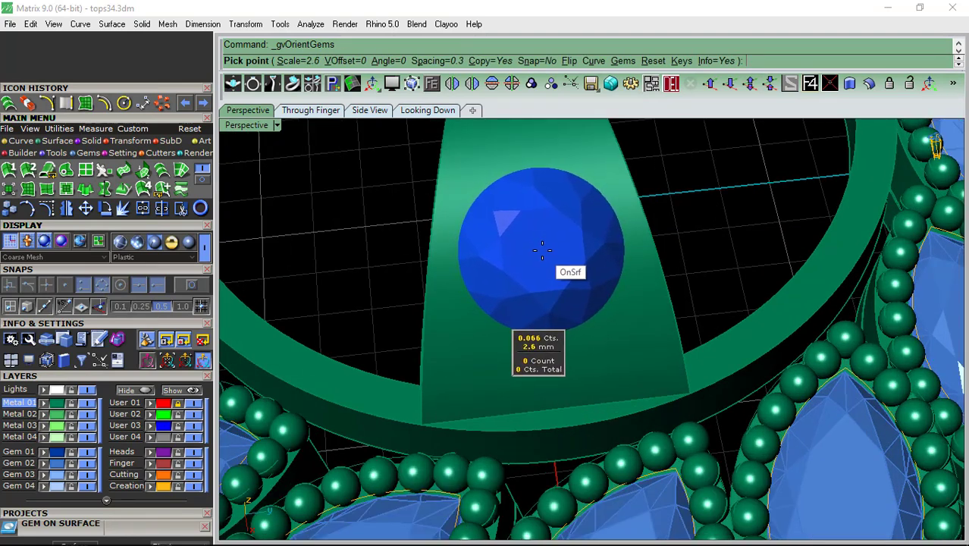
click(543, 250)
key(Return)
- Add a gem cutter beneath the round gem
right_drag(543, 250, 607, 225)
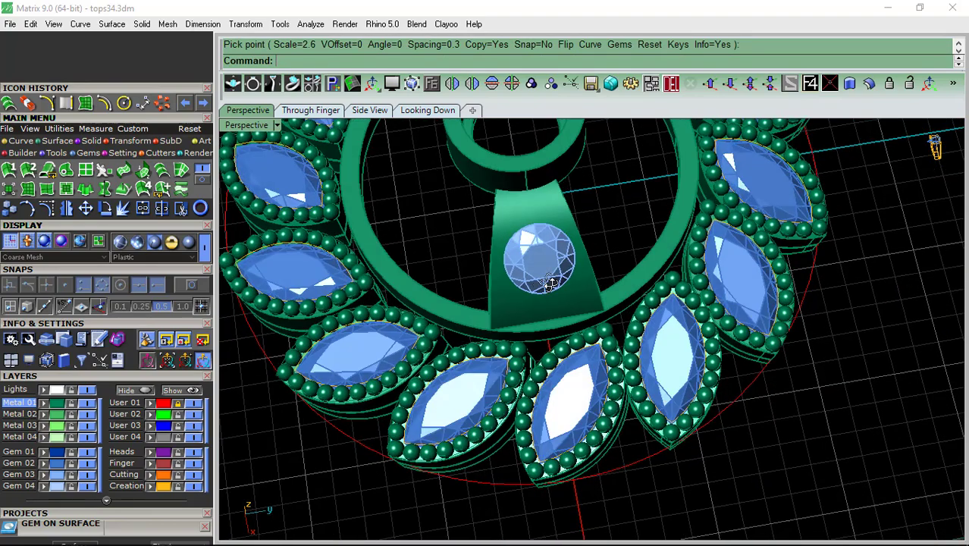
scroll(543, 258, up, 4)
click(530, 271)
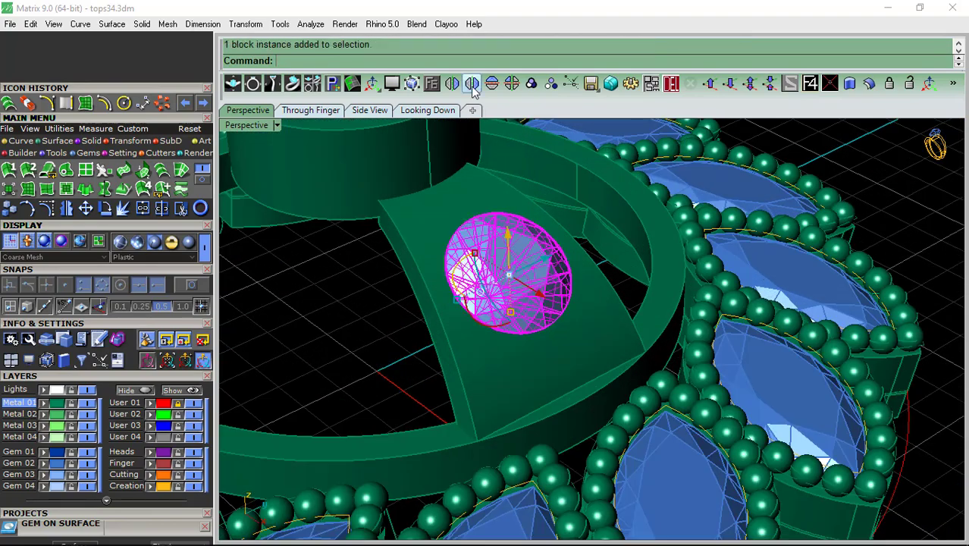
click(432, 84)
click(464, 205)
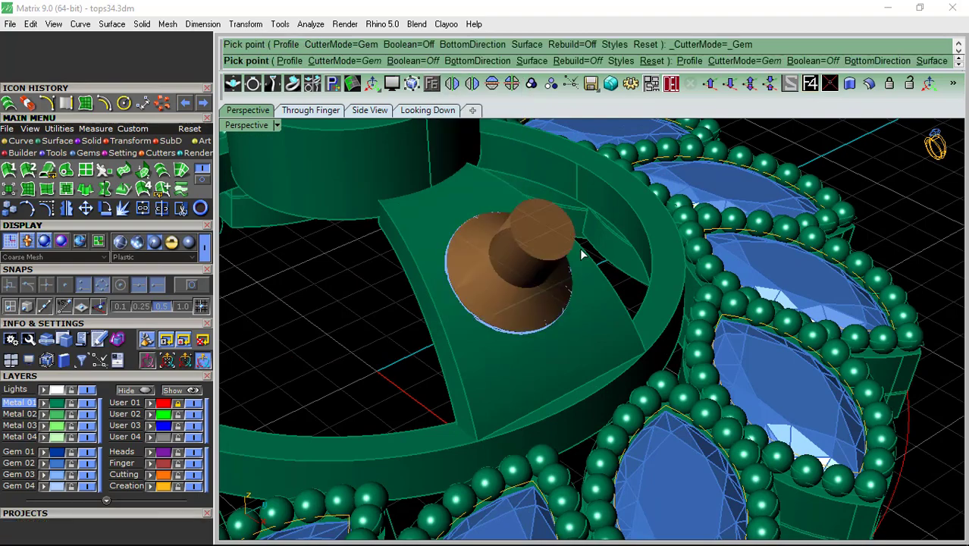
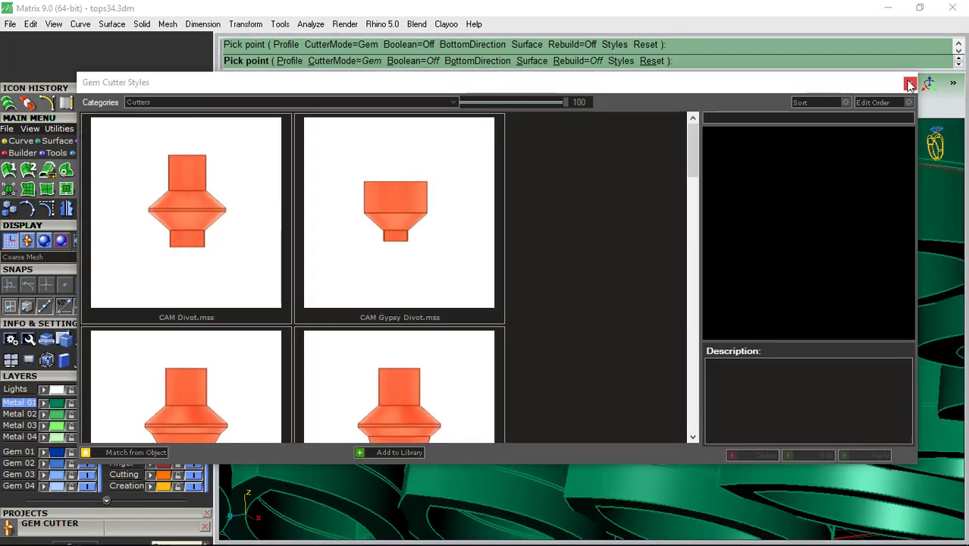
- Close the Gem Cutter Styles gallery and finish the gem cutter to produce the round stone
click(908, 82)
scroll(627, 222, up, 3)
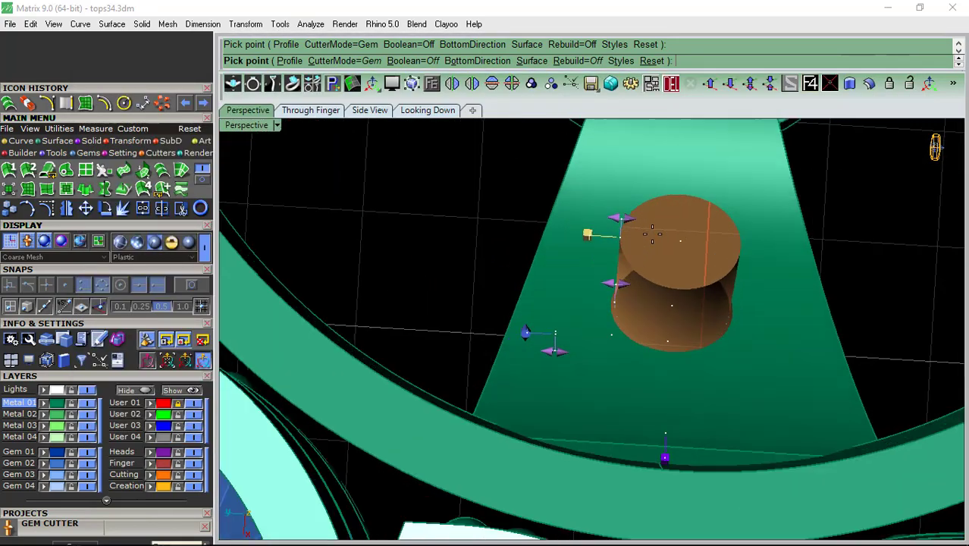
scroll(627, 221, up, 2)
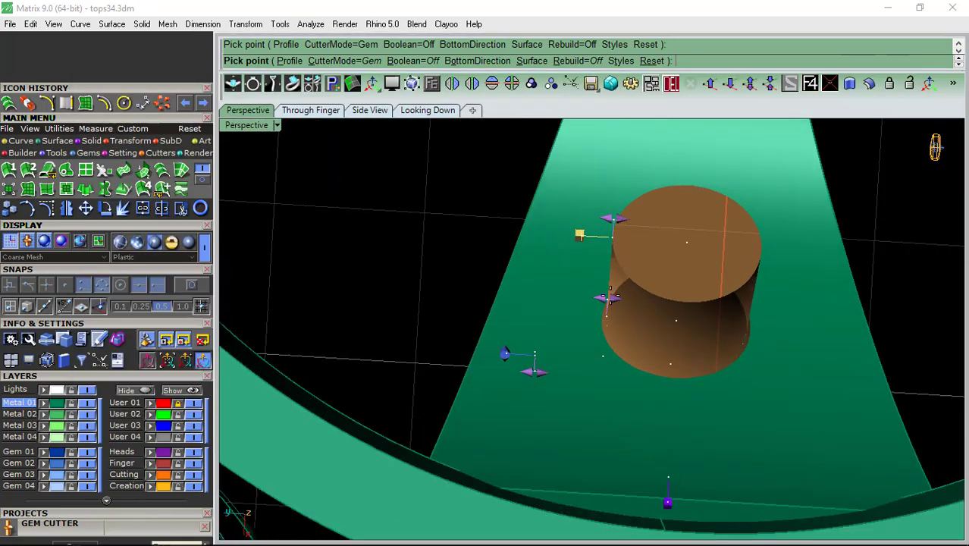
key(Return)
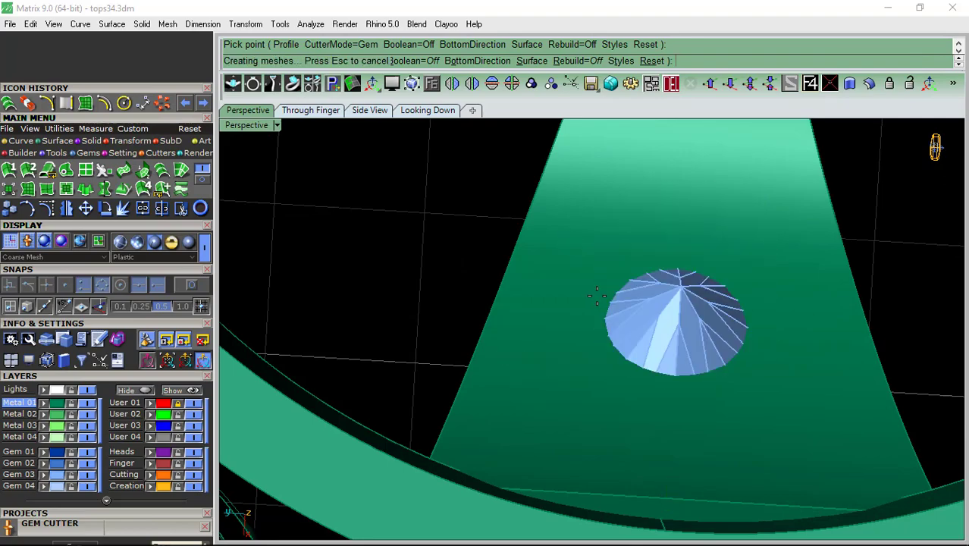
- Boolean-difference the orange sphere cutter from the tapered plate to cut the stone seat
scroll(544, 404, down, 5)
right_drag(654, 234, 606, 281)
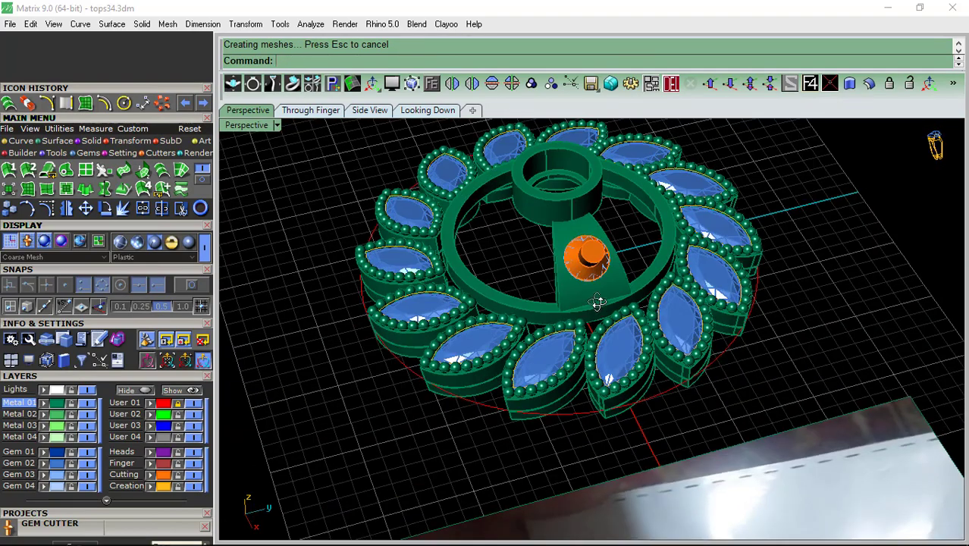
scroll(596, 291, up, 6)
click(596, 295)
click(95, 141)
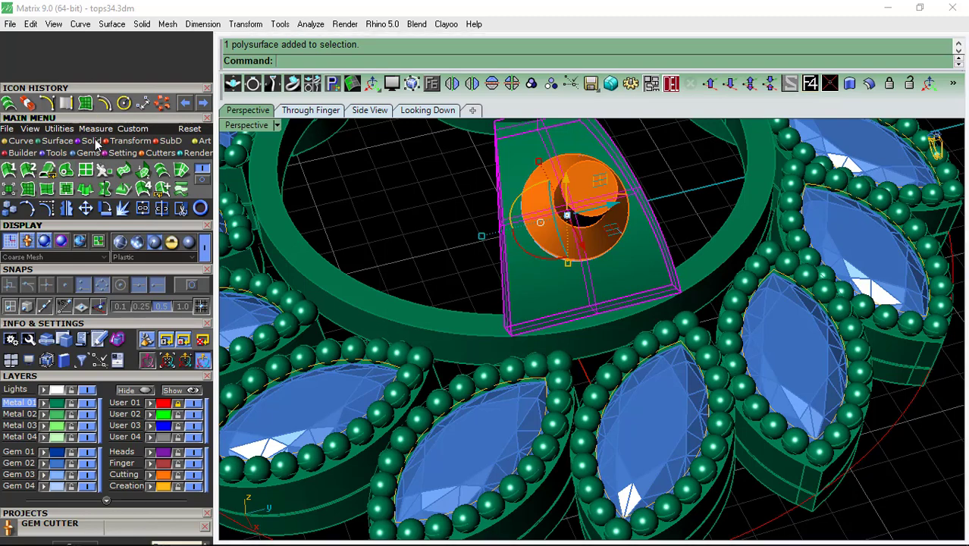
click(27, 173)
click(550, 231)
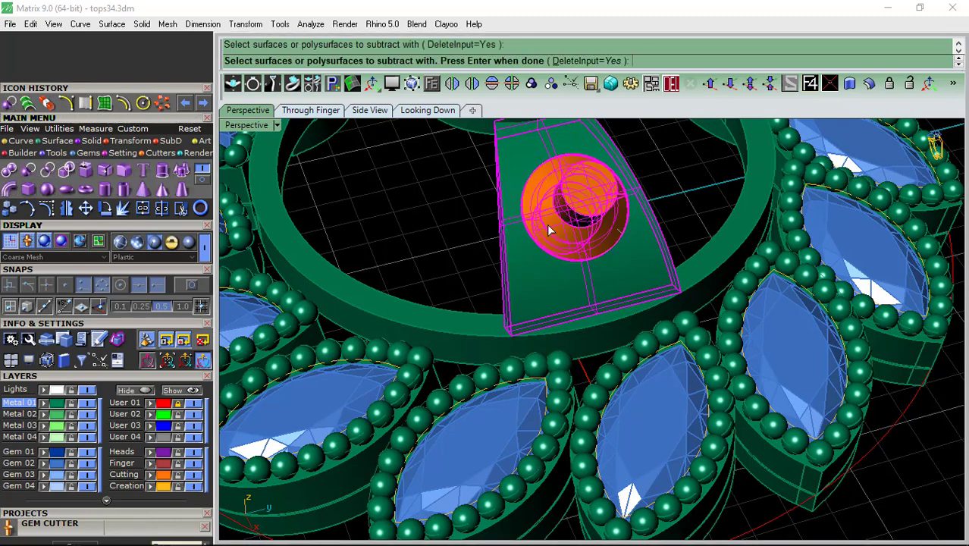
key(Return)
- Select the tapered plate holding the stone and bring up its Object Actions
scroll(569, 228, down, 2)
scroll(592, 250, down, 3)
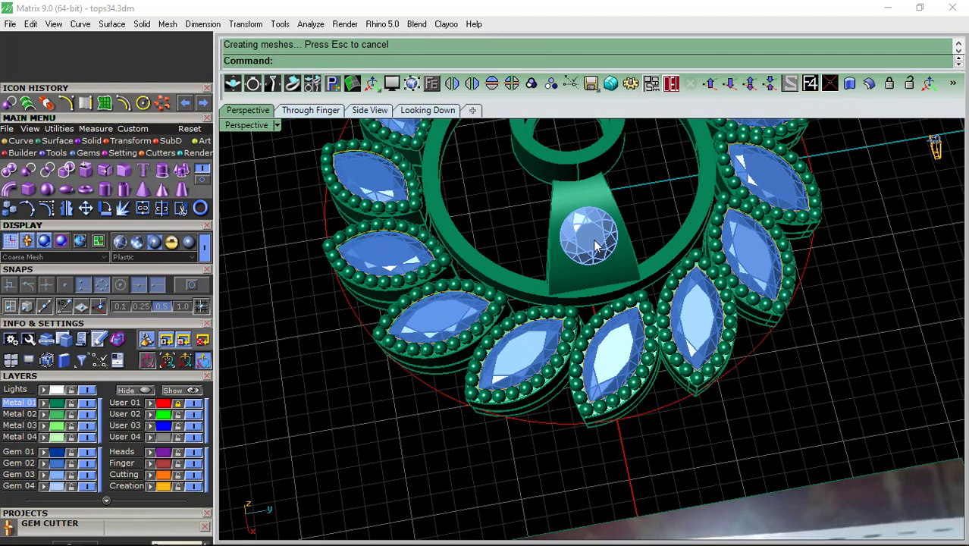
scroll(584, 253, up, 2)
scroll(575, 247, up, 3)
click(574, 246)
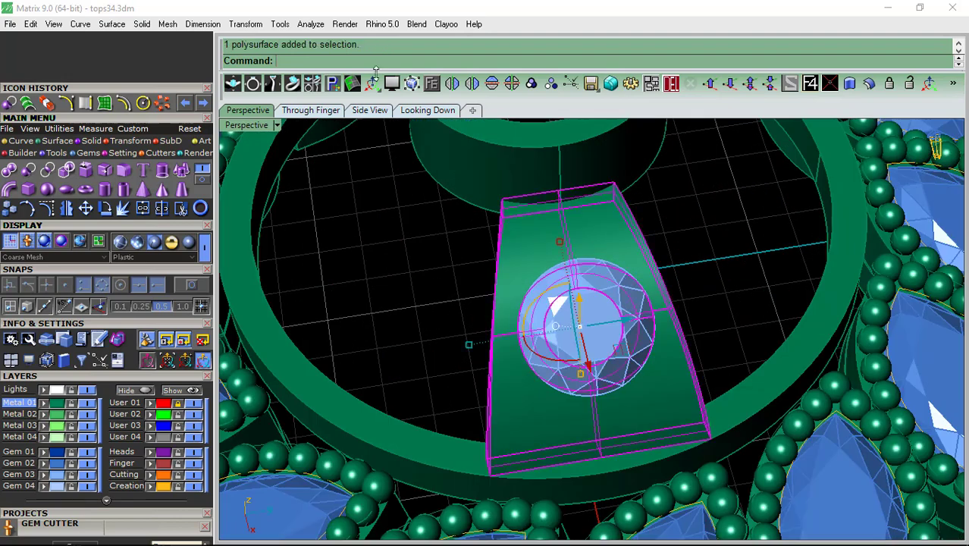
click(432, 85)
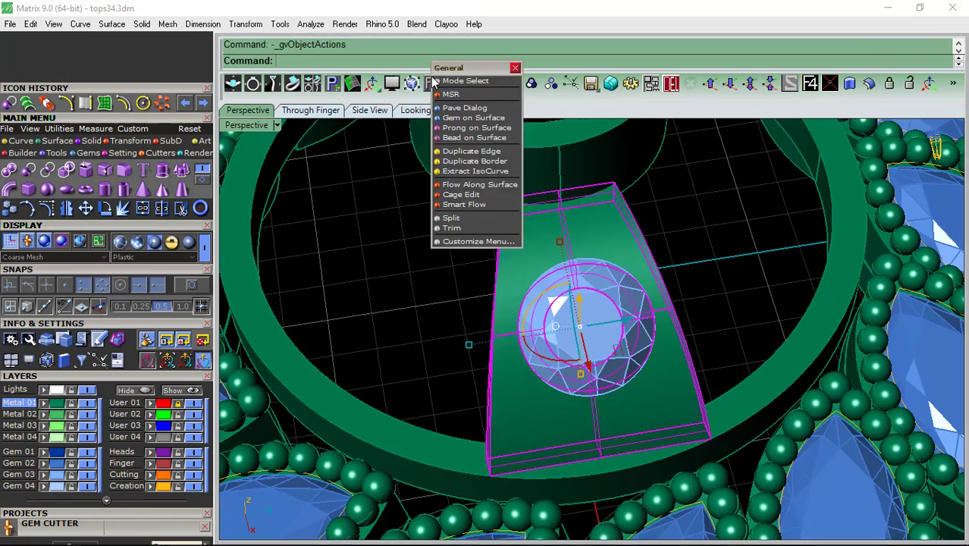
- Start Prong on Surface with drop 0.15, height 0.75 and prong diameter 0.7 mm
click(476, 128)
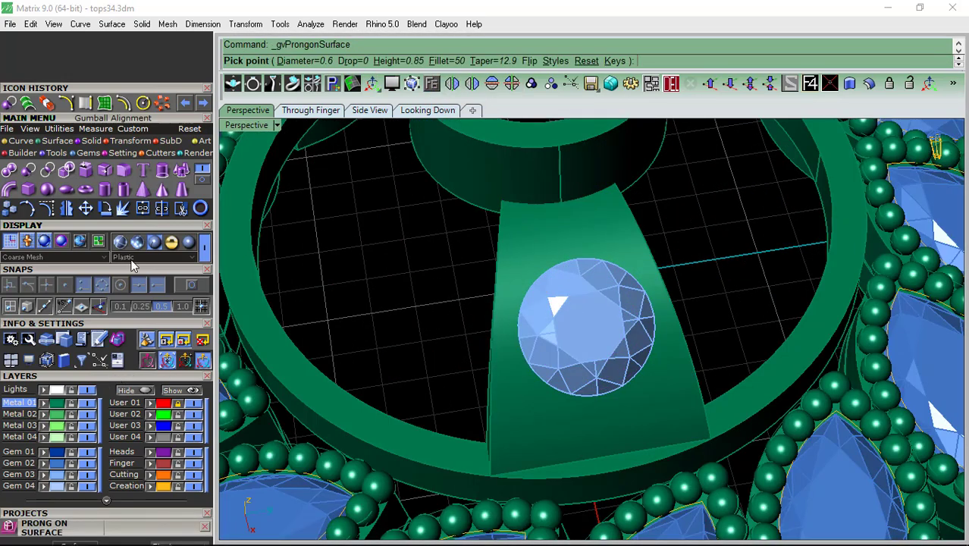
click(94, 376)
text(0.15)
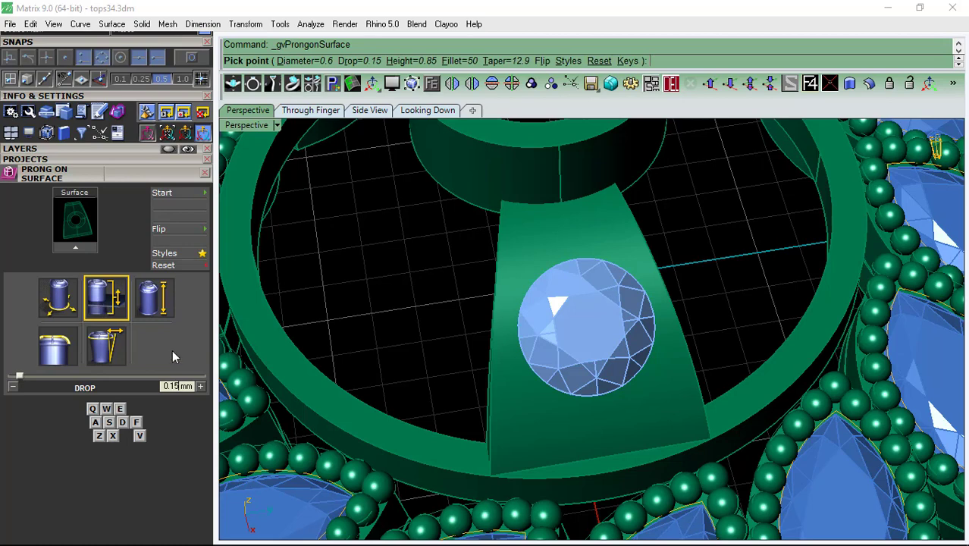
click(157, 310)
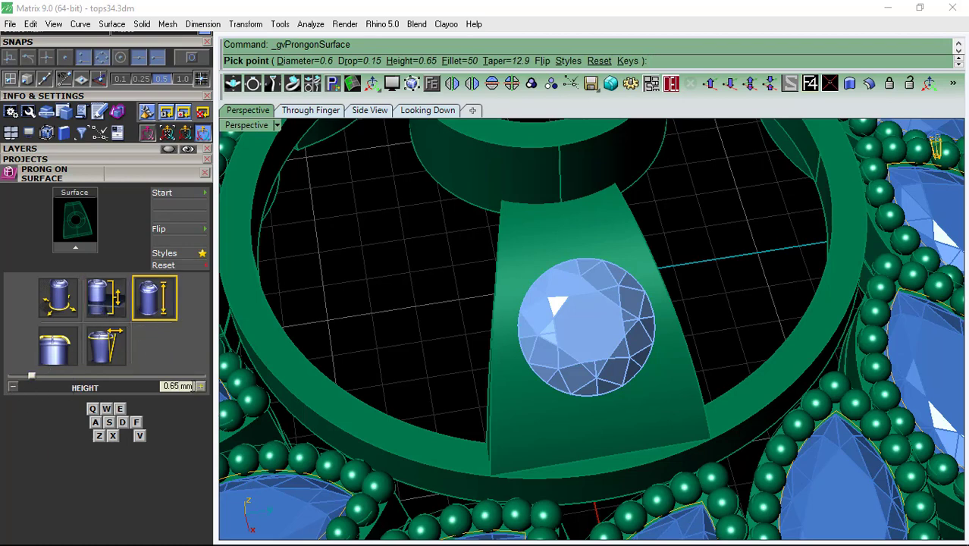
click(124, 305)
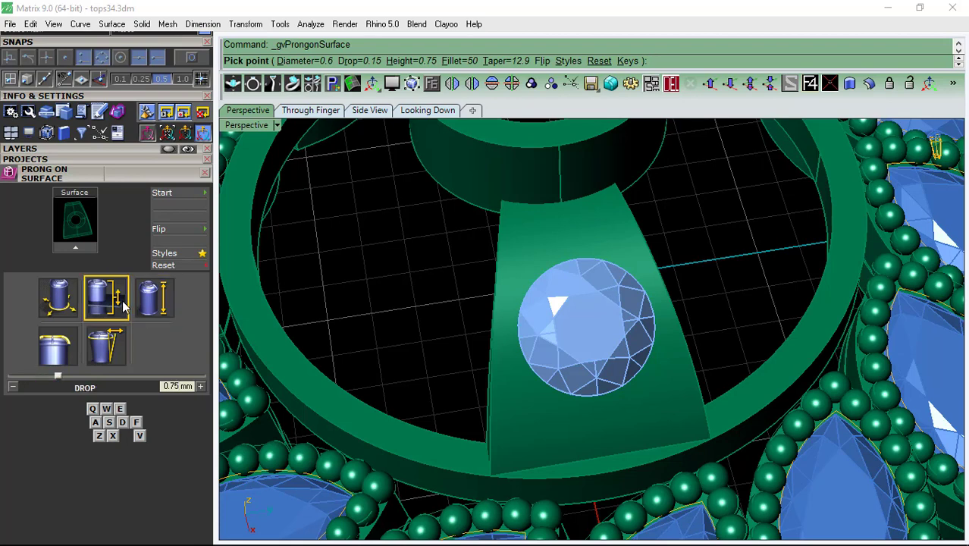
click(63, 292)
scroll(554, 410, up, 3)
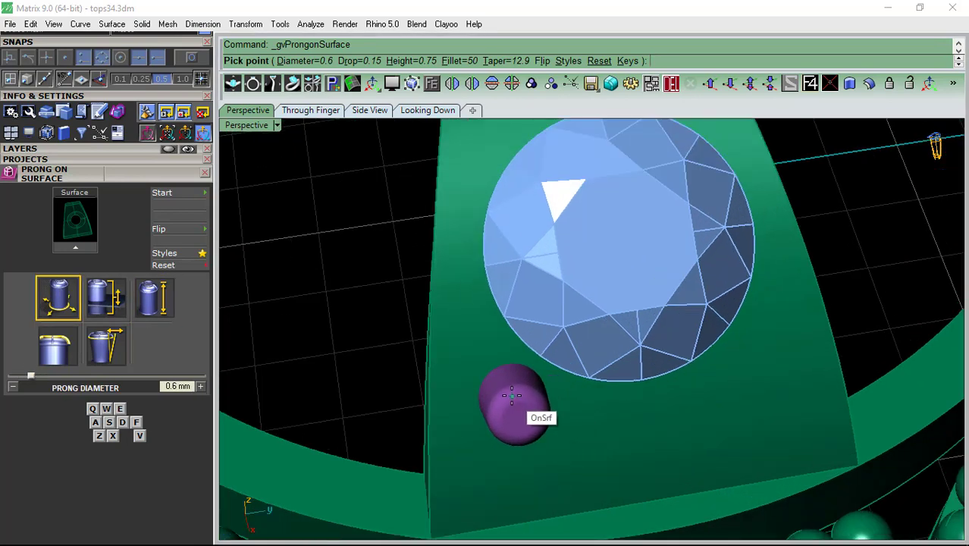
key(w)
- Place four prongs around the round stone: lower left, right, upper left, upper right
click(524, 391)
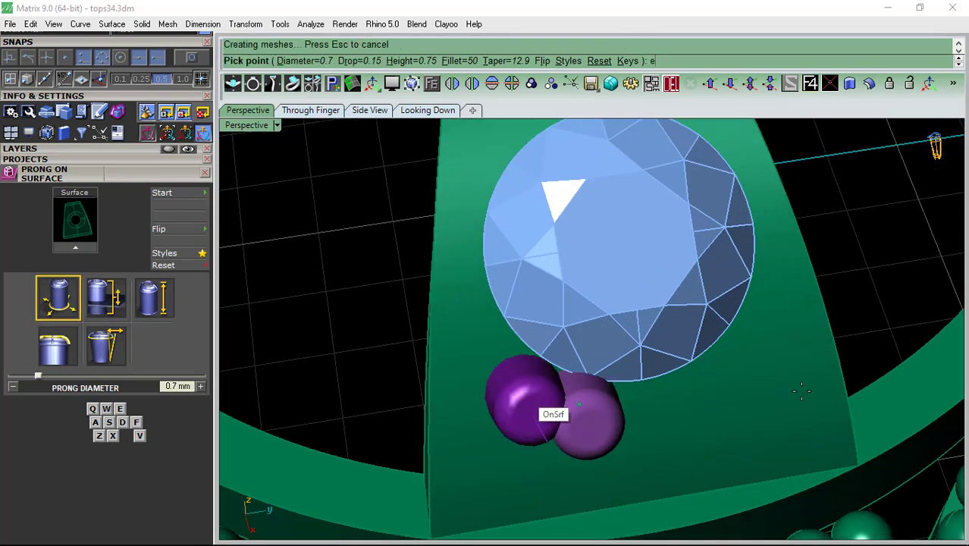
click(754, 354)
scroll(657, 337, down, 2)
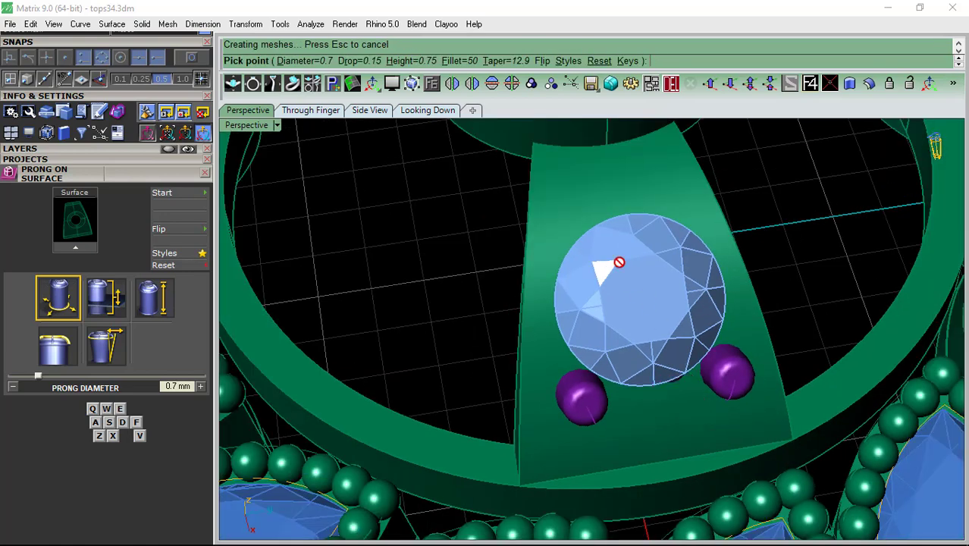
scroll(577, 198, up, 3)
click(575, 220)
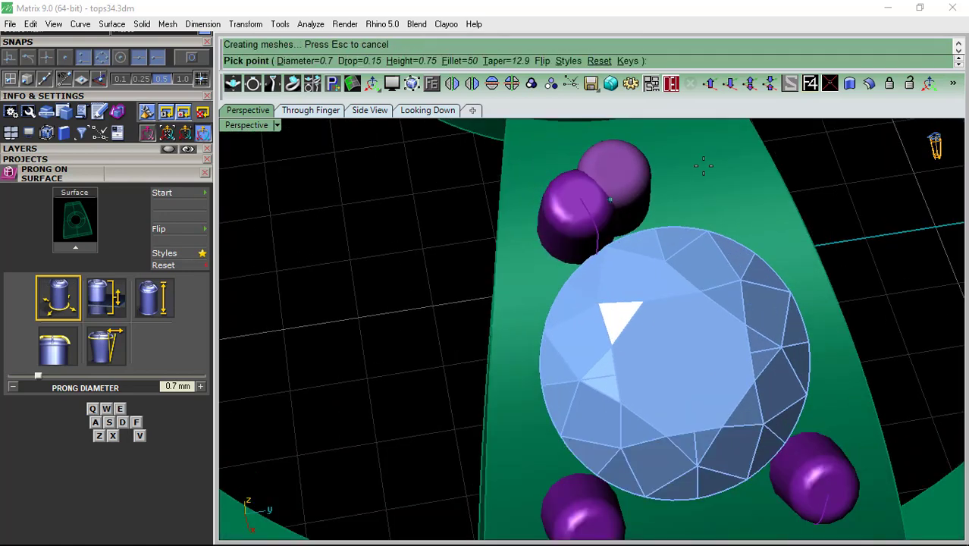
click(735, 203)
key(Return)
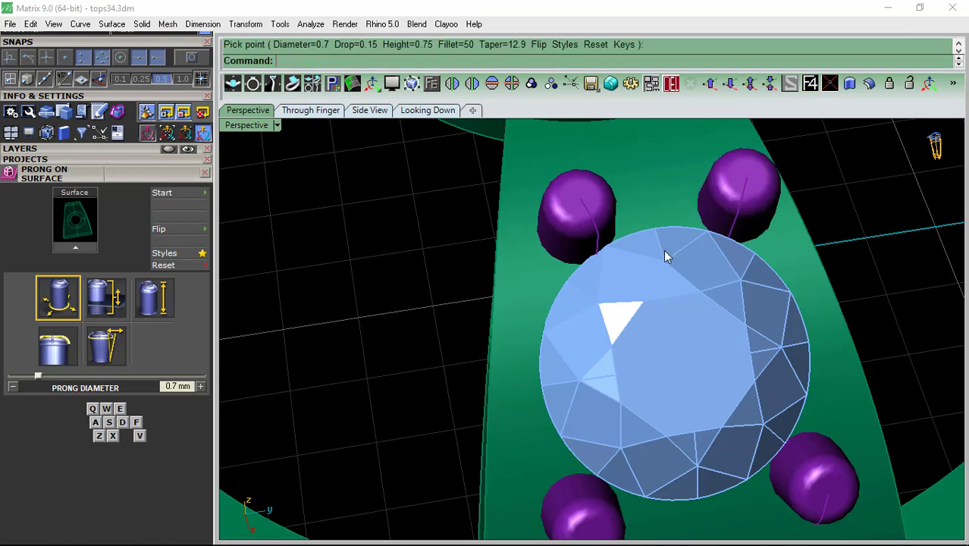
- Group the four prongs together with the stone and its tapered plate
scroll(665, 256, down, 2)
click(599, 221)
shift+click(744, 220)
shift+click(792, 454)
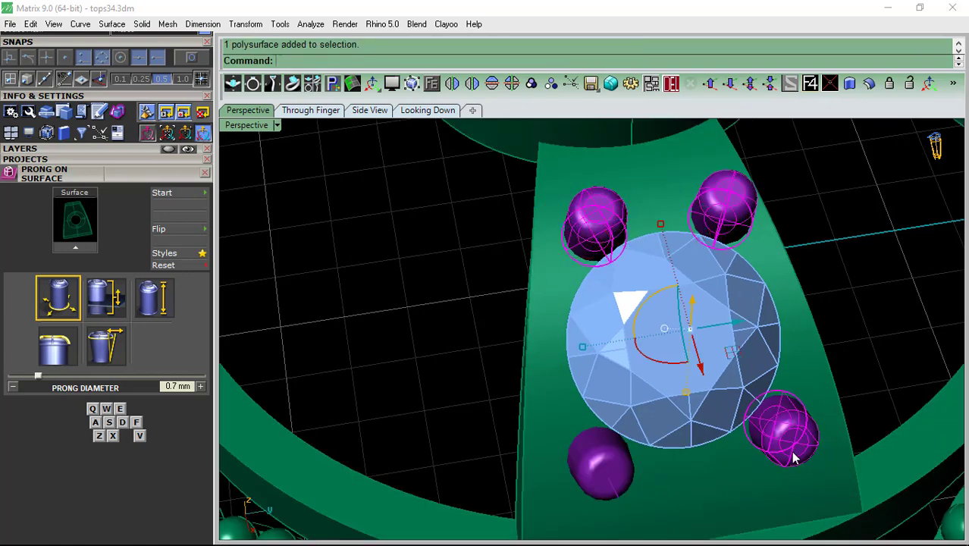
shift+click(600, 463)
click(531, 83)
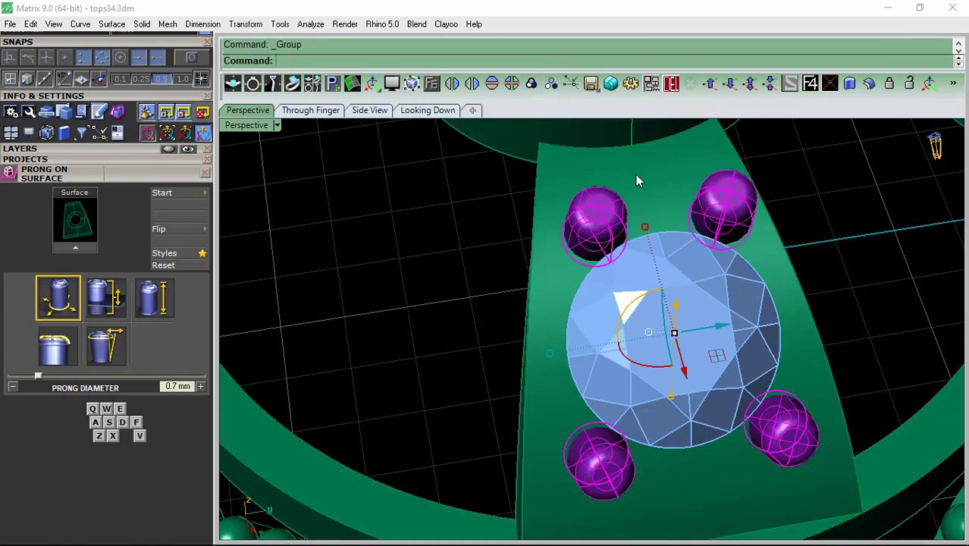
shift+click(645, 177)
right_click(645, 177)
click(60, 149)
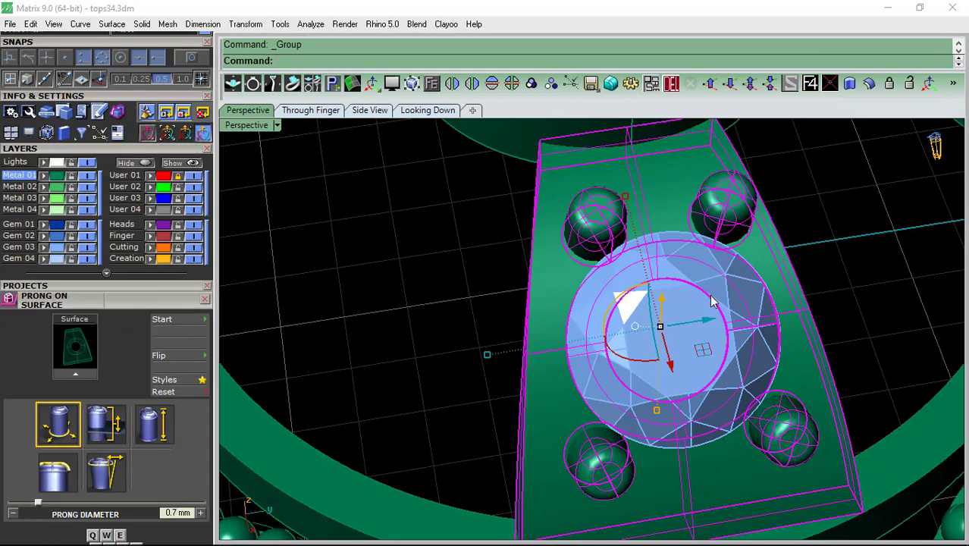
- Start a polar array of the setting group centred on the ring centre at 0,0
scroll(599, 323, down, 5)
right_drag(599, 323, 192, 274)
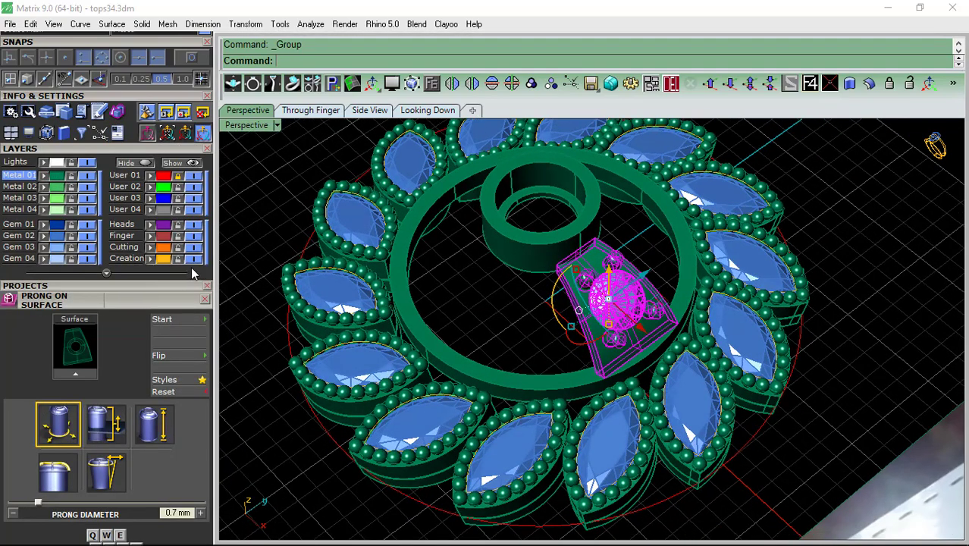
click(117, 150)
click(201, 179)
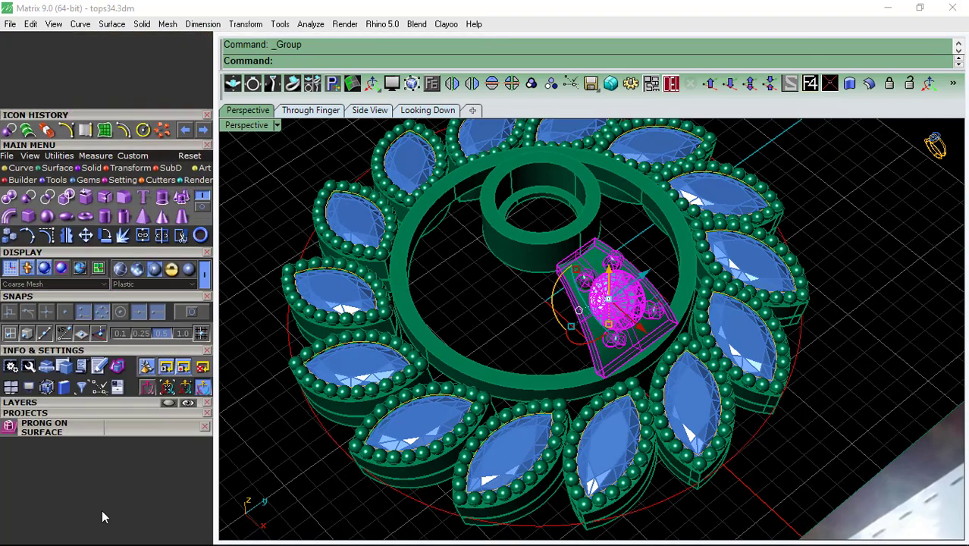
click(163, 130)
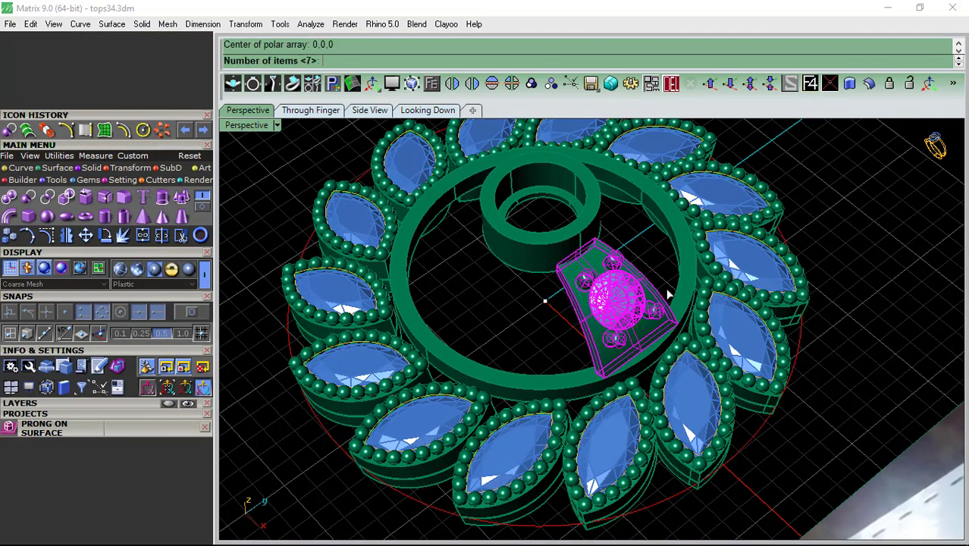
key(Return)
key(Return)
- Set the polar array to 6 items over 360 degrees and accept it
mouse_move(669, 295)
right_down()
mouse_move(641, 356)
mouse_move(643, 284)
right_up()
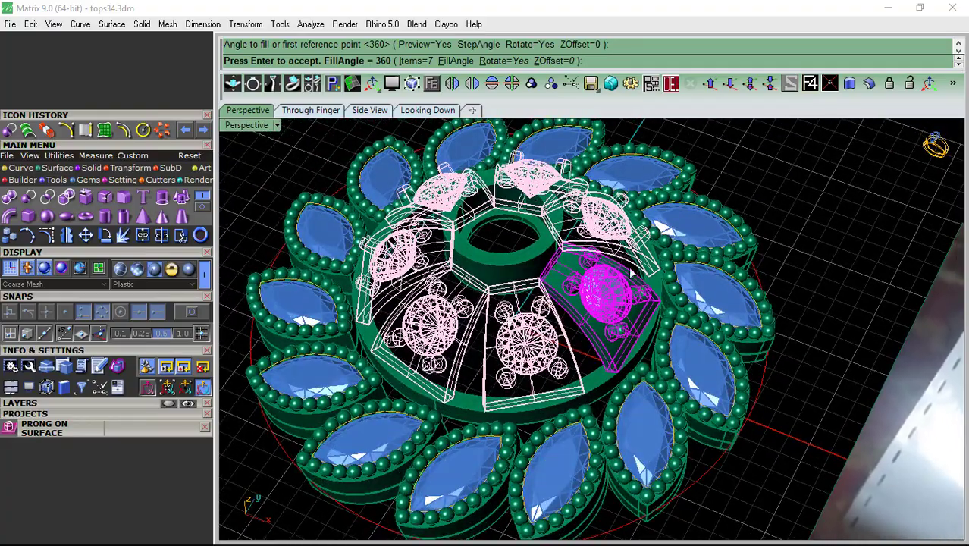
click(416, 61)
text(6)
key(Return)
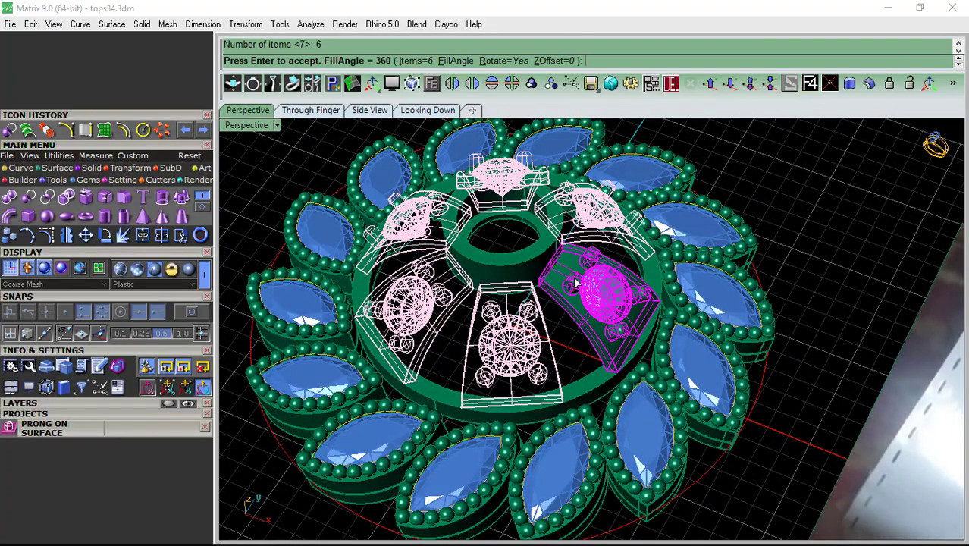
mouse_move(584, 336)
right_down()
mouse_move(583, 357)
mouse_move(591, 332)
right_up()
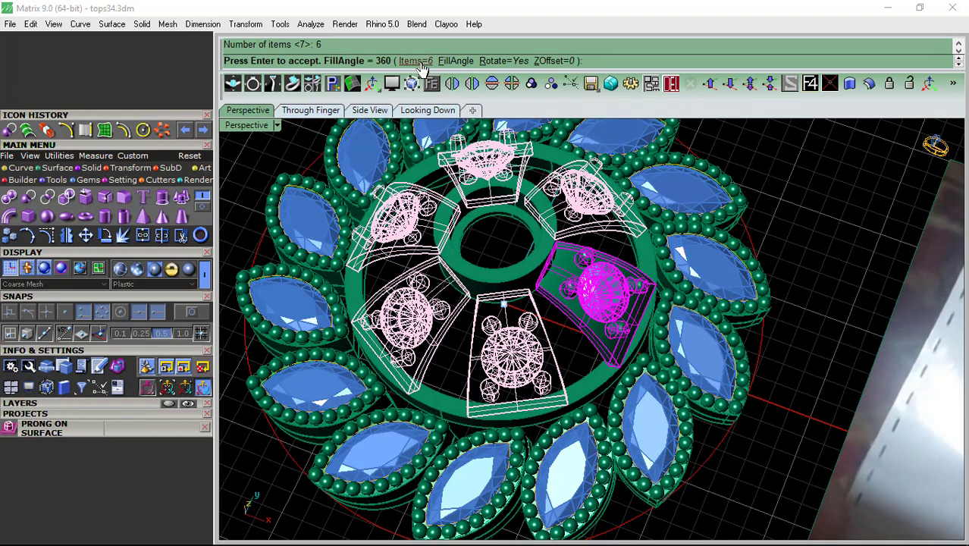
key(Return)
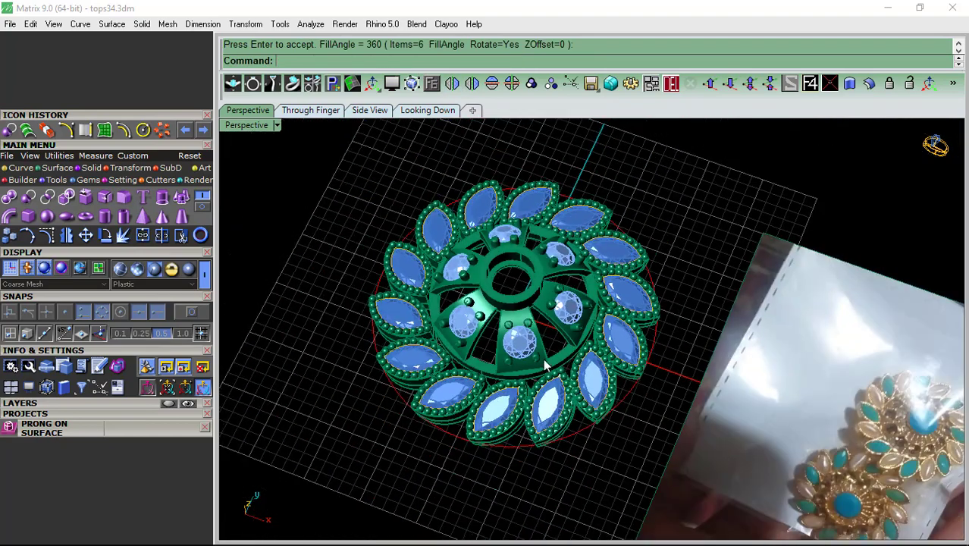
- Window-select all the flower ring parts and drag them upward with the gumball Z arrow
right_drag(818, 225, 619, 243)
scroll(619, 243, up, 5)
scroll(611, 292, up, 2)
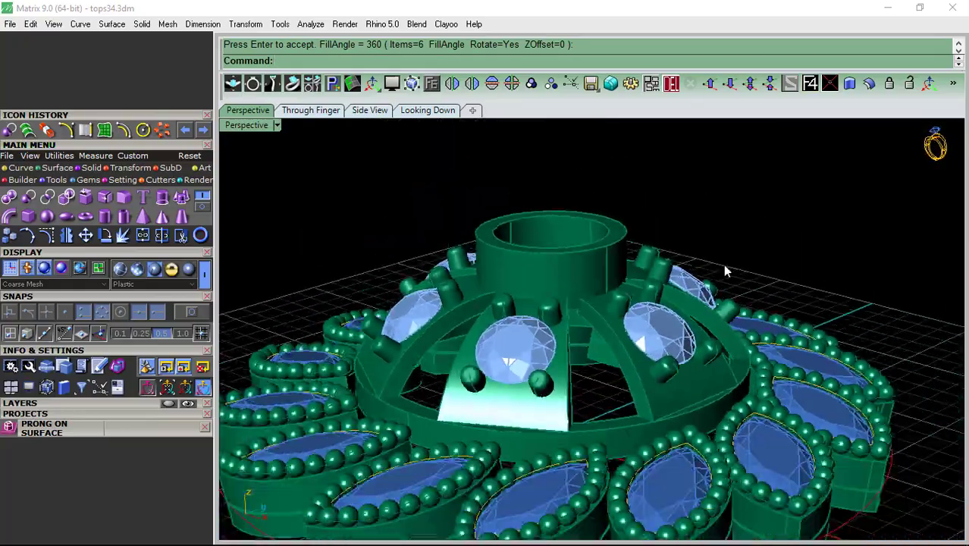
mouse_move(726, 271)
right_down()
mouse_move(595, 418)
mouse_move(485, 362)
mouse_move(632, 246)
mouse_move(640, 301)
mouse_move(622, 290)
mouse_move(214, 356)
right_up()
scroll(596, 417, down, 3)
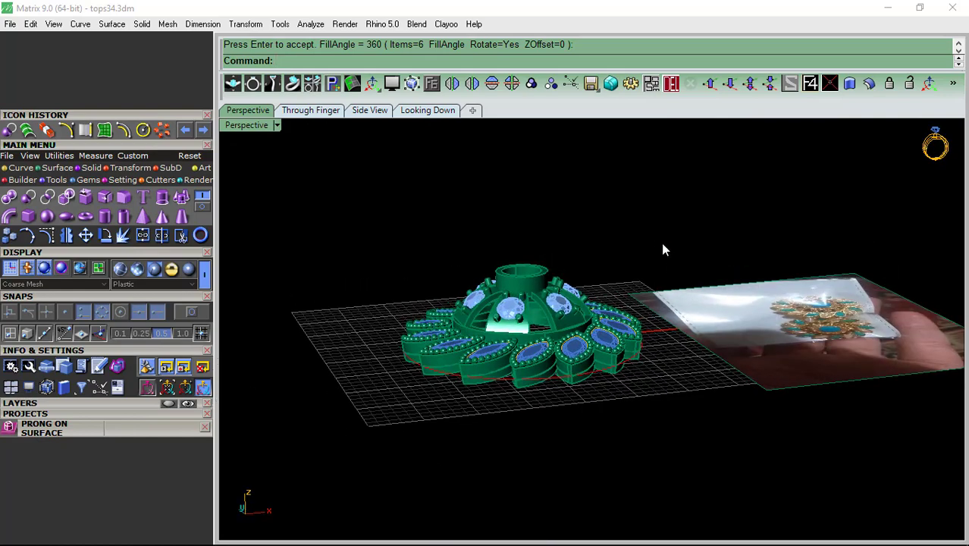
drag(325, 233, 729, 426)
ctrl+drag(822, 345, 855, 421)
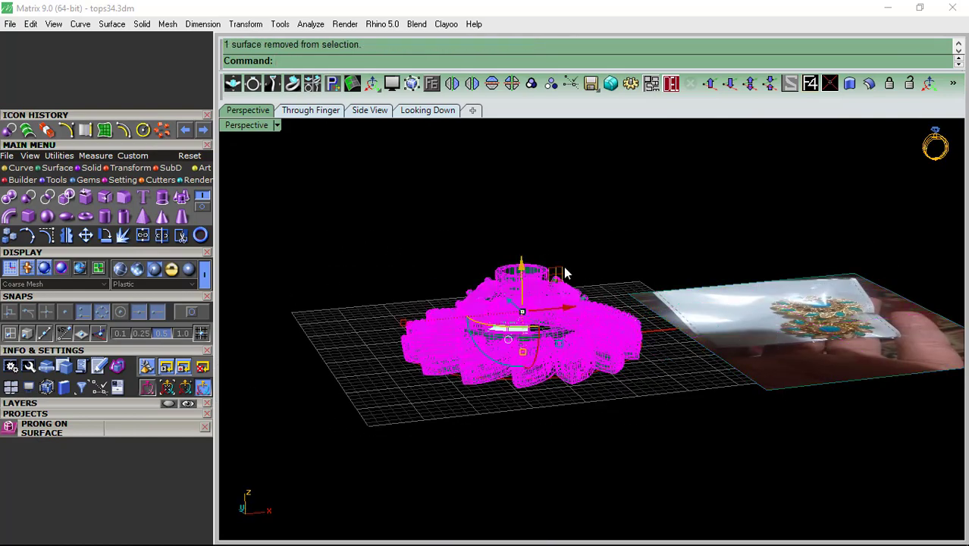
scroll(520, 279, up, 2)
drag(520, 279, 519, 255)
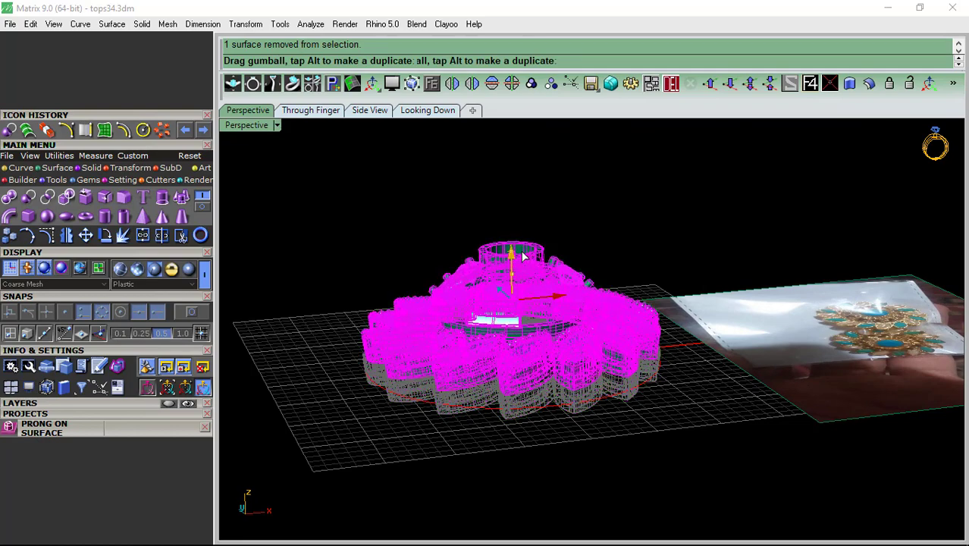
click(655, 195)
click(428, 111)
- Load a round 4.40 mm gem from the Builder's Gem Loader
click(205, 429)
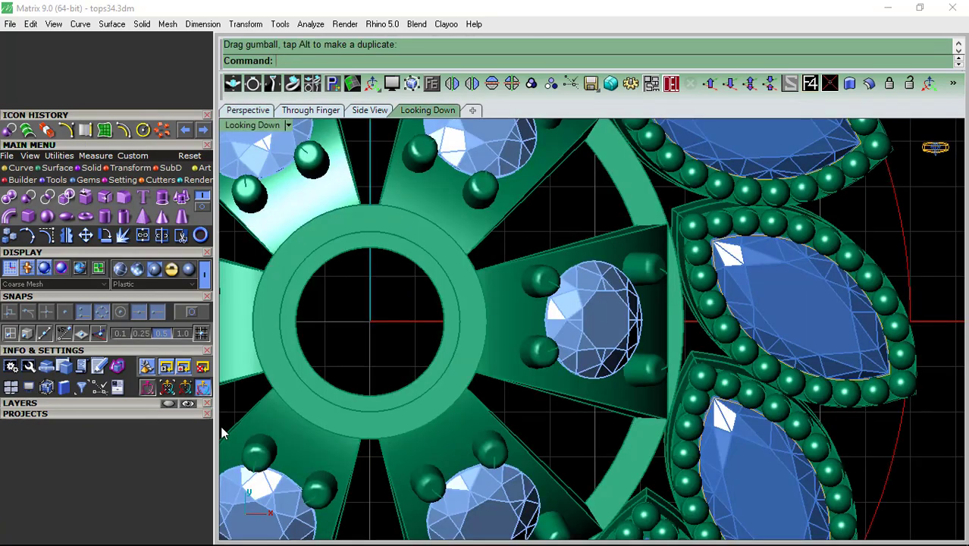
click(23, 182)
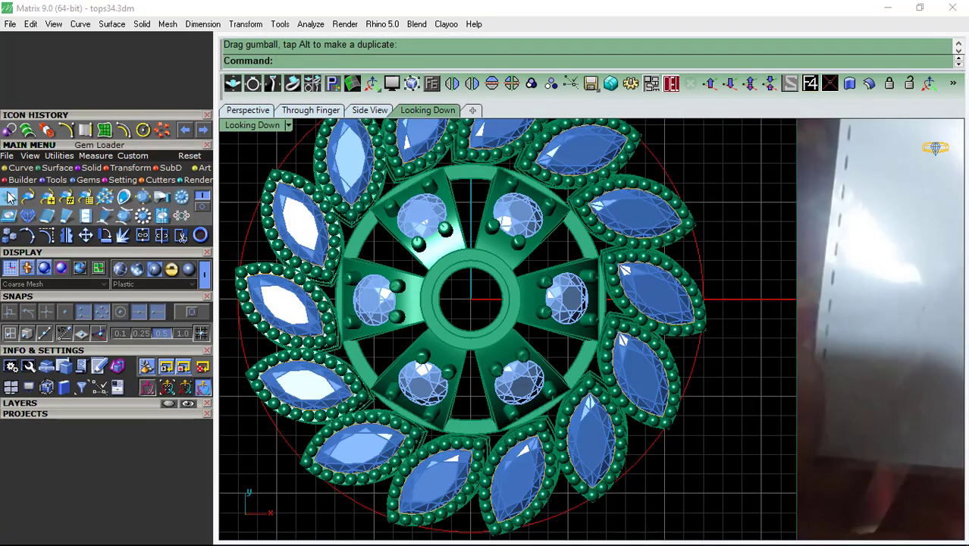
click(10, 198)
click(91, 402)
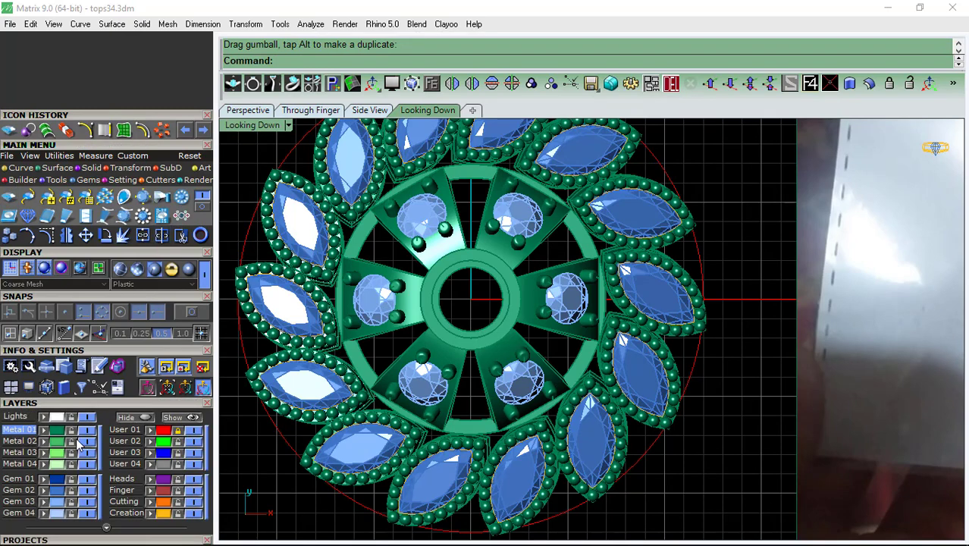
click(91, 404)
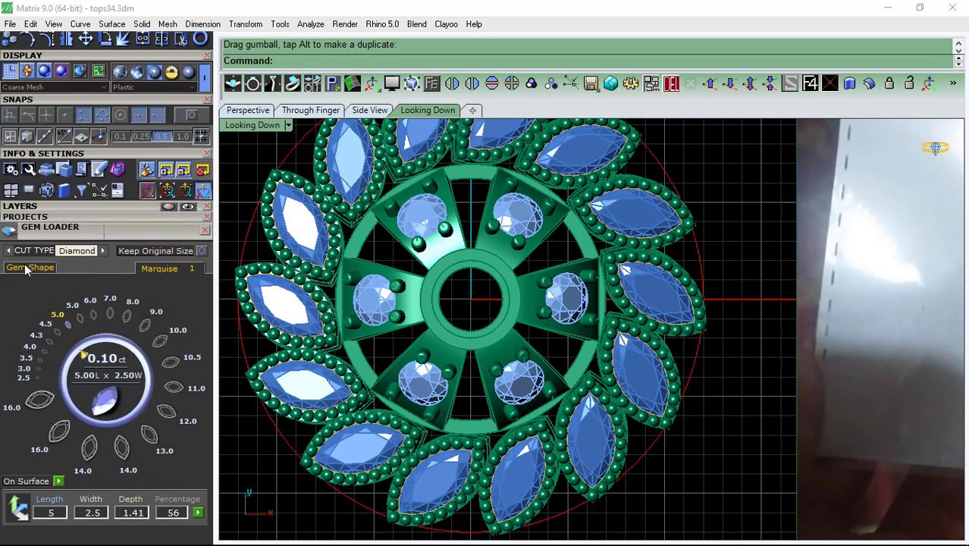
click(27, 268)
click(28, 319)
click(126, 316)
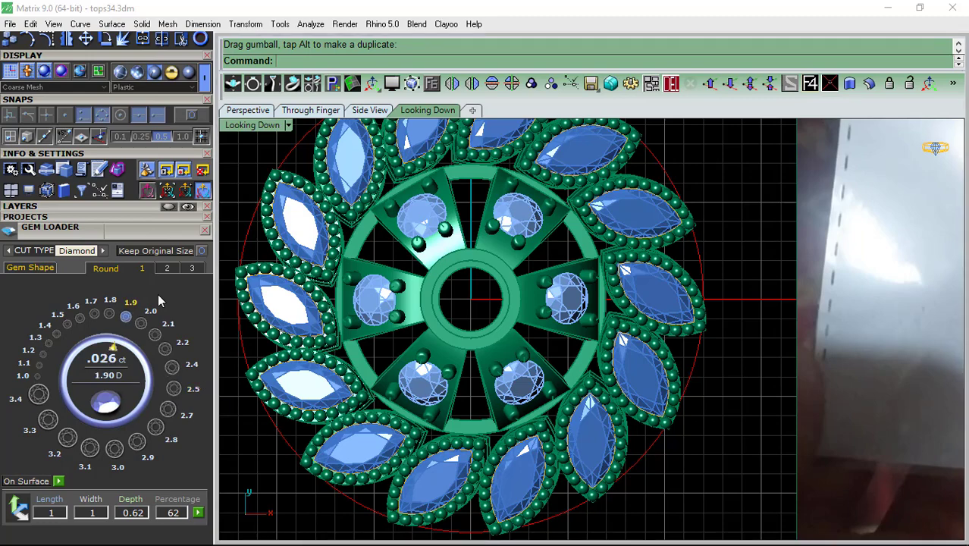
click(167, 268)
click(145, 326)
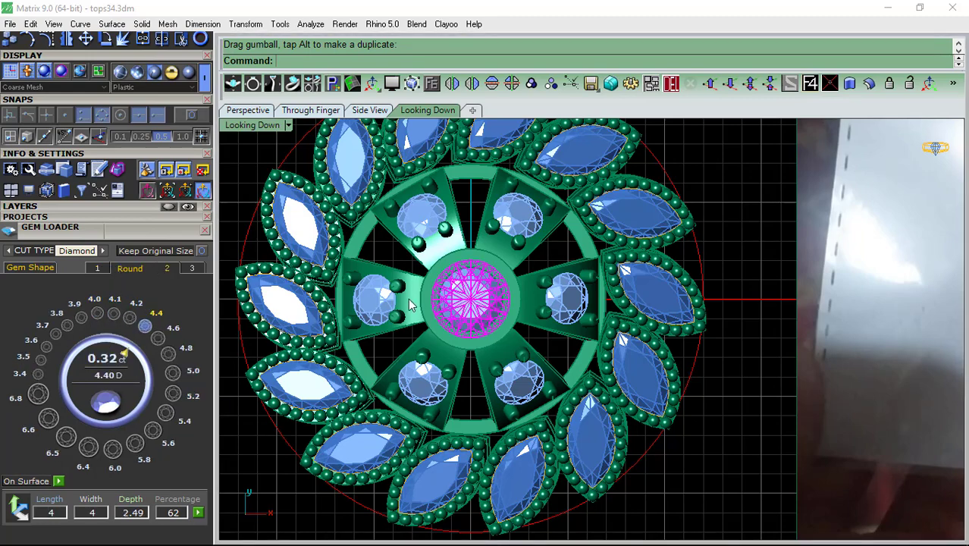
- Move the 4.40 mm round gem into the flower's top centre opening and seat it
click(250, 110)
scroll(523, 366, up, 3)
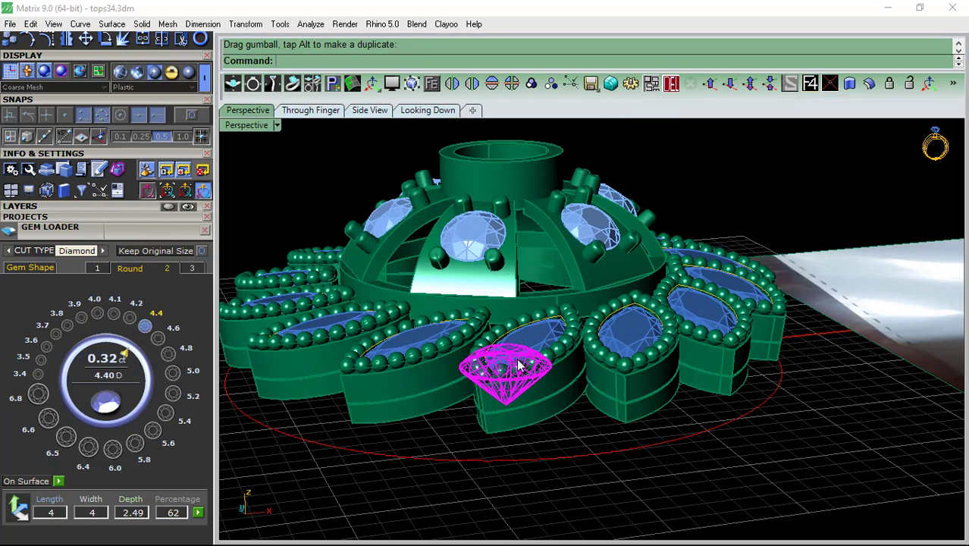
mouse_move(522, 363)
right_down()
mouse_move(514, 345)
mouse_move(512, 383)
right_up()
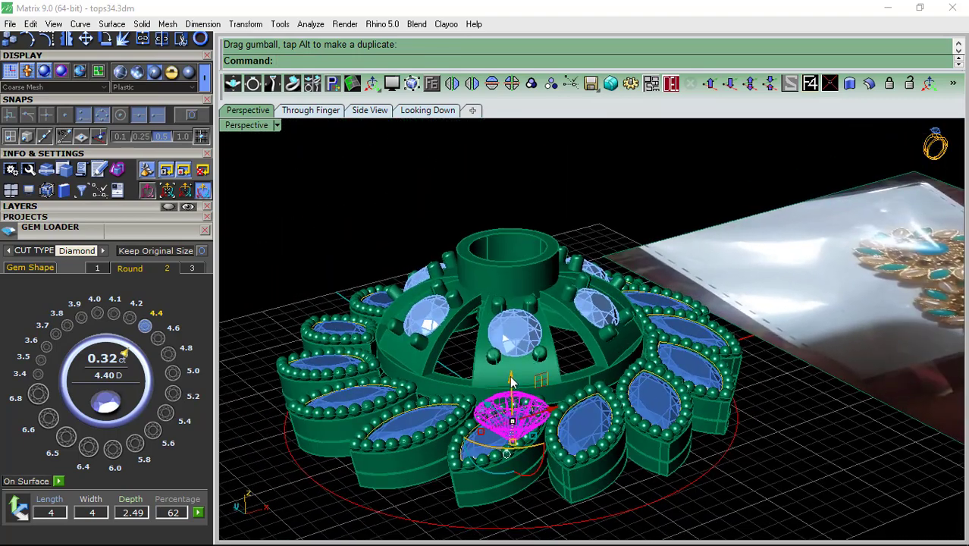
drag(512, 383, 541, 228)
key(Escape)
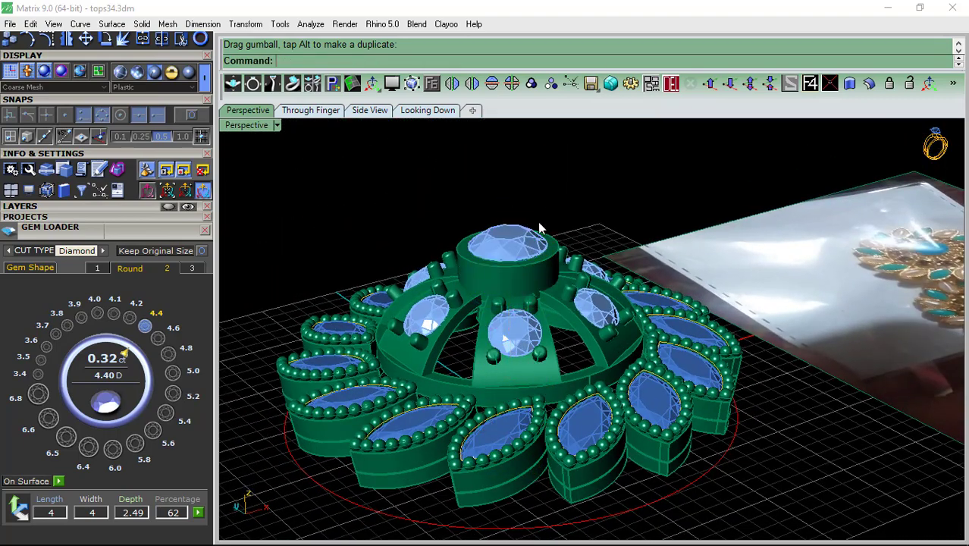
scroll(540, 227, up, 3)
scroll(537, 251, up, 3)
click(537, 251)
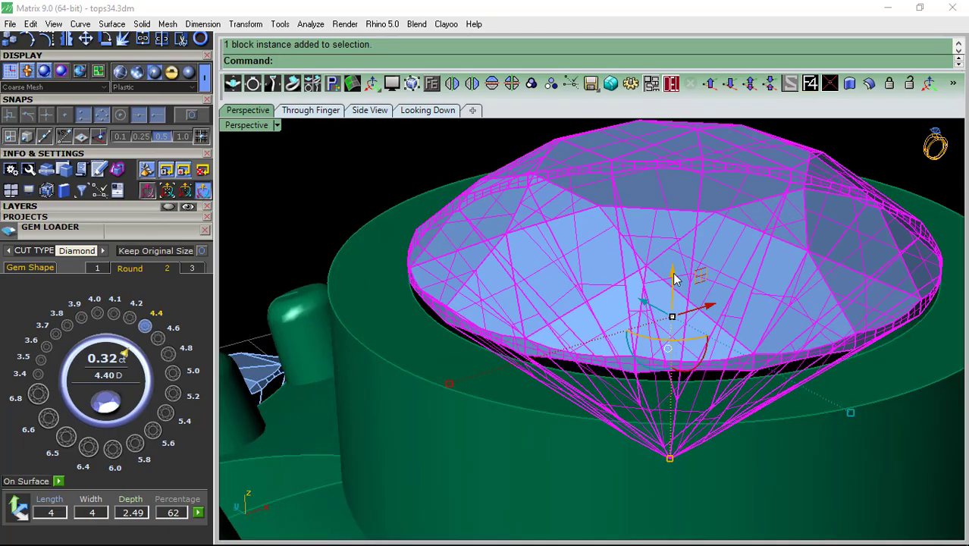
drag(673, 275, 322, 176)
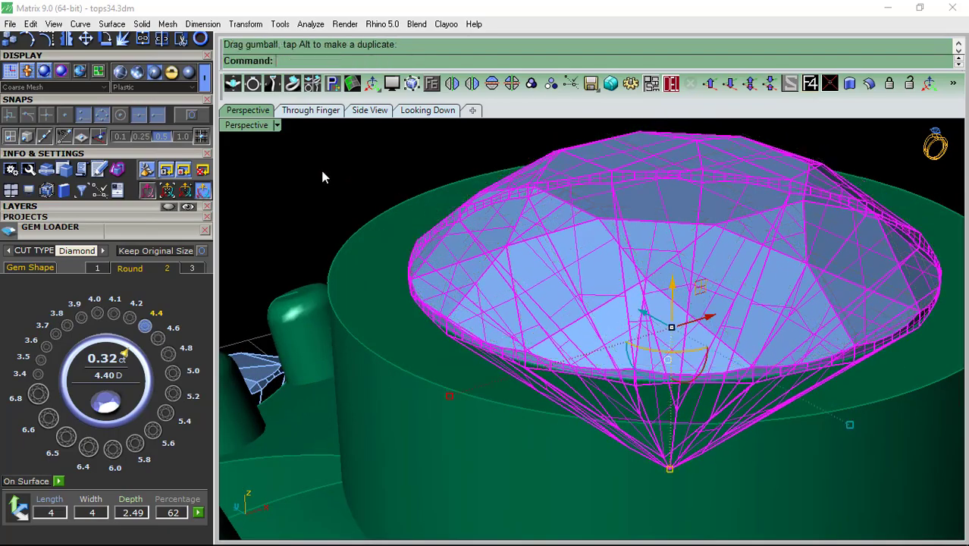
key(Escape)
scroll(582, 201, down, 5)
mouse_move(582, 201)
right_down()
mouse_move(561, 304)
mouse_move(623, 366)
mouse_move(443, 115)
right_up()
scroll(561, 304, down, 5)
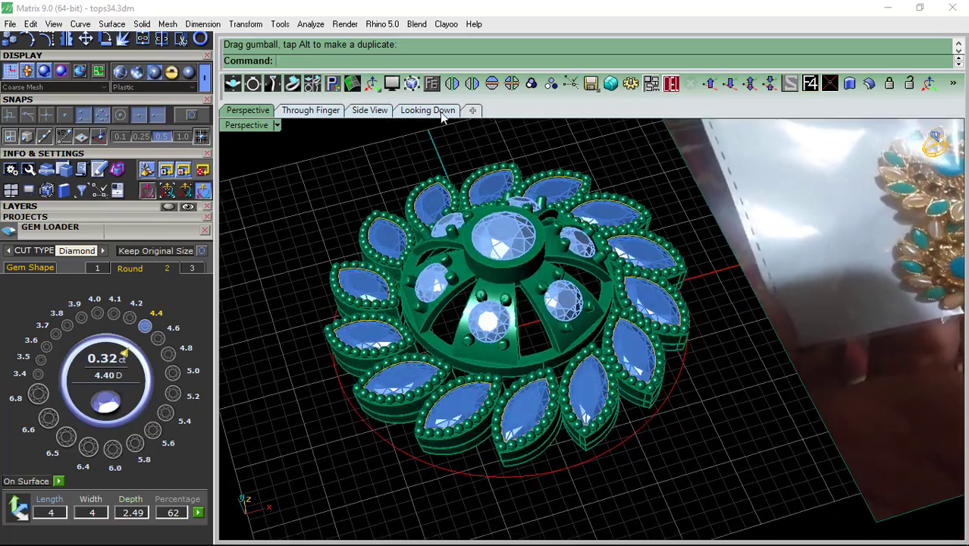
- Switch to the Looking Down view in Rendered display and close the gem loader
click(428, 110)
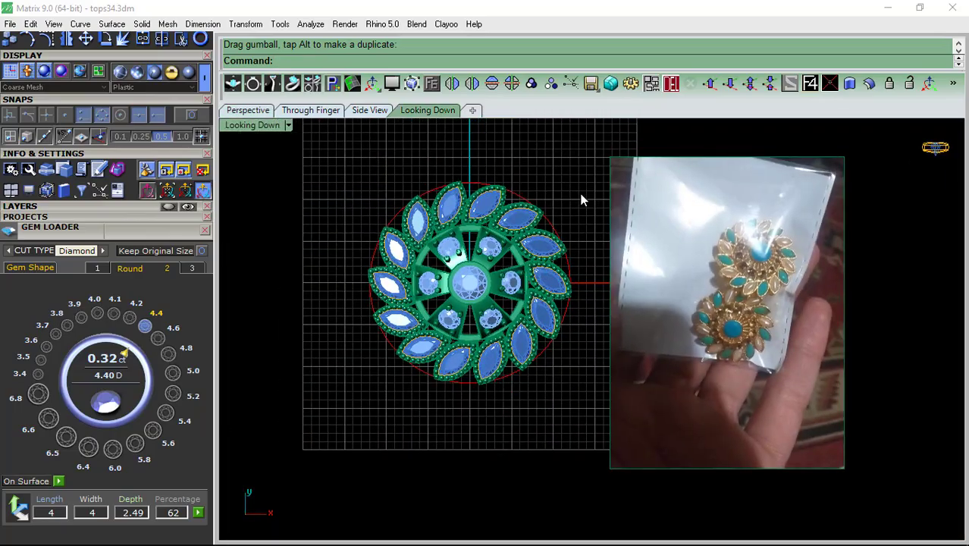
scroll(810, 311, up, 5)
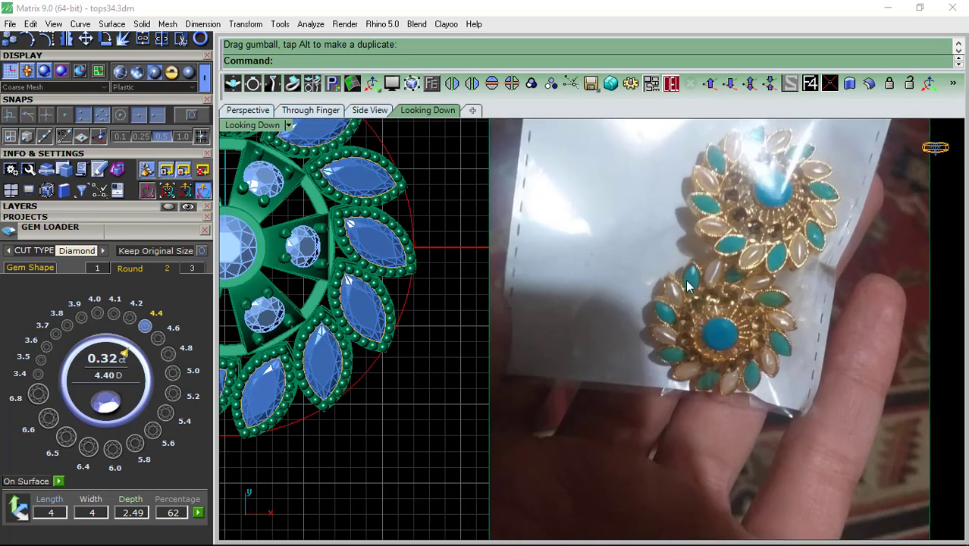
scroll(692, 379, down, 2)
scroll(692, 379, down, 2)
scroll(692, 380, down, 1)
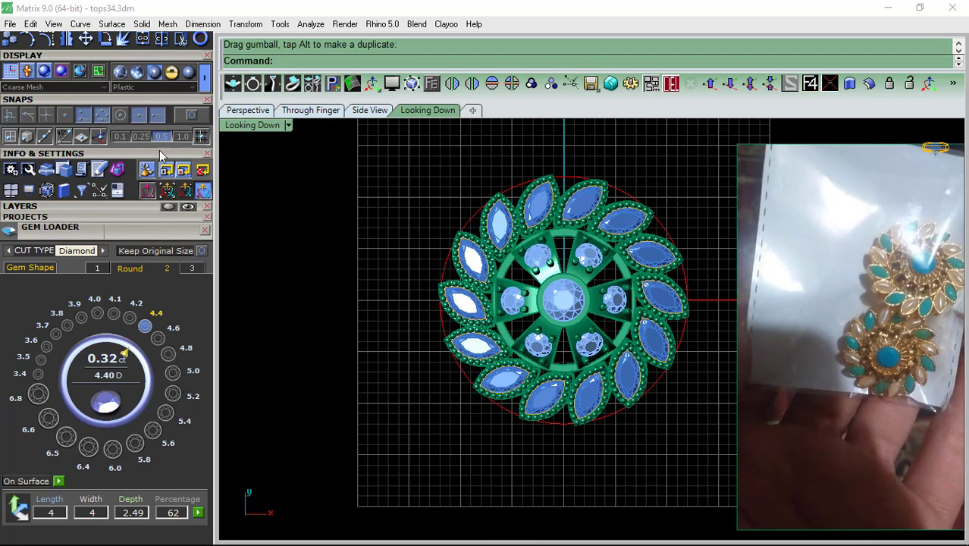
click(172, 72)
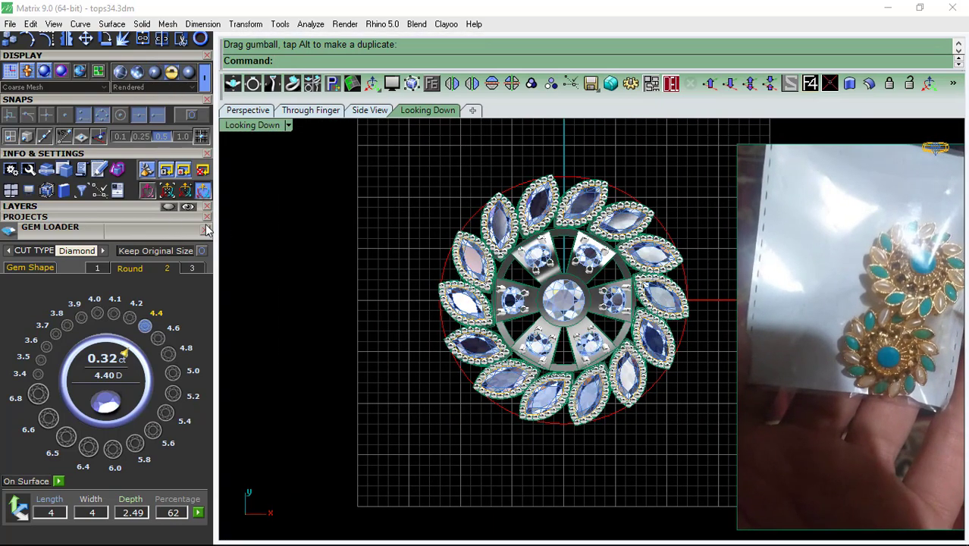
click(205, 230)
- Hide the User 21 layer holding the reference photo and return to Plastic display
scroll(671, 314, down, 2)
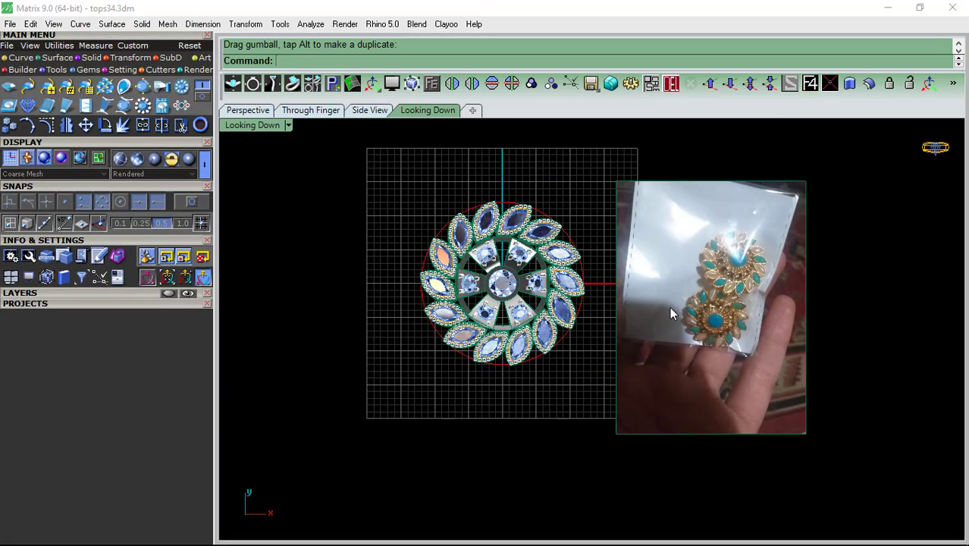
click(671, 314)
click(94, 296)
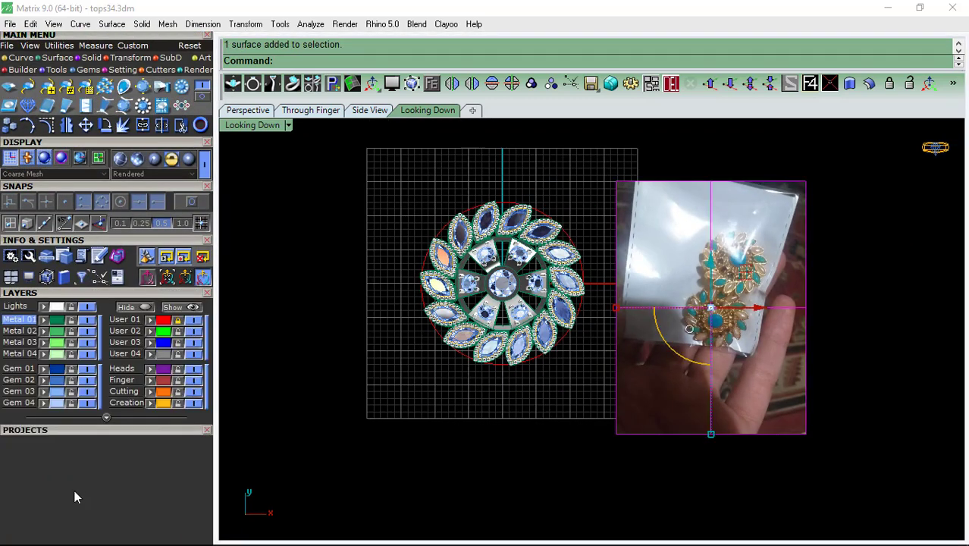
click(106, 418)
click(194, 431)
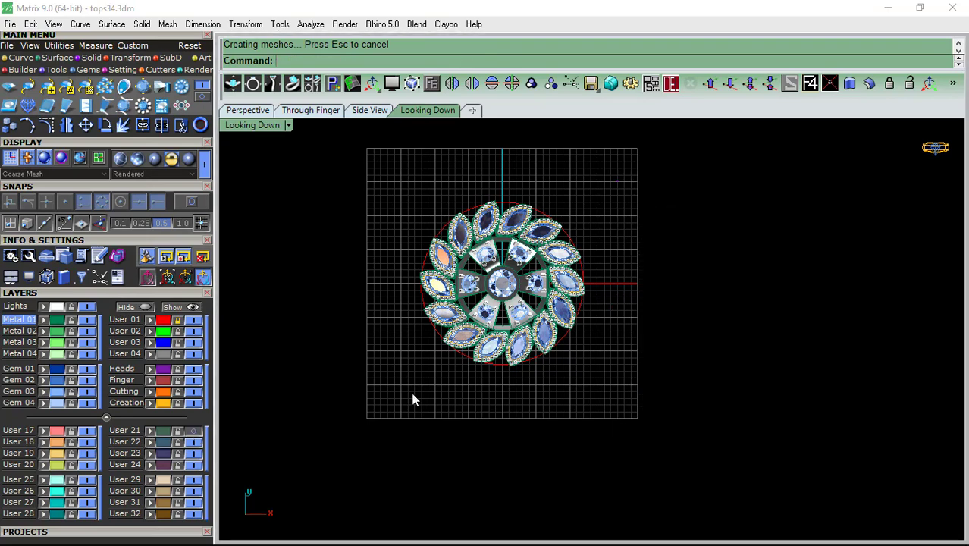
scroll(520, 285, up, 5)
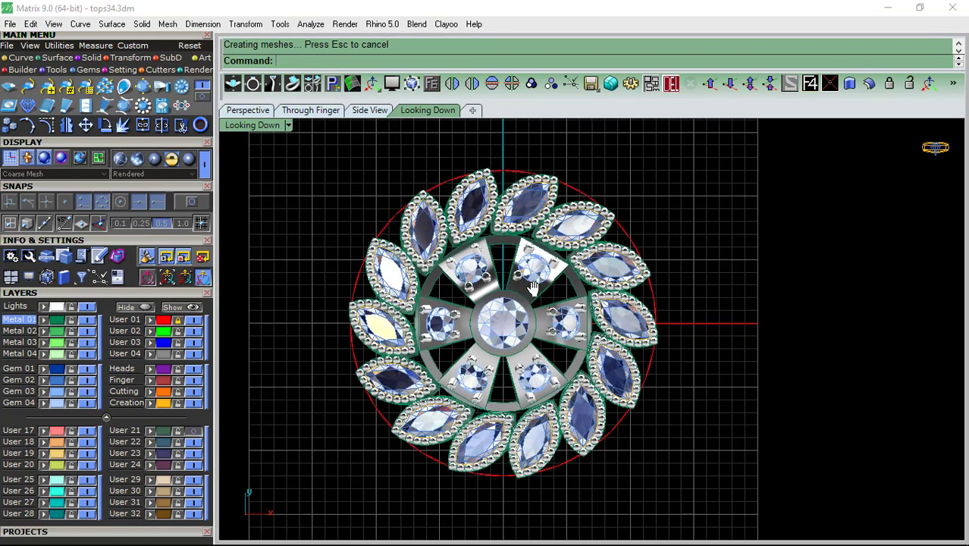
click(154, 160)
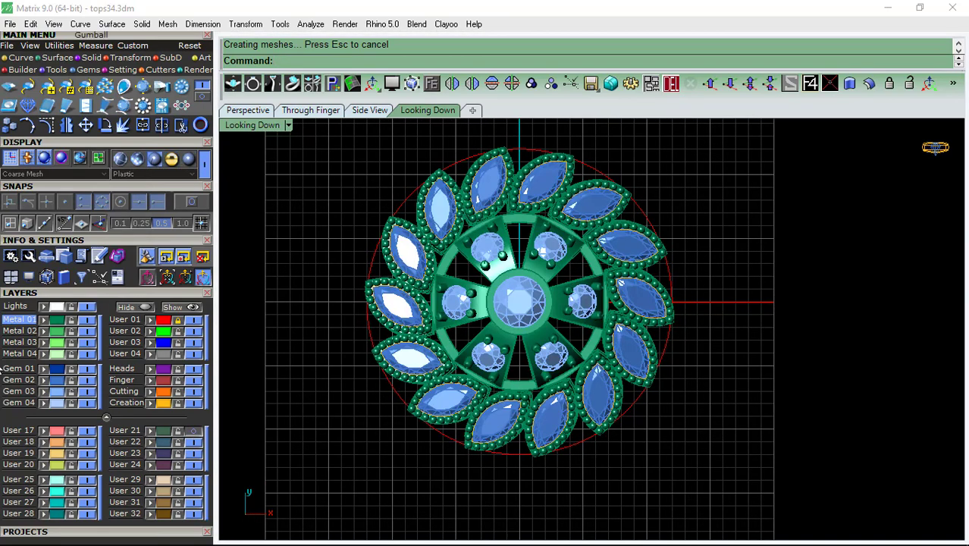
click(60, 324)
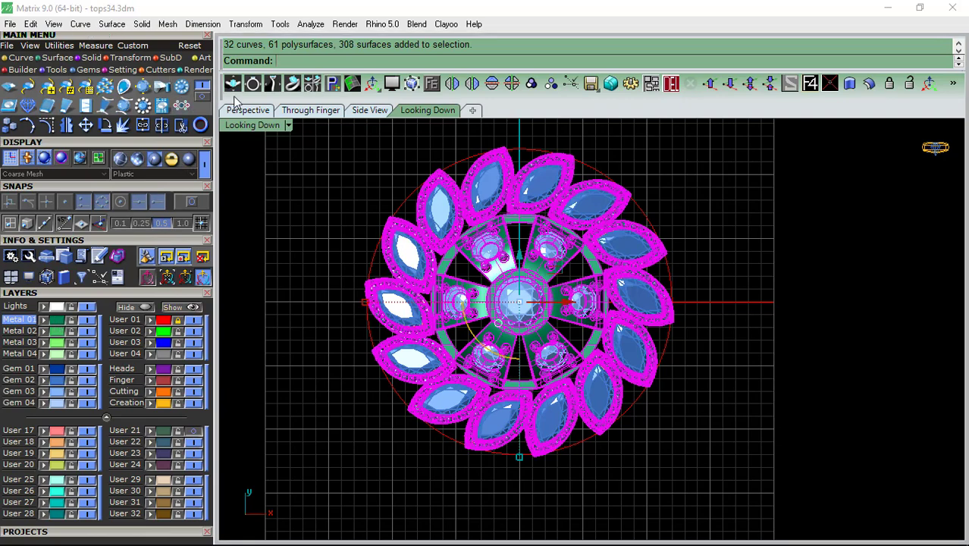
- Open the VRay render material library and browse its Pearl materials in Perspective view
click(199, 69)
click(8, 87)
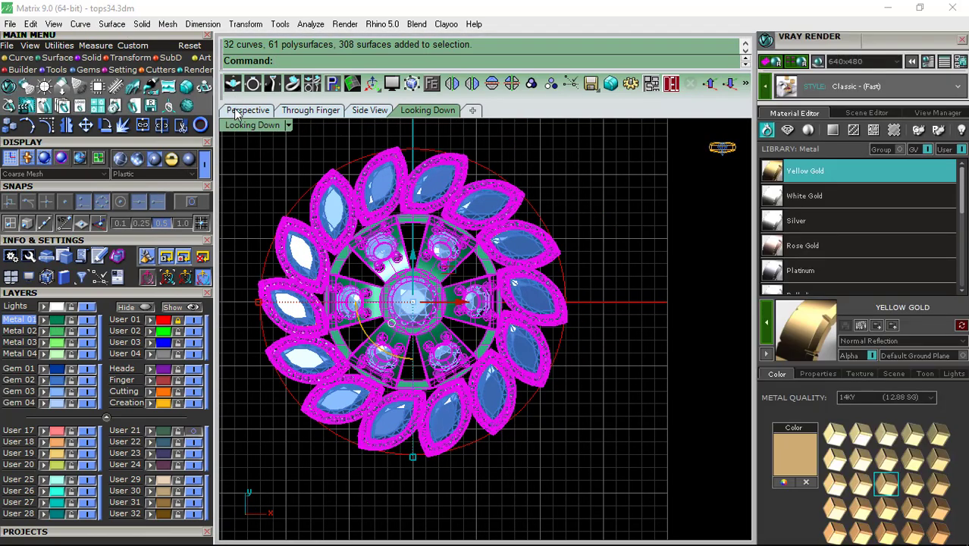
click(237, 112)
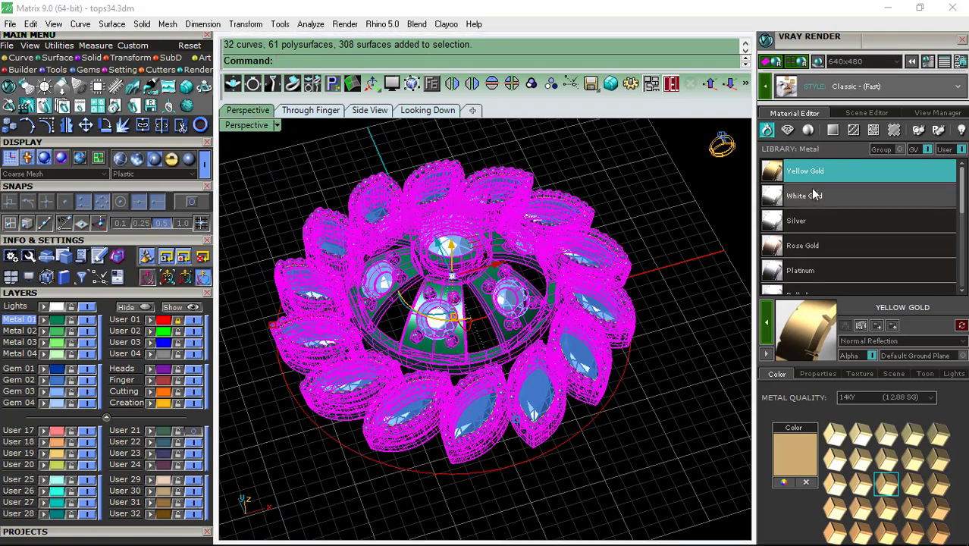
click(809, 131)
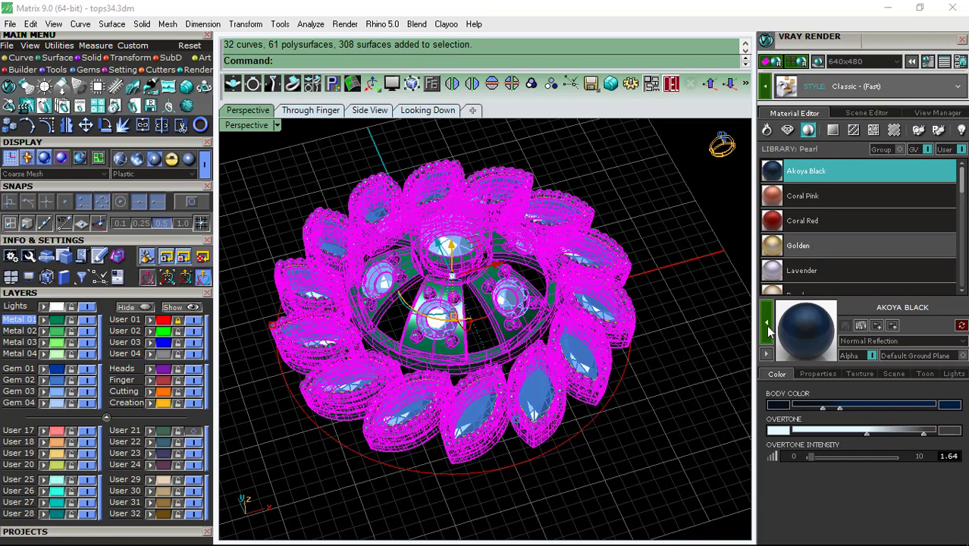
click(710, 300)
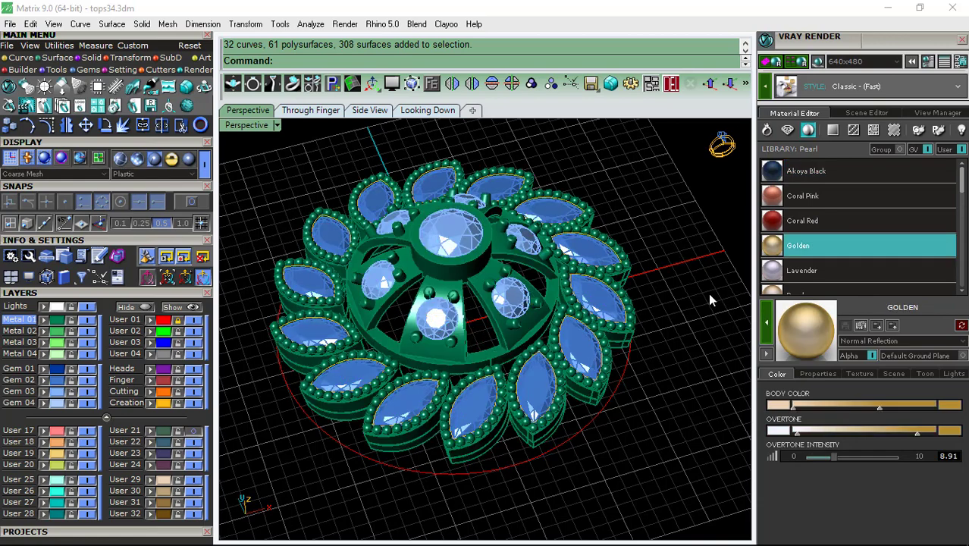
- Deselect the ground surface and show the brooch in Rendered display at an angled orbit
click(818, 62)
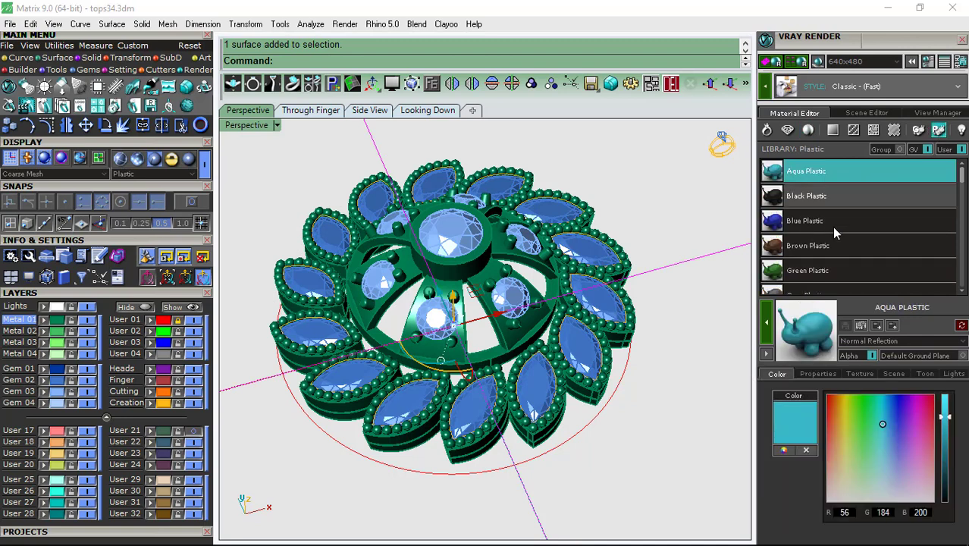
click(830, 196)
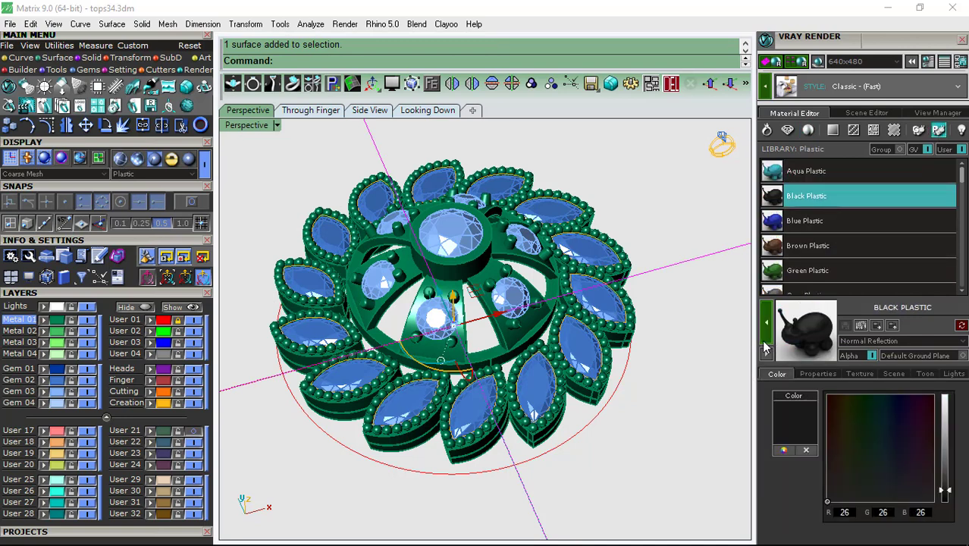
click(680, 331)
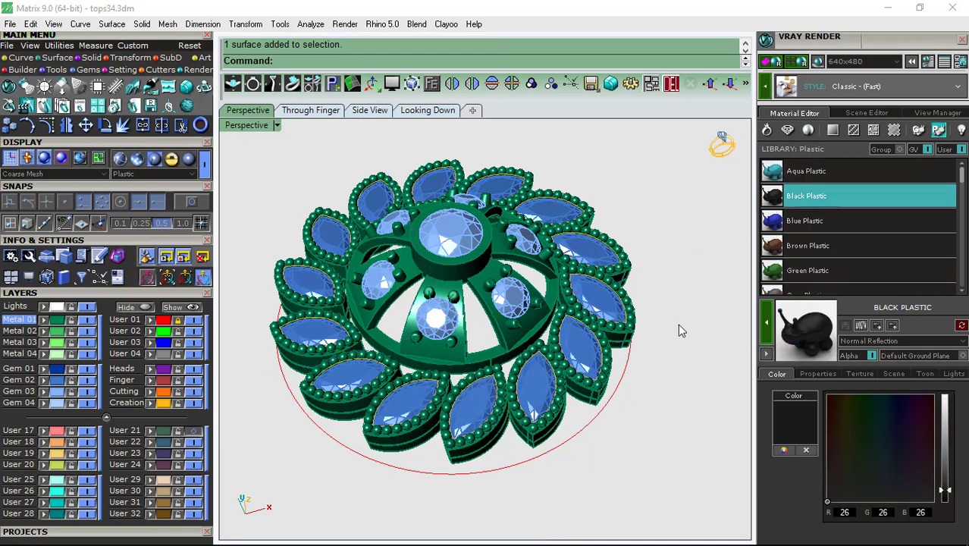
click(173, 160)
mouse_move(504, 289)
right_down()
mouse_move(531, 320)
mouse_move(570, 322)
right_up()
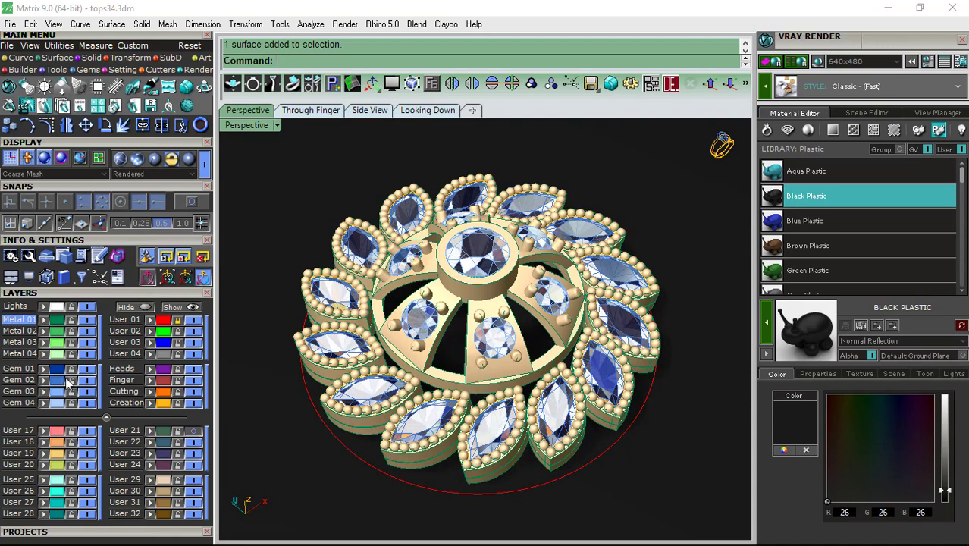
- Apply the Pearl > Akoya Black material to the six round side gems
click(55, 404)
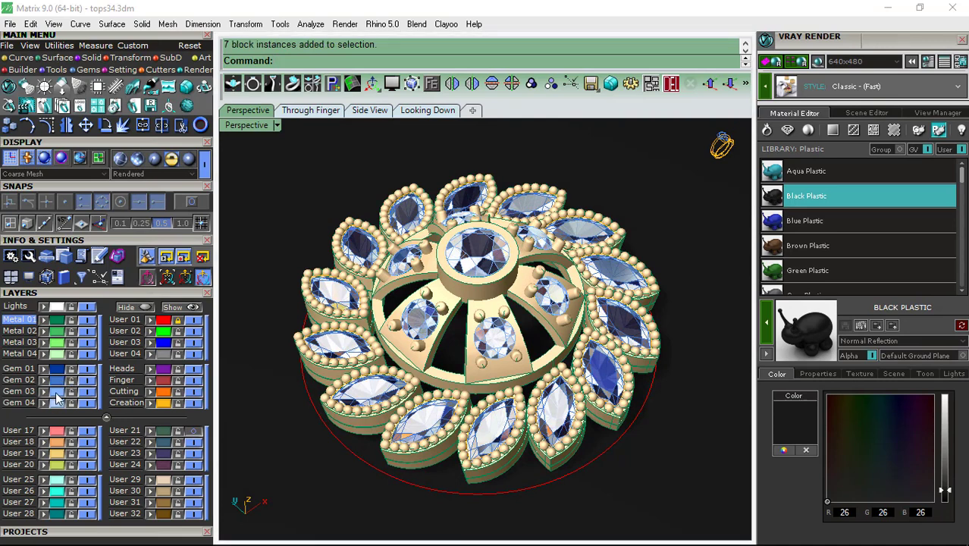
ctrl+click(502, 263)
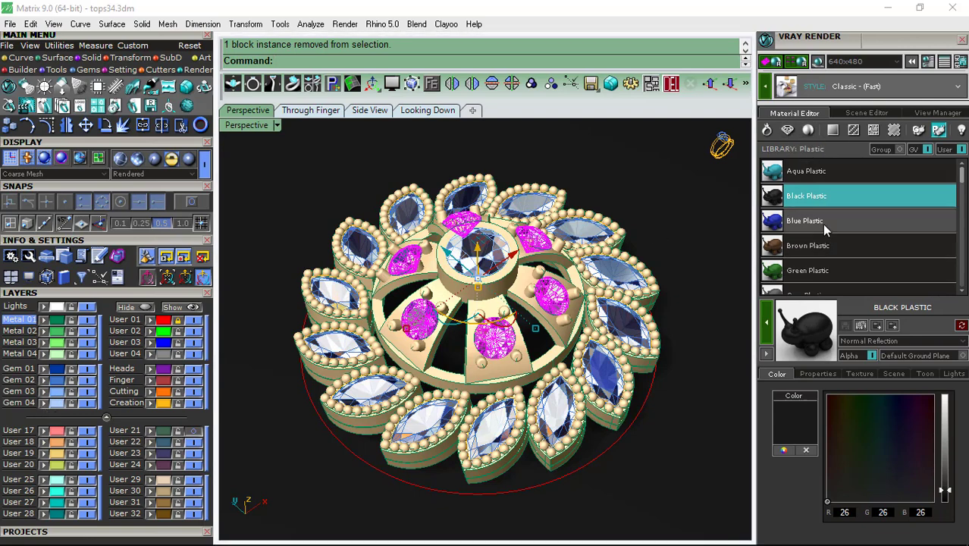
click(808, 130)
scroll(834, 233, up, 1)
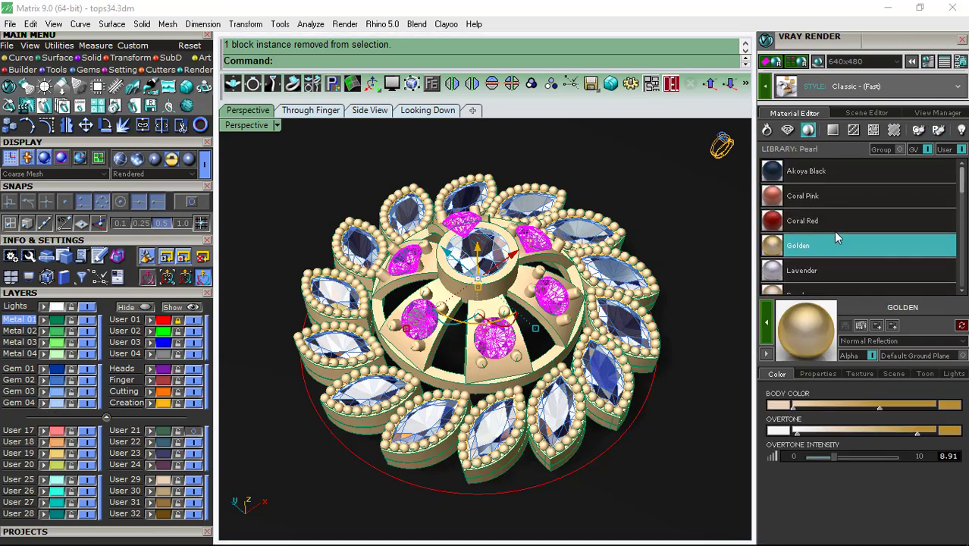
click(820, 171)
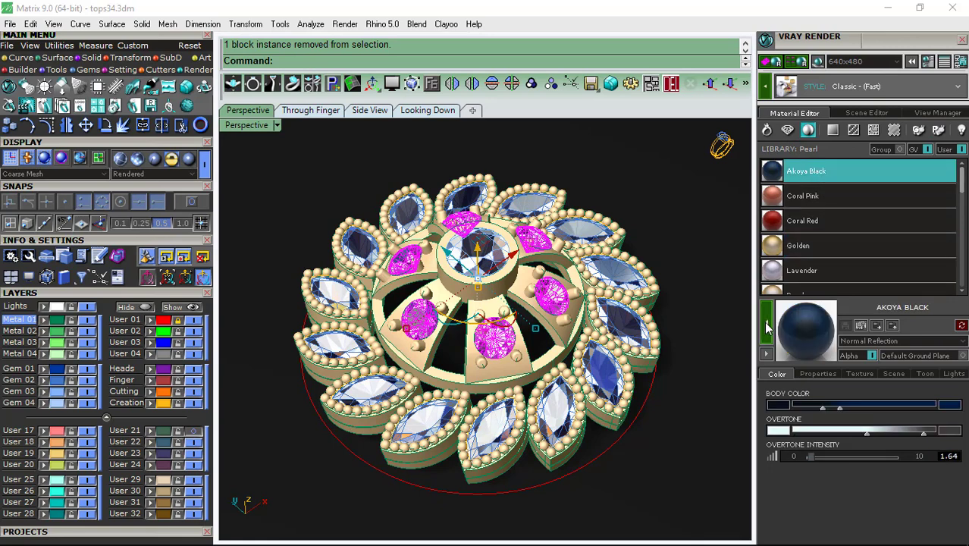
click(688, 302)
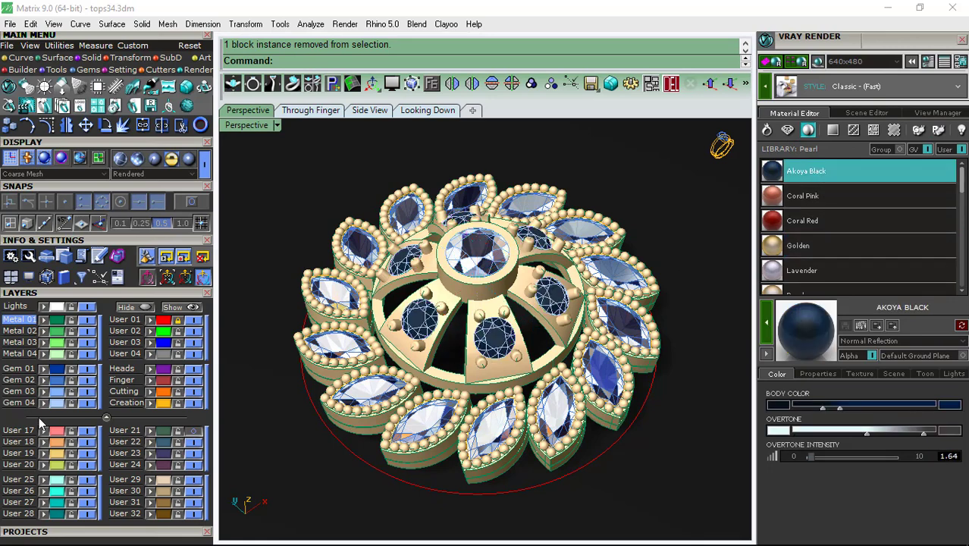
- Apply Coral Red to the centre stone and clear the selection
click(58, 393)
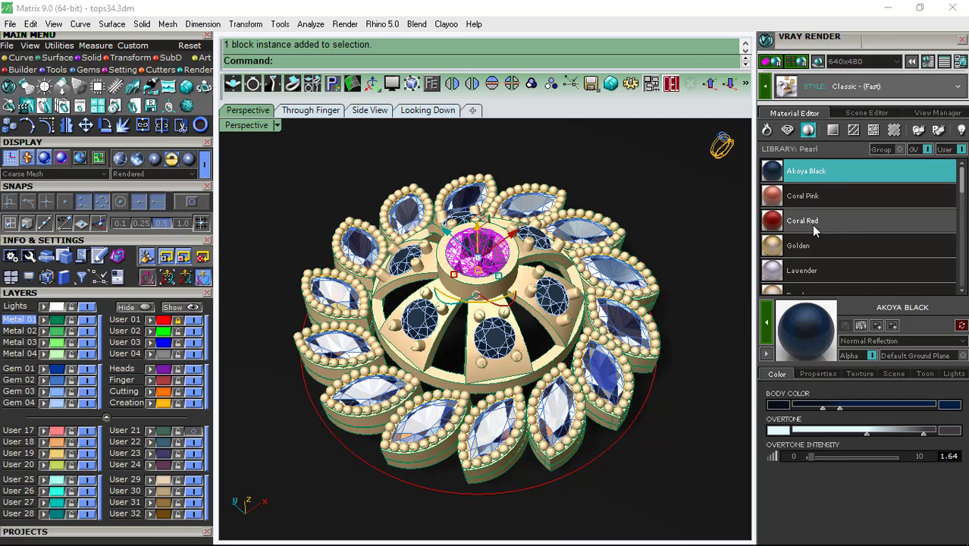
click(811, 224)
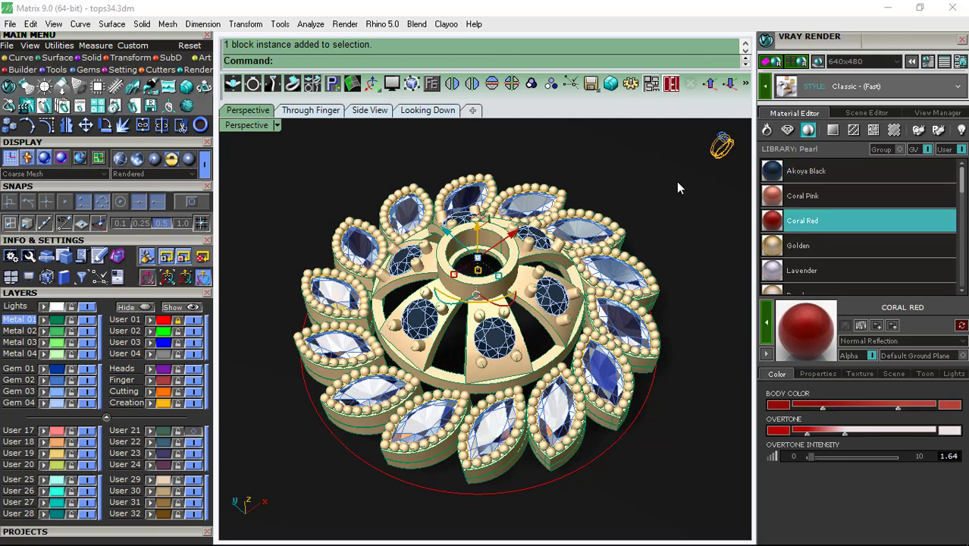
click(245, 253)
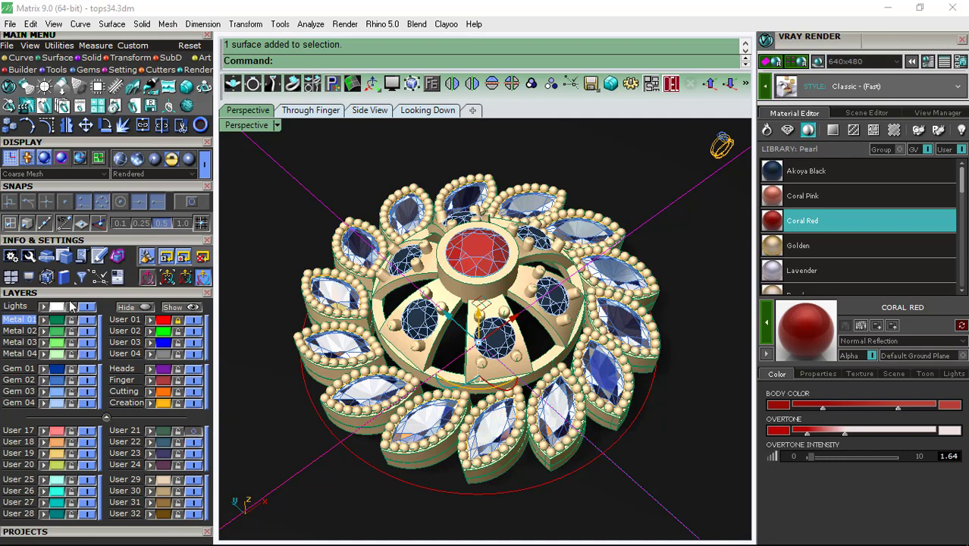
key(Escape)
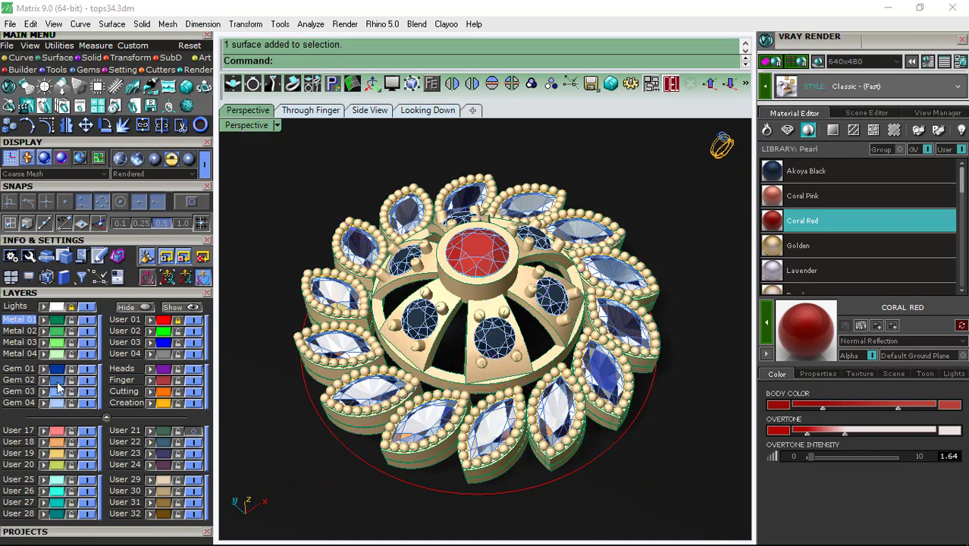
click(60, 389)
- Try the Coral Pink material on the marquise gems
scroll(837, 234, down, 1)
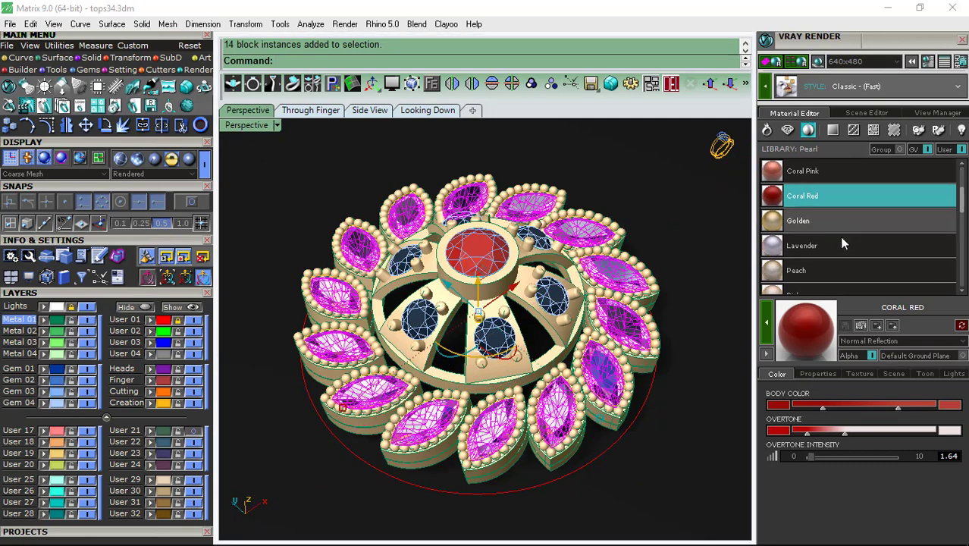
scroll(840, 236, down, 4)
scroll(840, 237, up, 5)
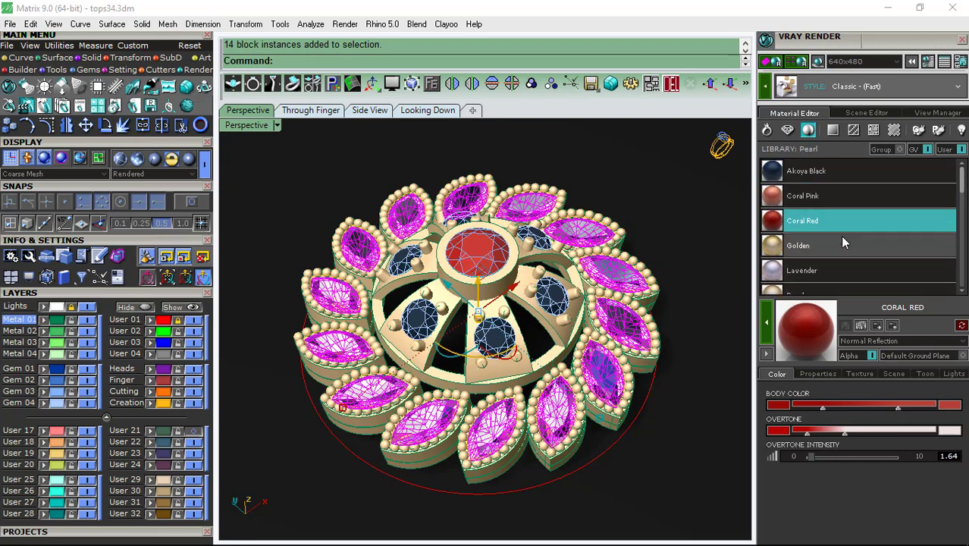
click(809, 196)
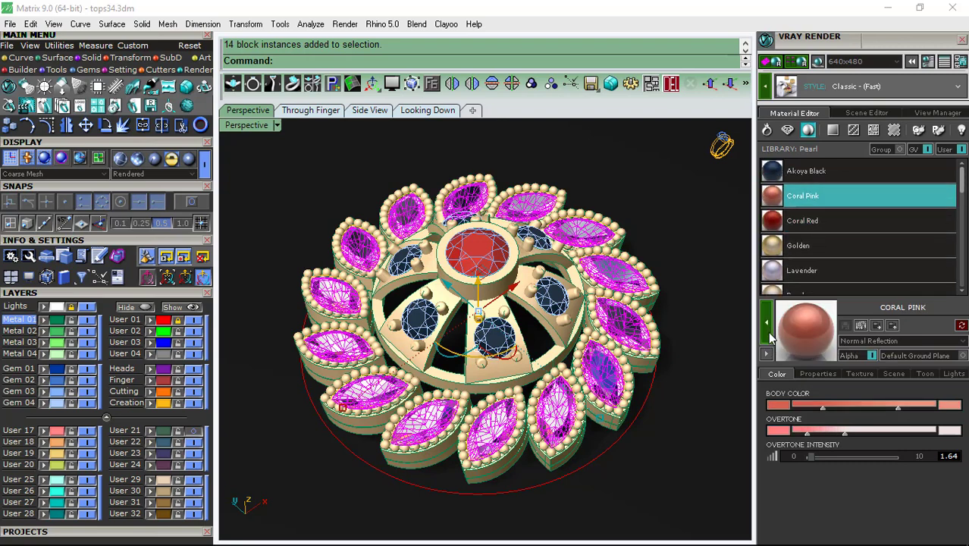
click(768, 336)
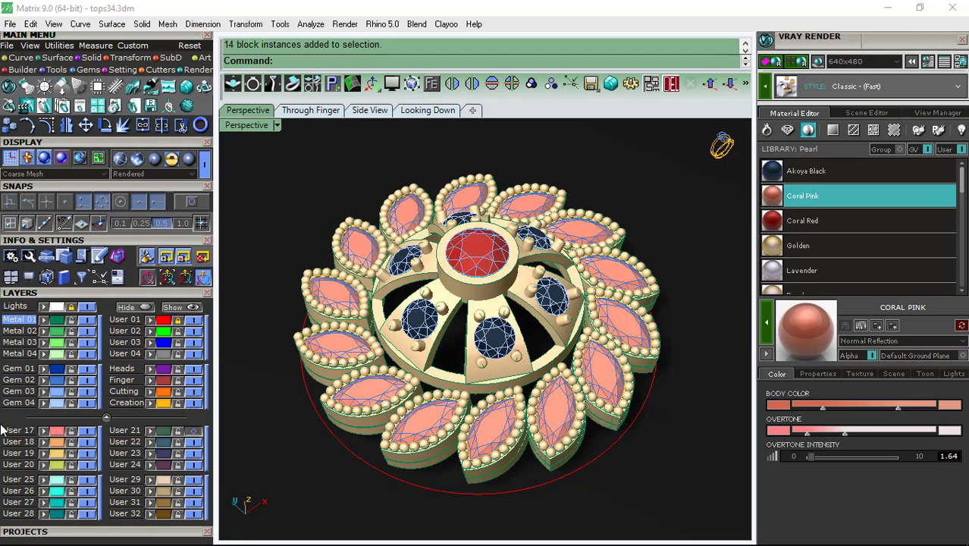
- Give the fourteen marquise gems the Carnelian Neon gem material instead, then select the ground surface
click(61, 383)
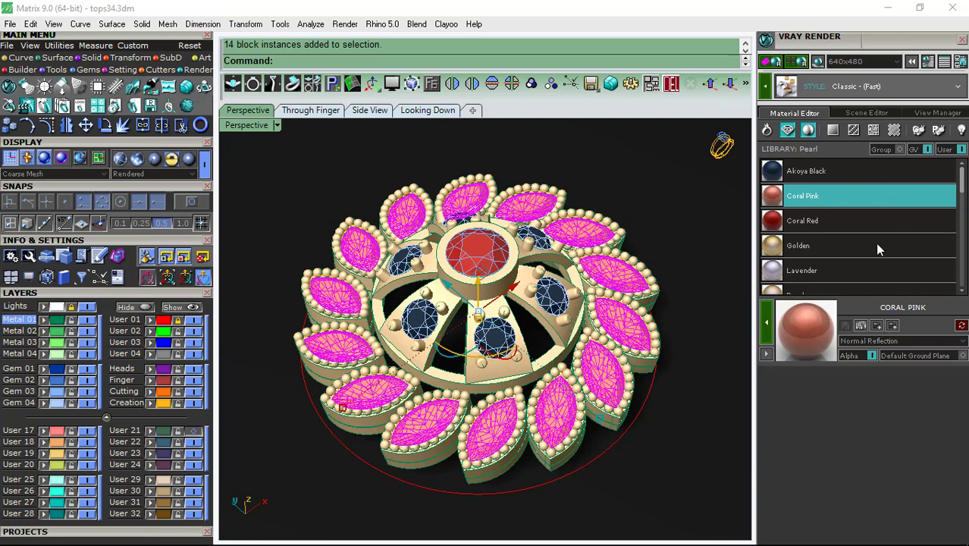
scroll(876, 210, down, 1)
scroll(877, 210, down, 1)
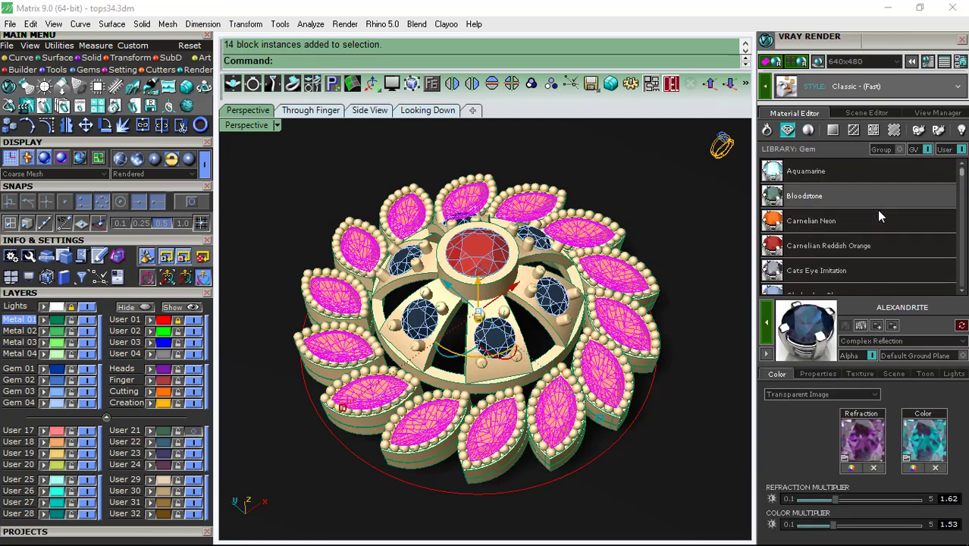
click(818, 221)
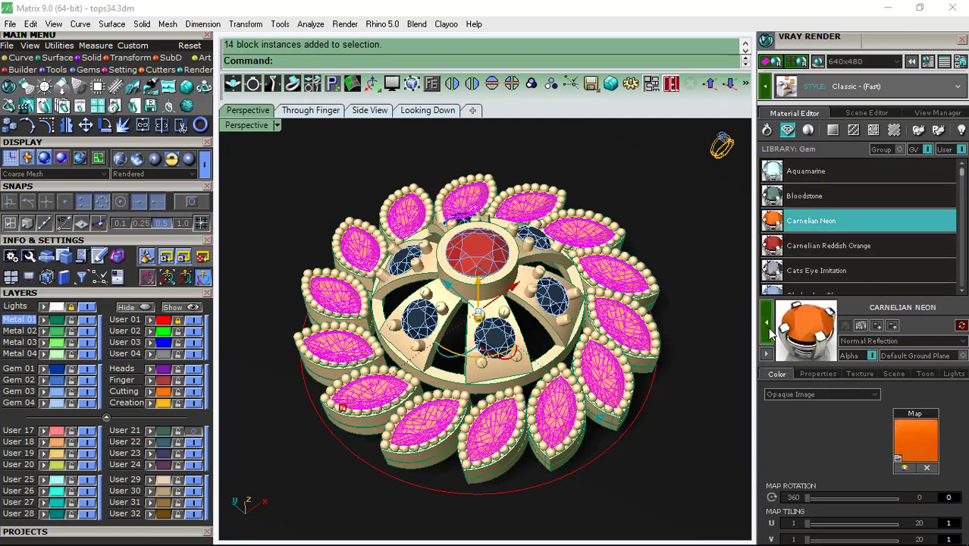
click(769, 327)
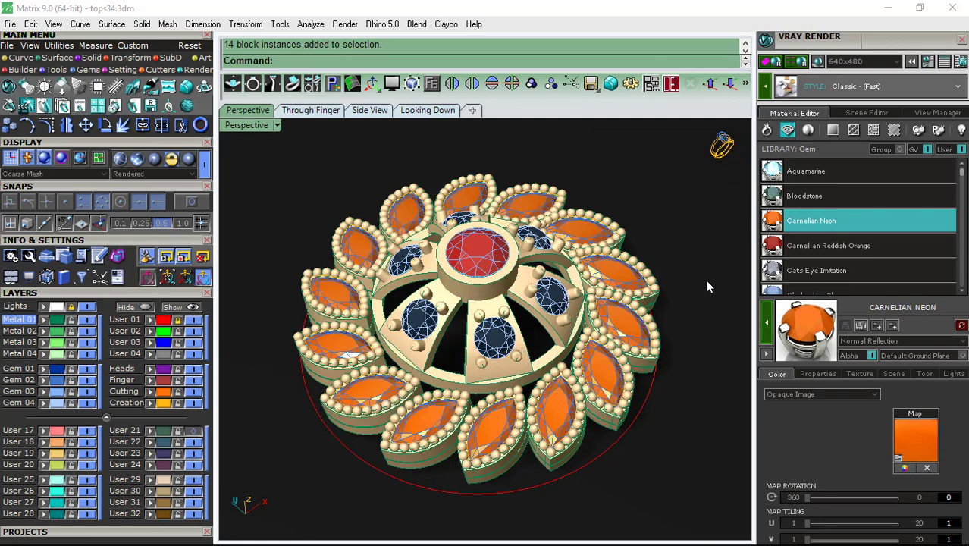
right_drag(381, 311, 385, 316)
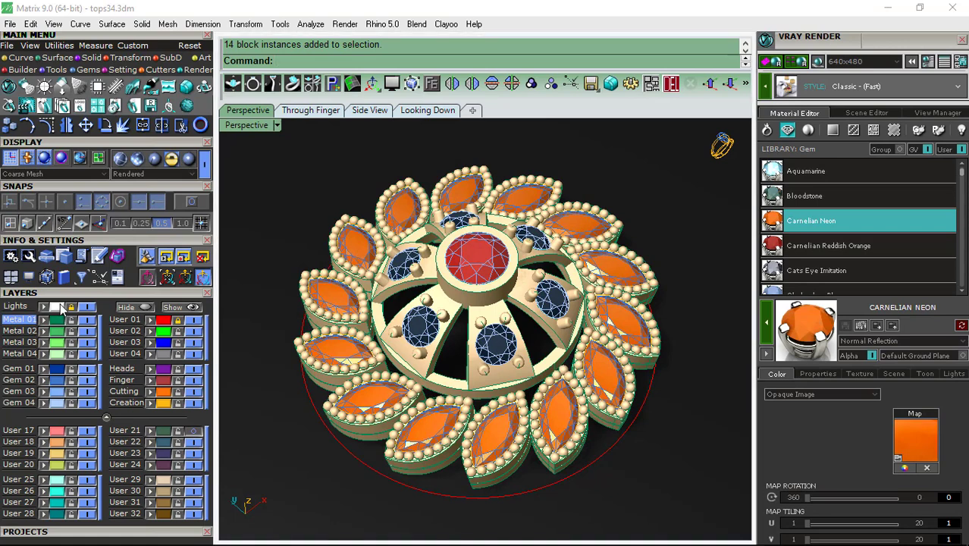
click(727, 283)
click(939, 130)
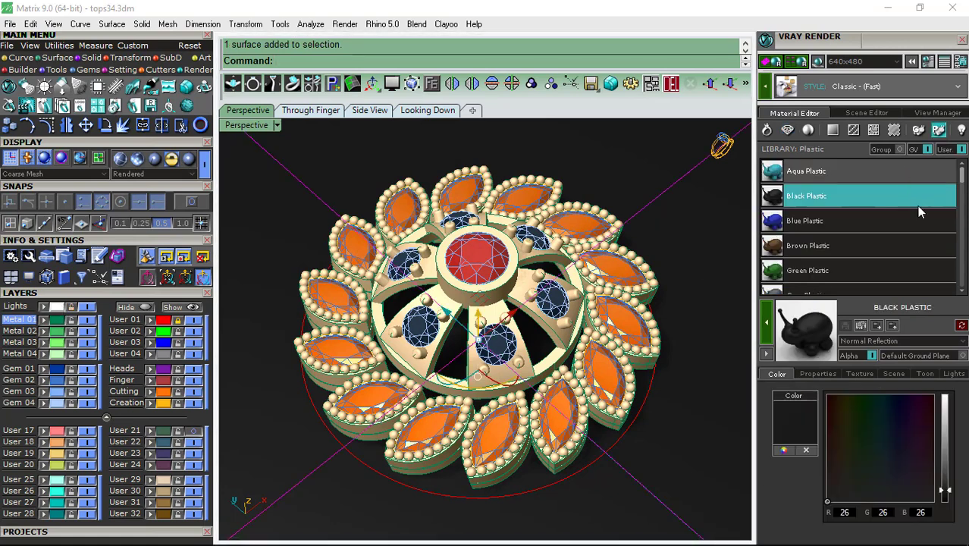
- Apply Maroon Plastic to the ground surface, then close the materials panel and orbit the brooch
scroll(918, 220, down, 1)
click(818, 246)
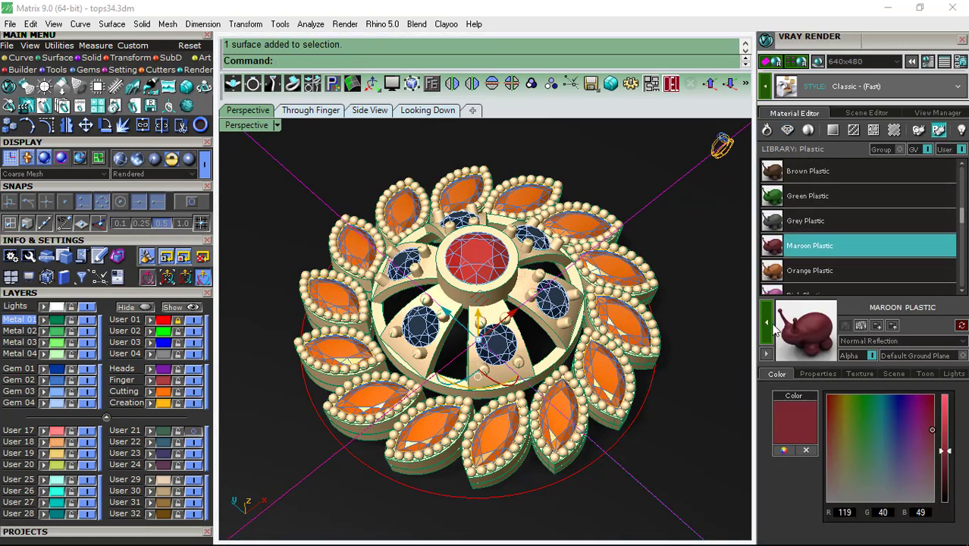
click(766, 337)
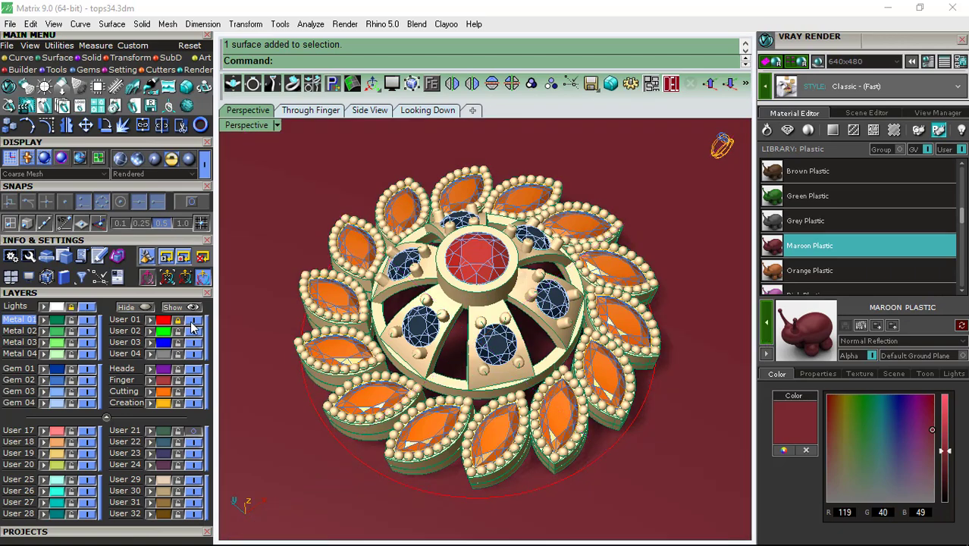
click(962, 39)
right_drag(696, 245, 228, 324)
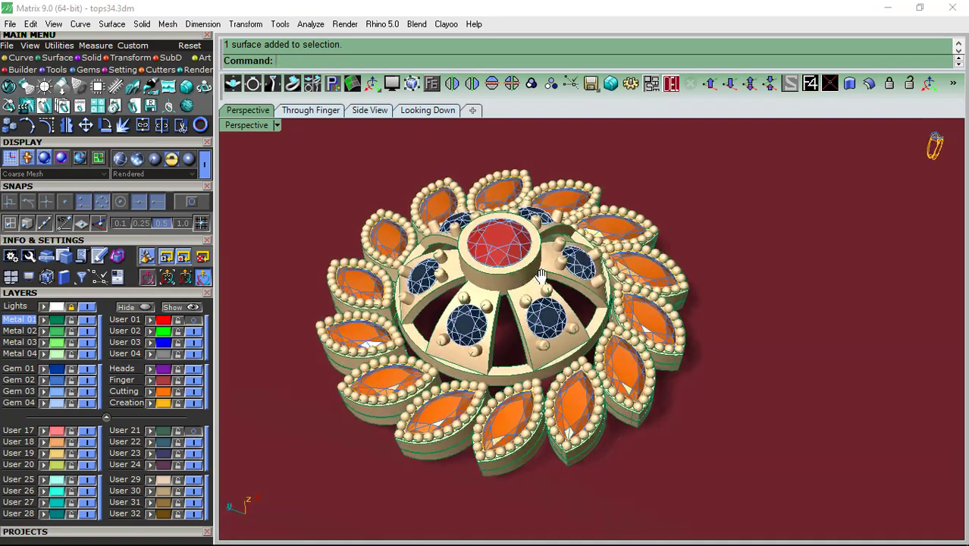
click(88, 314)
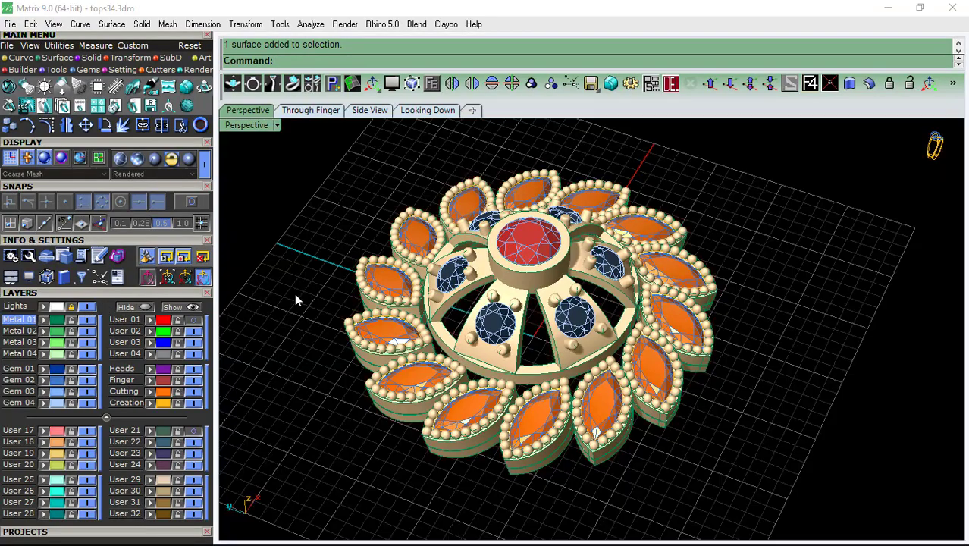
mouse_move(487, 461)
right_down()
mouse_move(488, 375)
mouse_move(594, 295)
mouse_move(533, 383)
mouse_move(577, 326)
right_up()
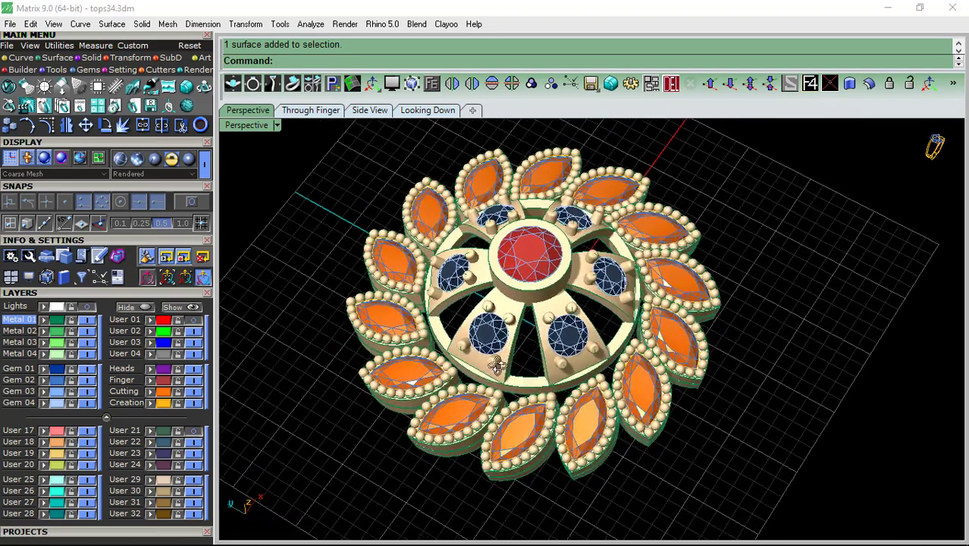
click(72, 307)
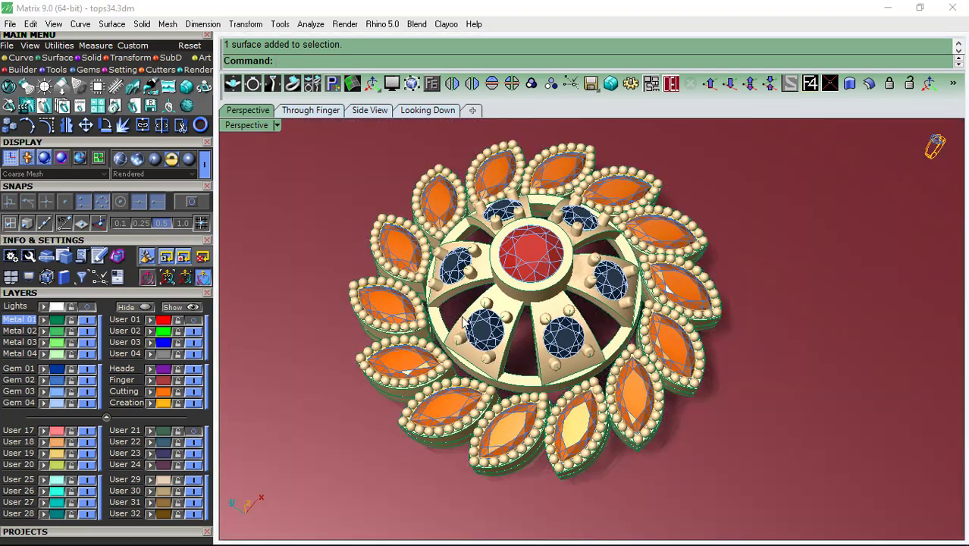